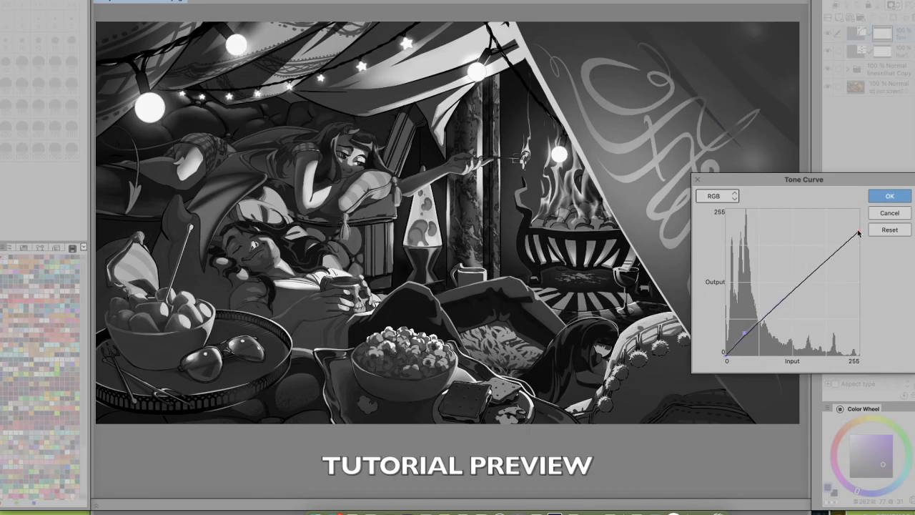
Bend the tone curves in the RGB, red, blue and green channels, and toggle a tone curve layer to compare its effect
drag(743, 314, 786, 275)
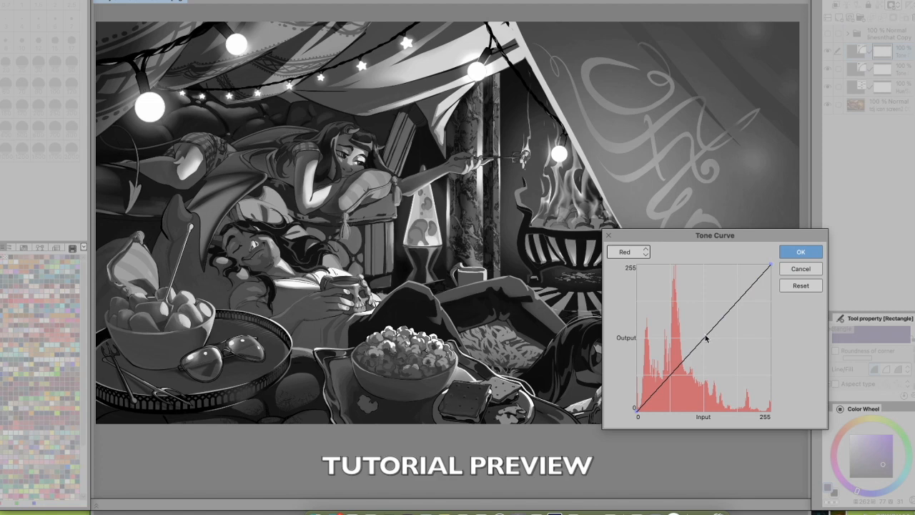
drag(707, 336, 758, 287)
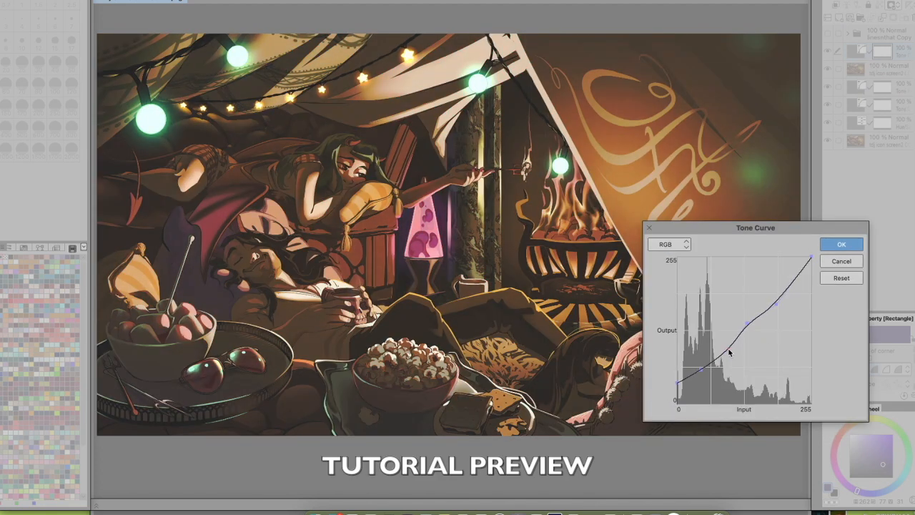
drag(765, 313, 760, 320)
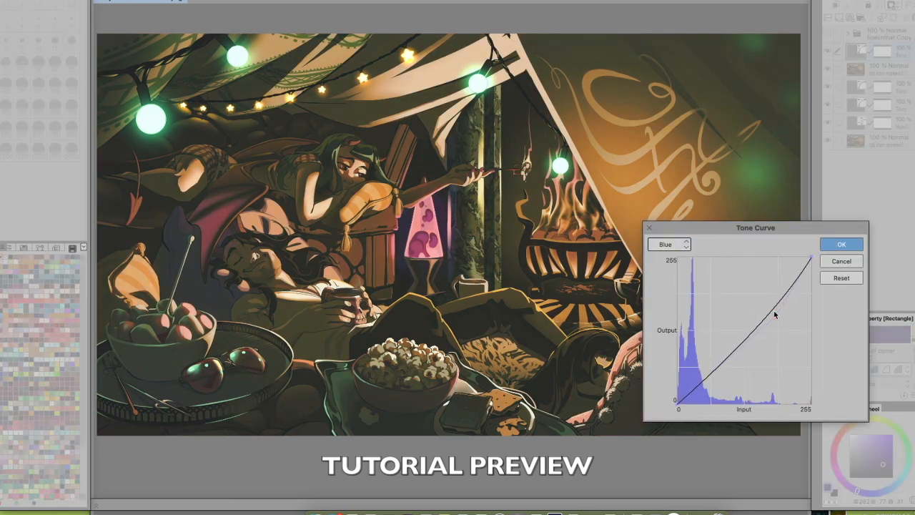
mouse_move(774, 314)
mouse_down()
mouse_move(757, 343)
mouse_move(765, 316)
mouse_up()
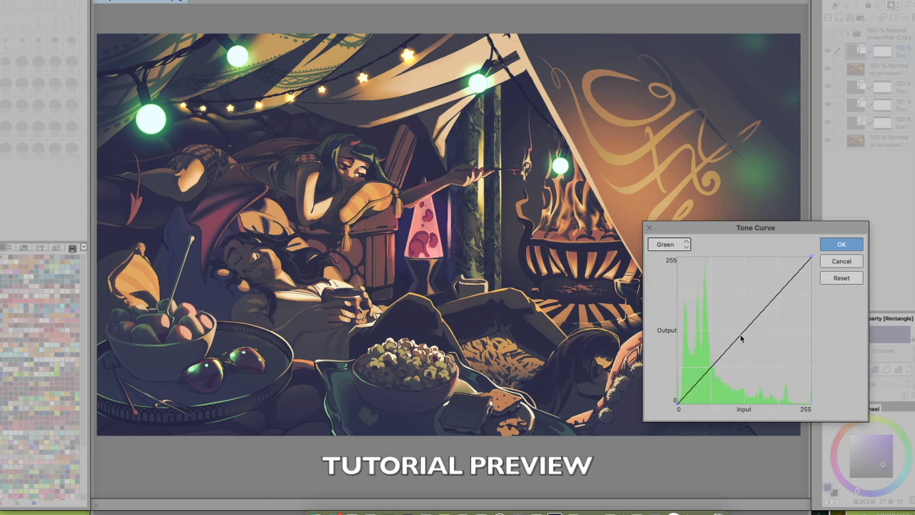
drag(744, 333, 751, 290)
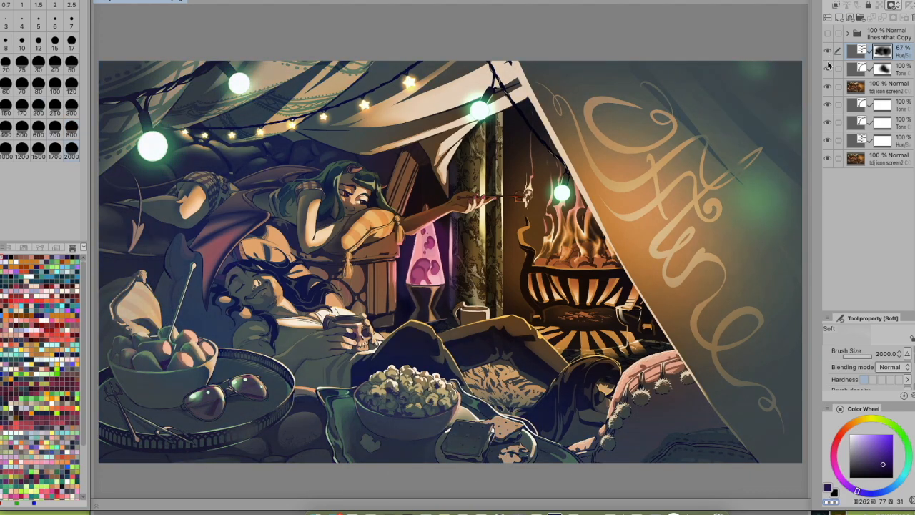
click(827, 68)
click(827, 68)
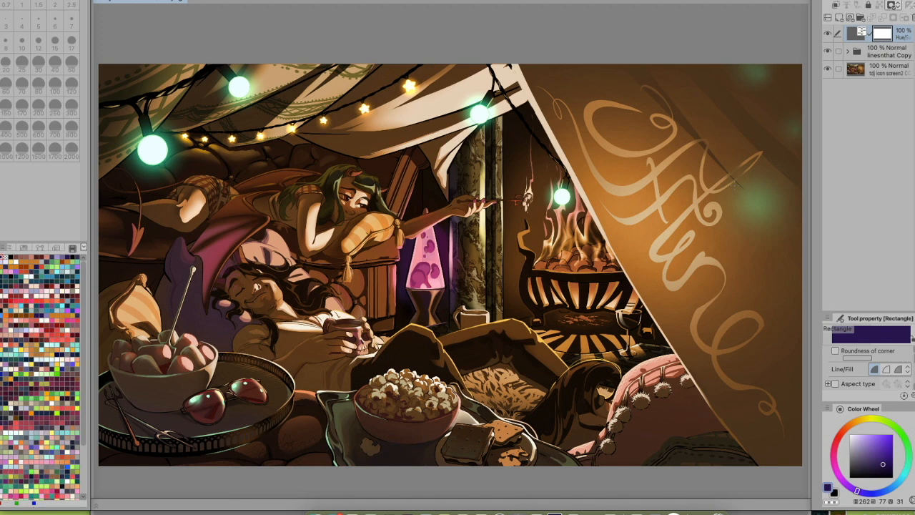
Look through the layers inside the linesnthat Copy folder, collapse it, and select the image layer beneath
click(848, 51)
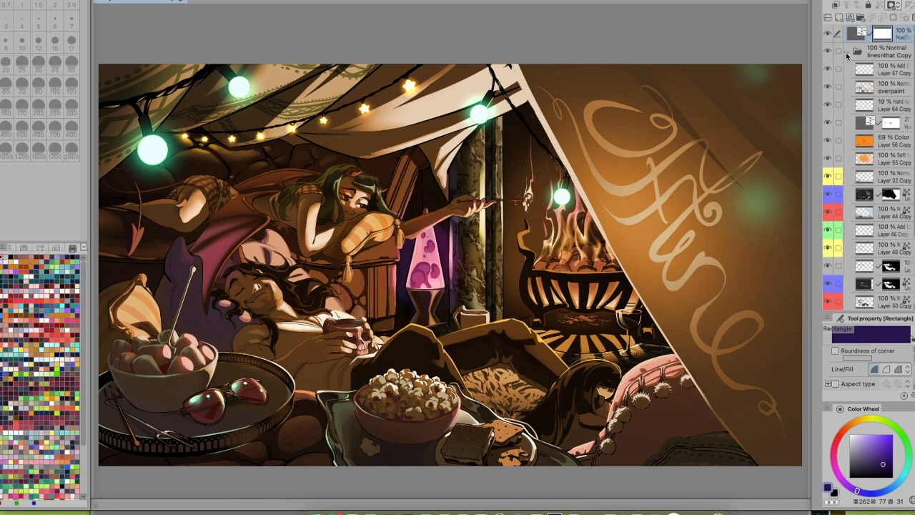
click(849, 53)
click(878, 74)
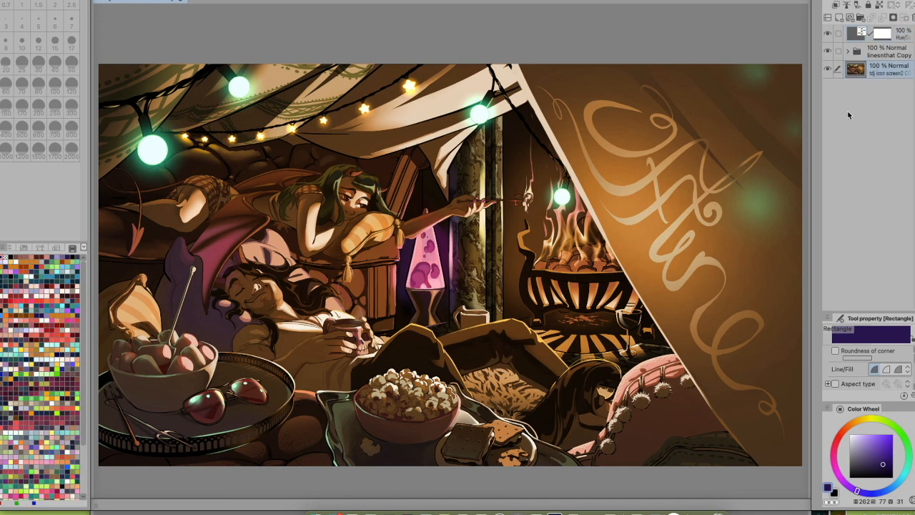
key(ctrl+z)
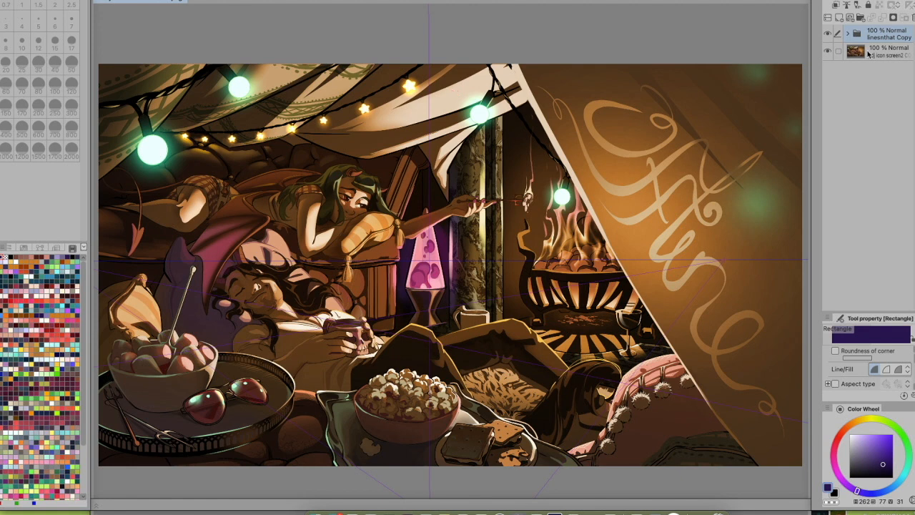
Open a Tone Curve correction layer, view its red, green and blue channels, and cancel it
key(super+m)
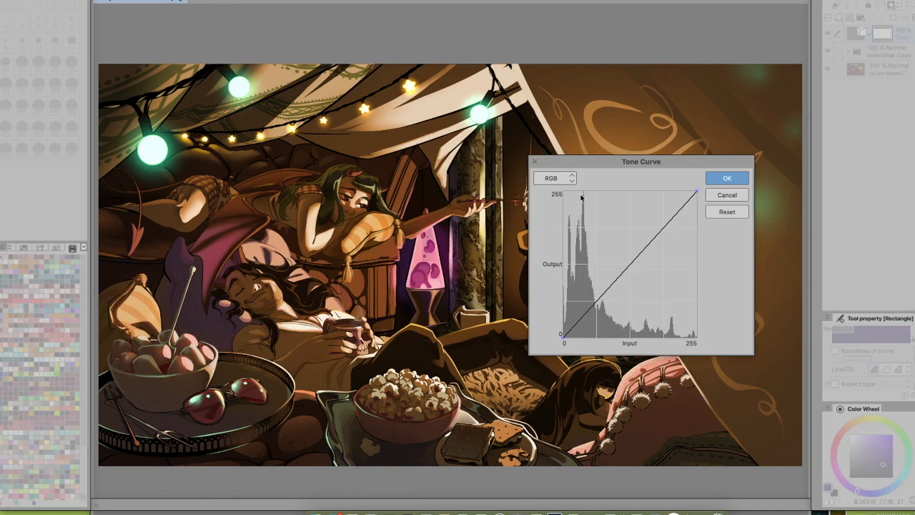
drag(641, 163, 610, 174)
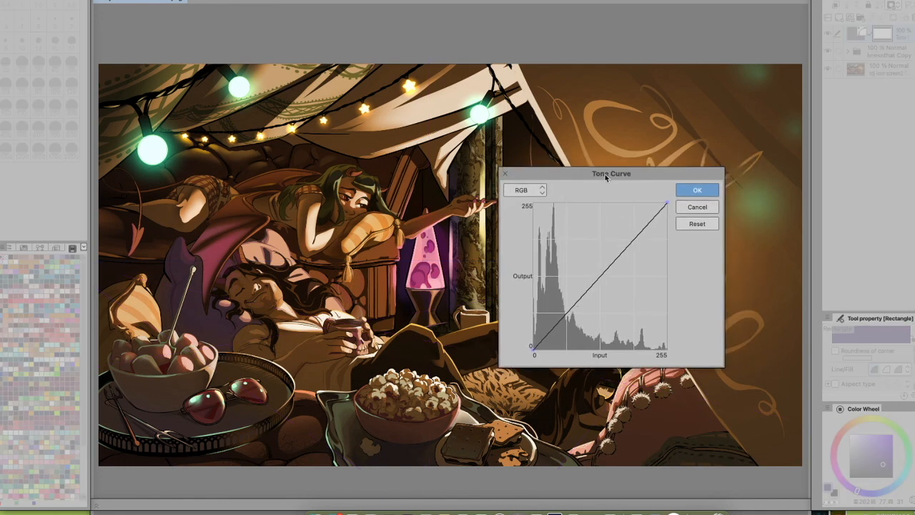
click(541, 190)
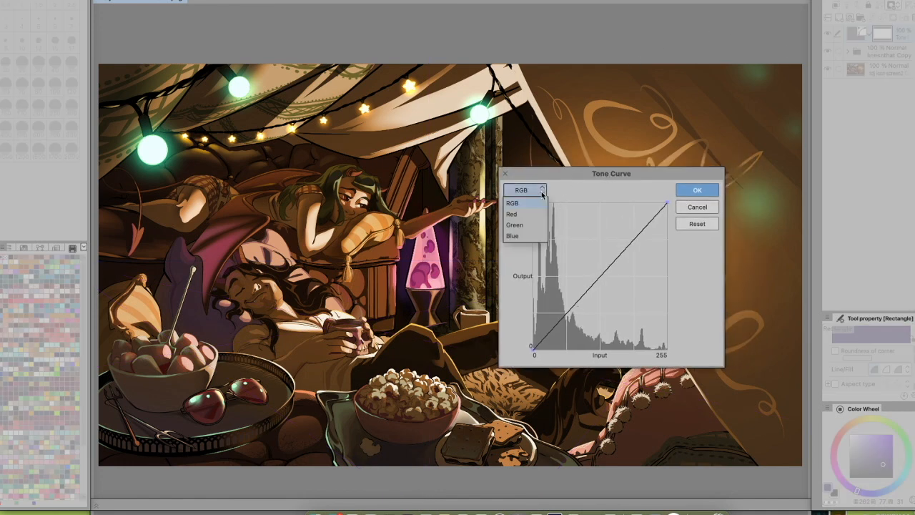
click(521, 214)
click(526, 189)
click(523, 225)
click(526, 191)
click(521, 236)
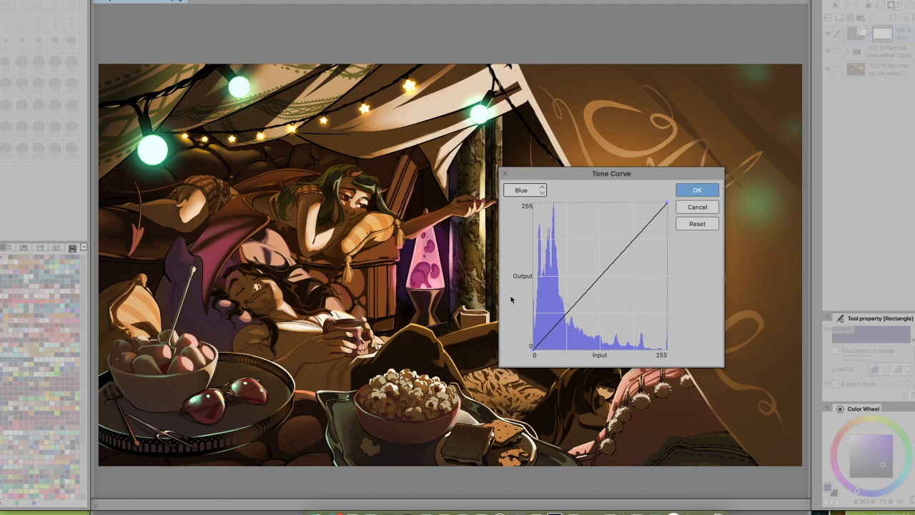
click(697, 207)
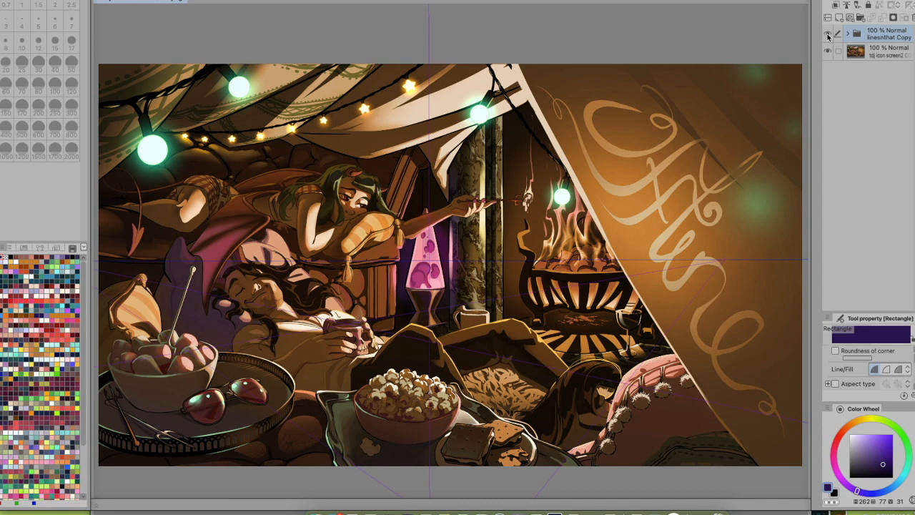
Try desaturating the image layer directly with a Hue/Saturation/Luminosity tonal correction at saturation -100, and undo it
click(882, 55)
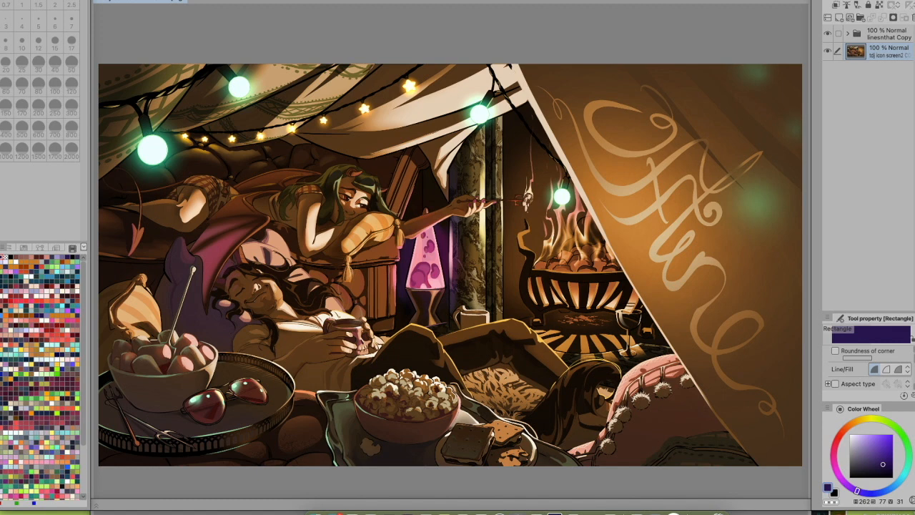
click(204, 1)
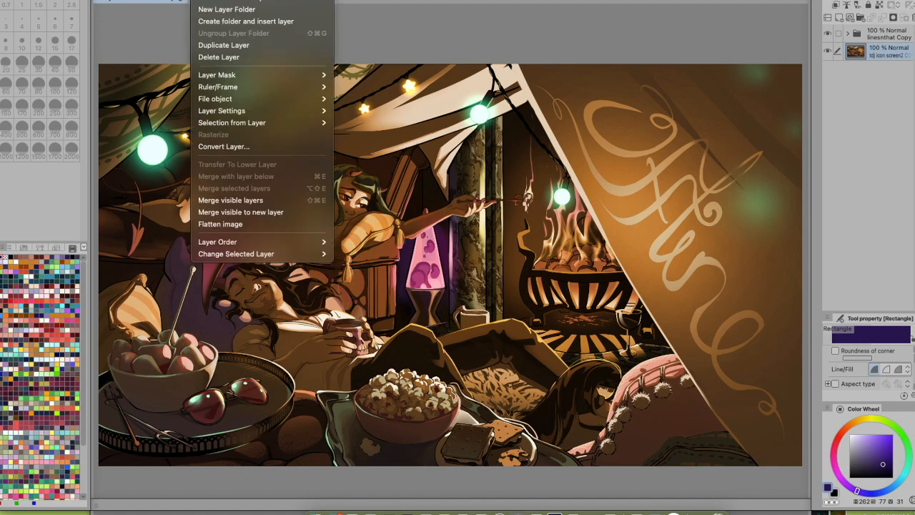
mouse_move(163, 0)
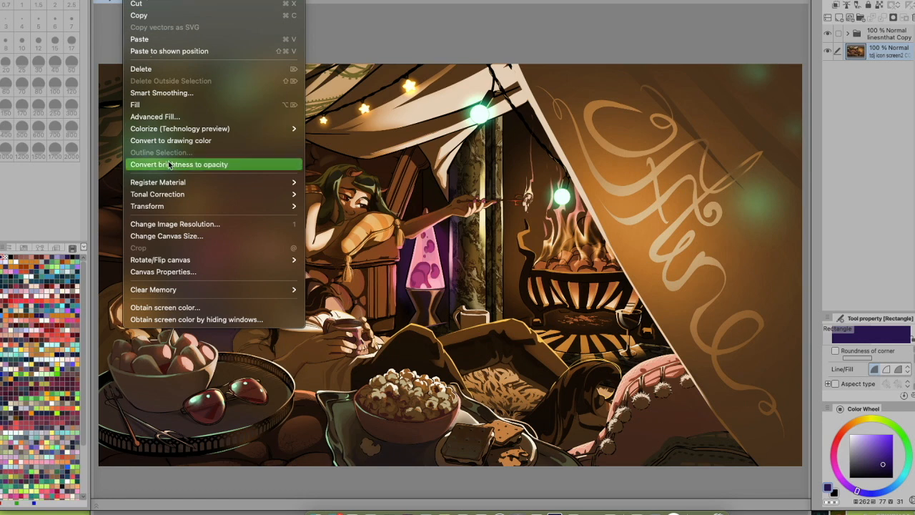
mouse_move(250, 198)
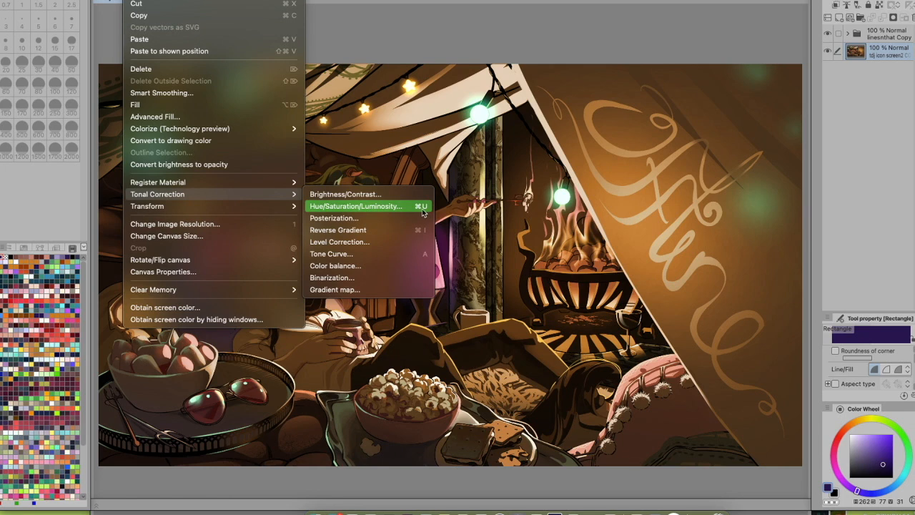
click(366, 207)
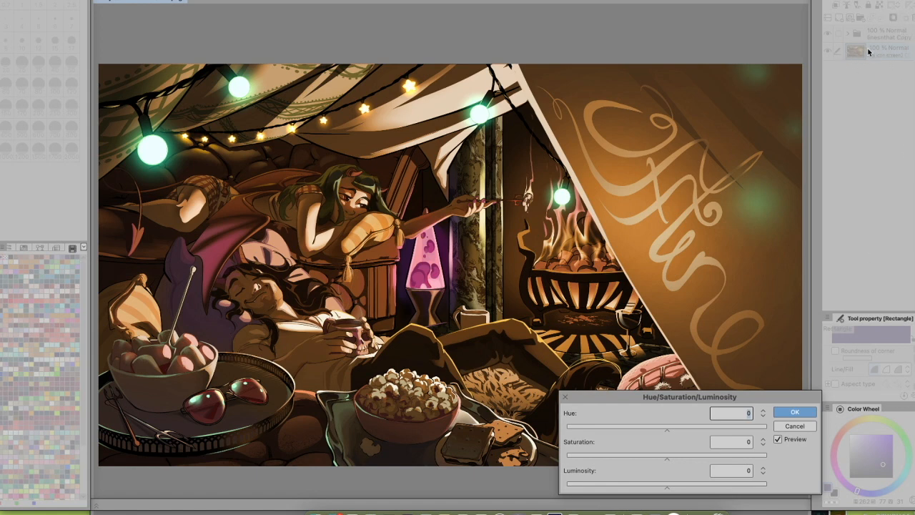
drag(663, 457, 562, 456)
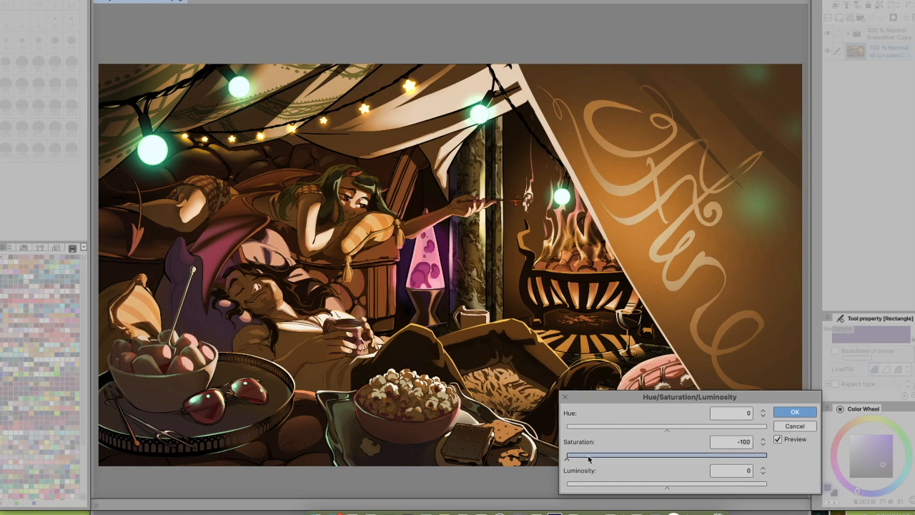
key(Return)
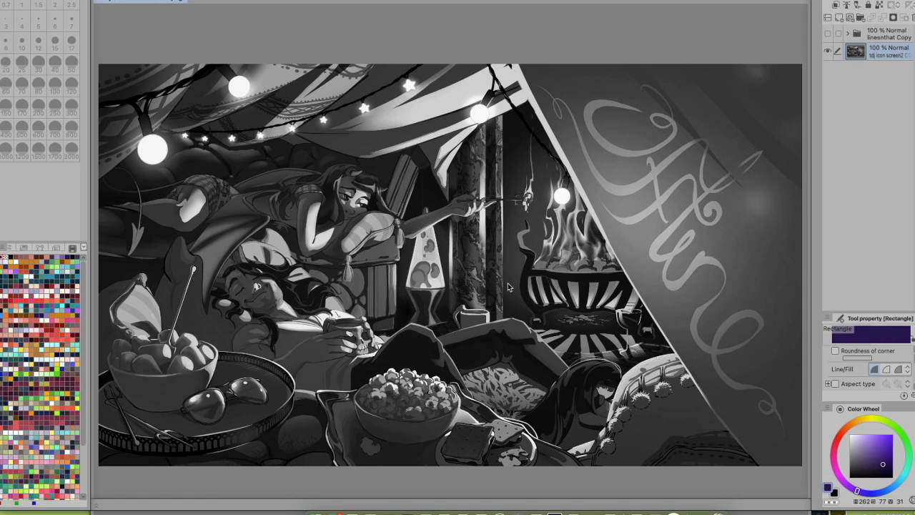
key(super+z)
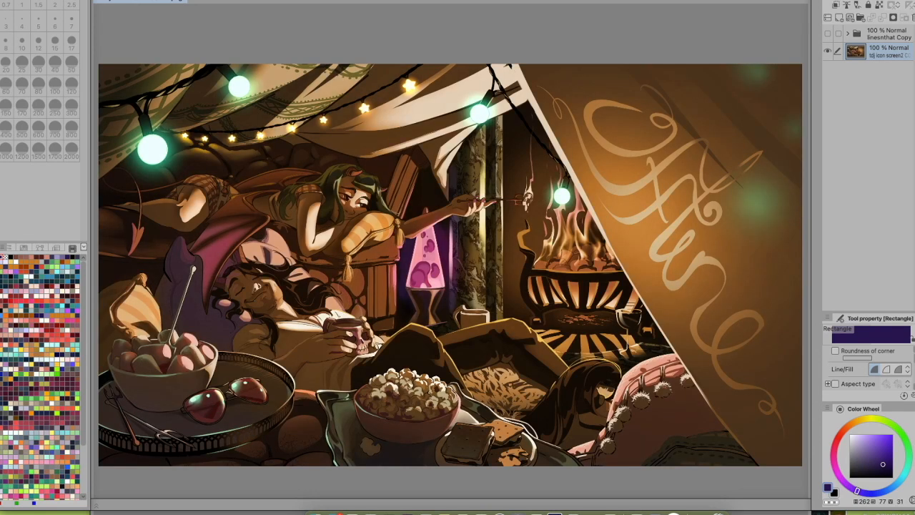
Add a Hue/Saturation/Luminosity correction layer above the image layer with saturation set to -100
click(232, 0)
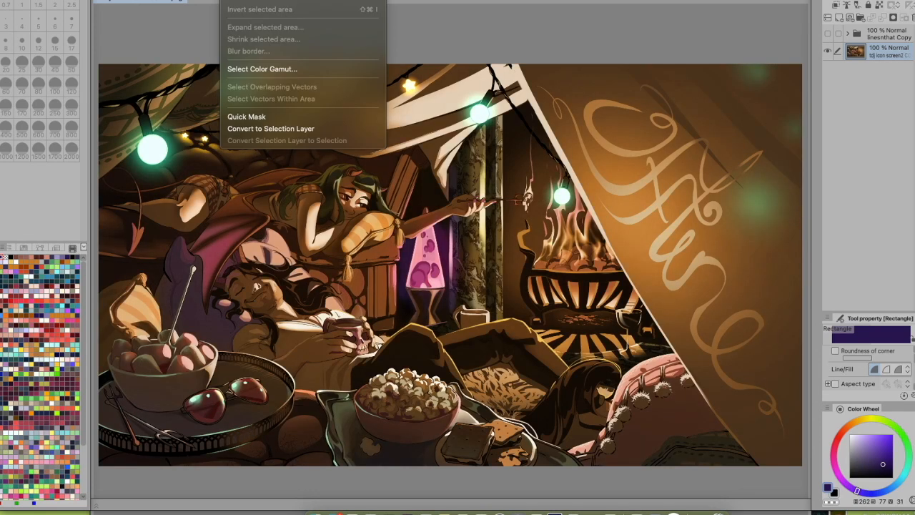
mouse_move(206, 0)
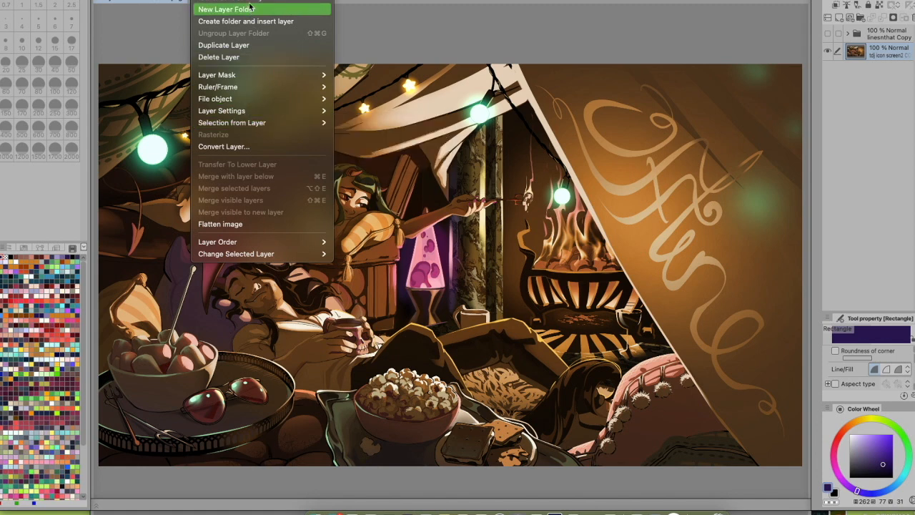
mouse_move(250, 3)
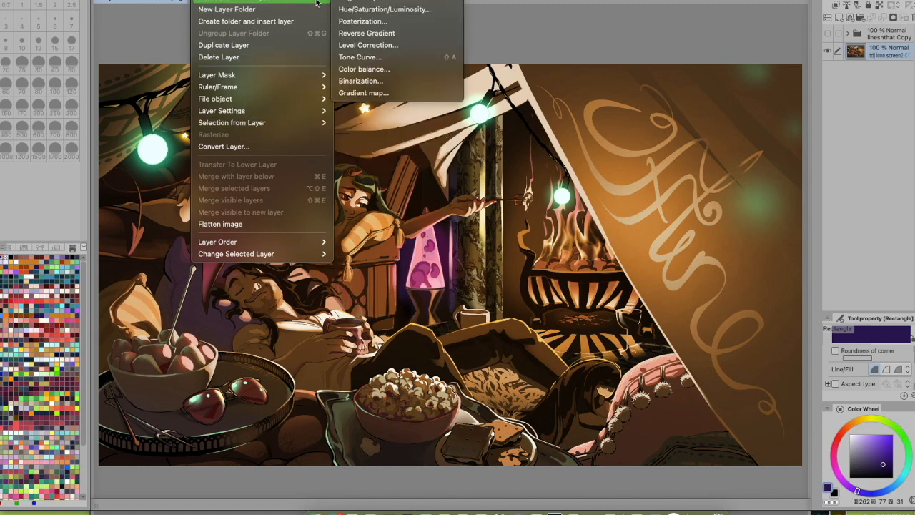
click(369, 12)
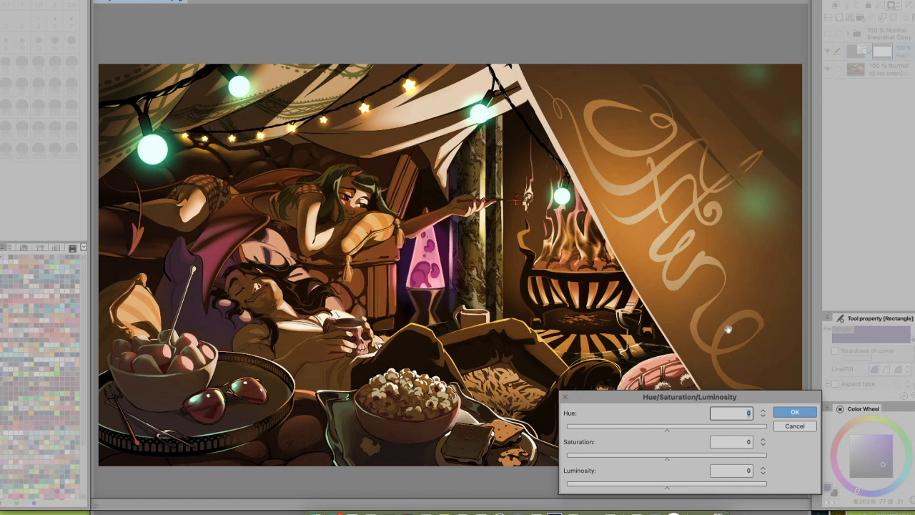
drag(663, 457, 568, 462)
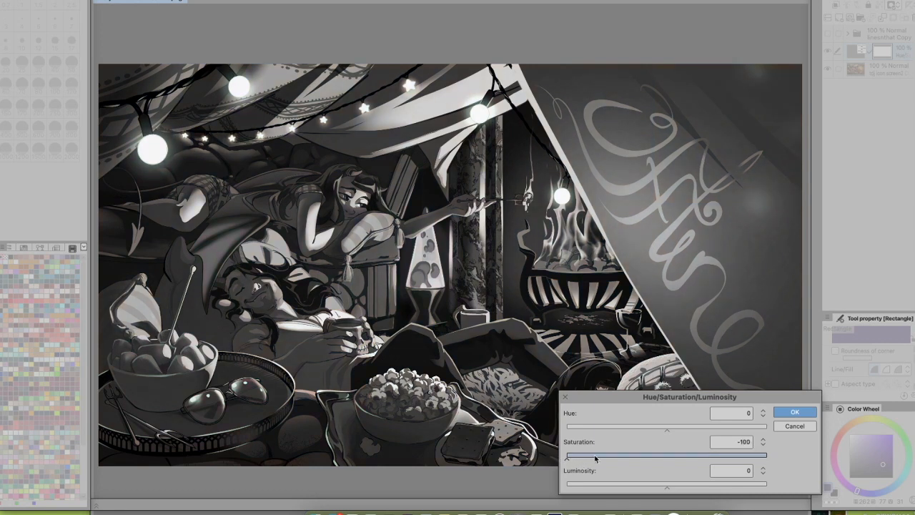
click(789, 411)
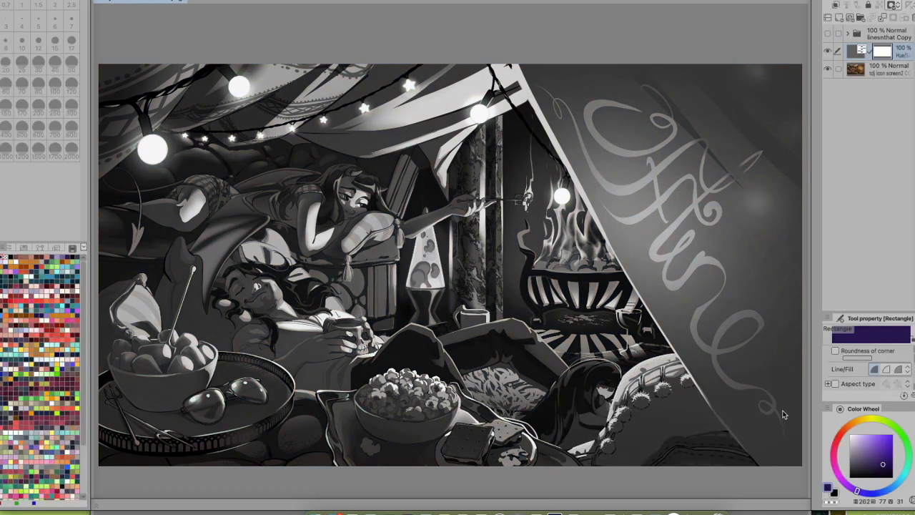
Toggle the Hue/Saturation/Luminosity correction layer off and on to compare the colour and greyscale versions
click(828, 52)
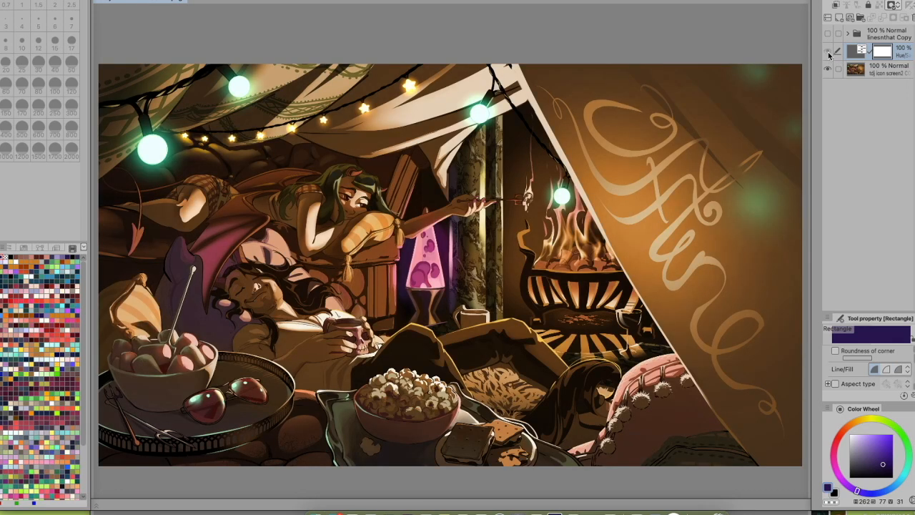
click(827, 52)
click(828, 52)
click(828, 52)
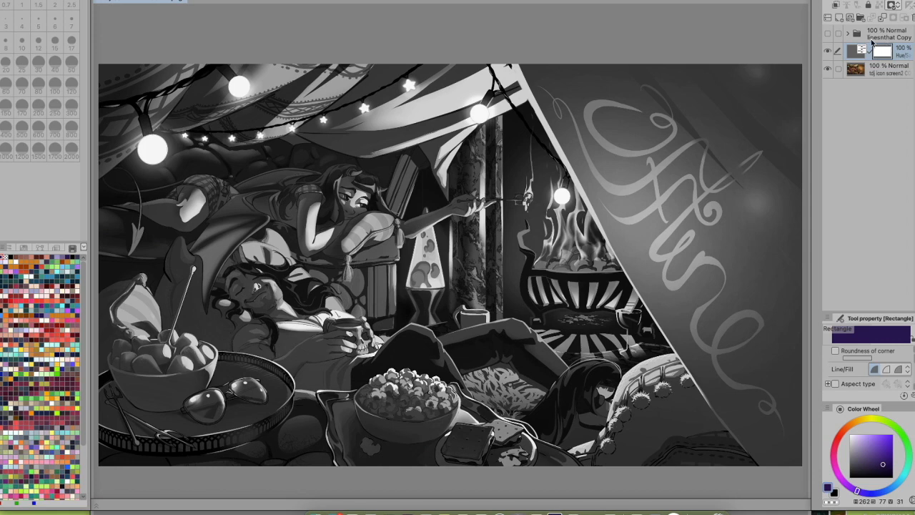
Reopen the correction layer's settings, vary the saturation, and set it back to -100
click(856, 54)
double_click(857, 54)
drag(607, 456, 642, 460)
drag(602, 460, 564, 458)
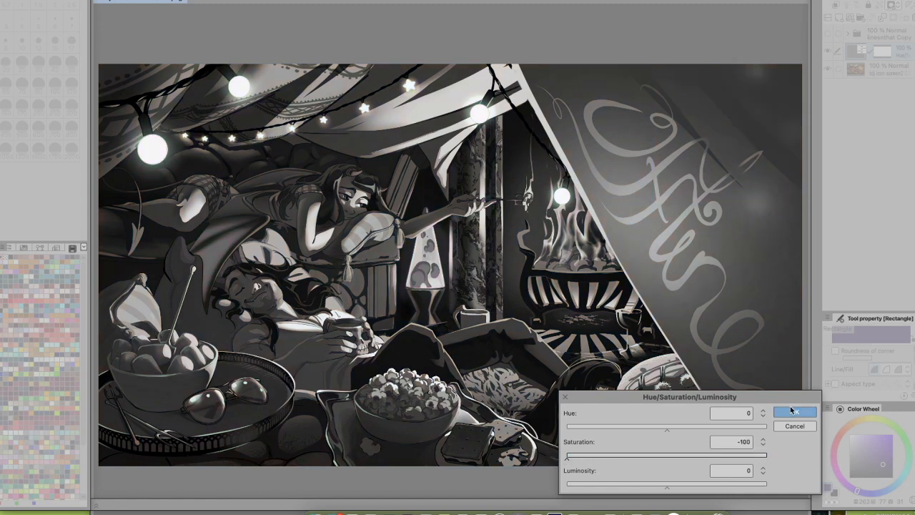
click(792, 412)
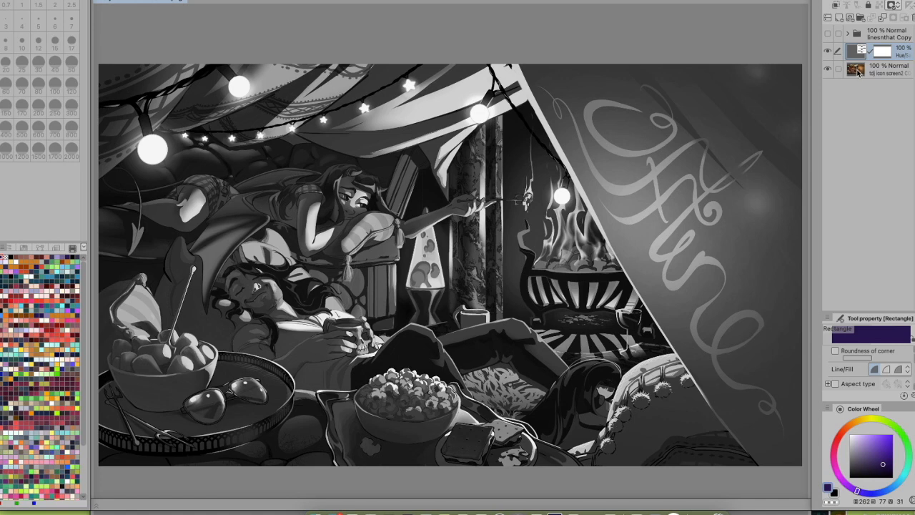
Select the image layer and toggle the correction layer above it to check that the original colours are preserved
click(856, 70)
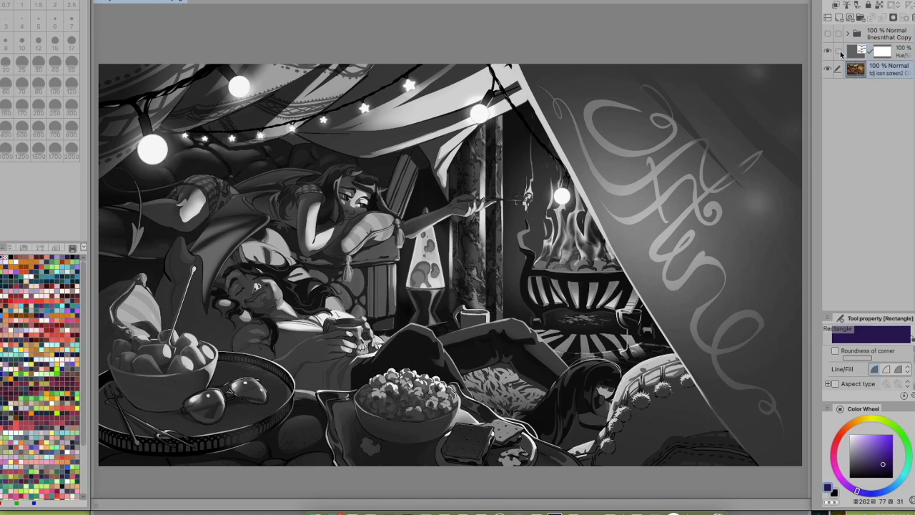
click(829, 50)
click(830, 50)
Move the Hue/Saturation/Luminosity correction layer above the linesnthat Copy folder, and show and expand that folder
drag(852, 52, 852, 30)
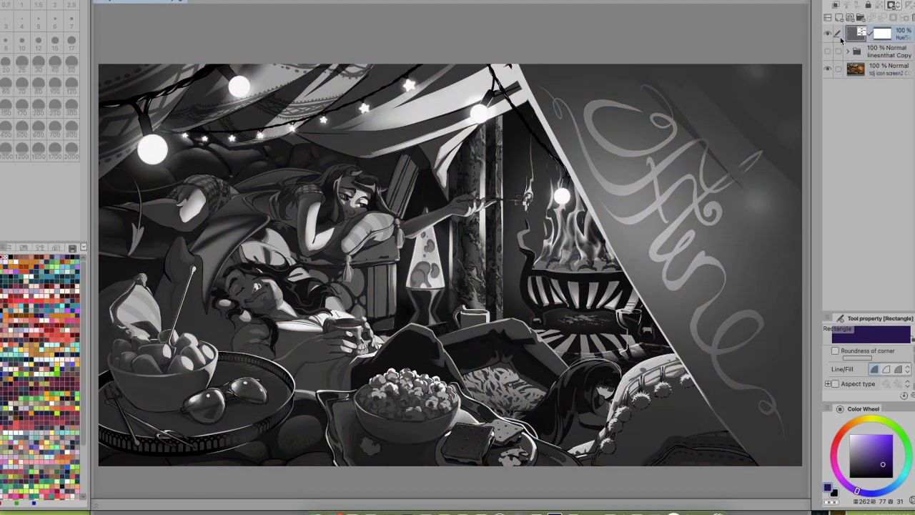
click(849, 52)
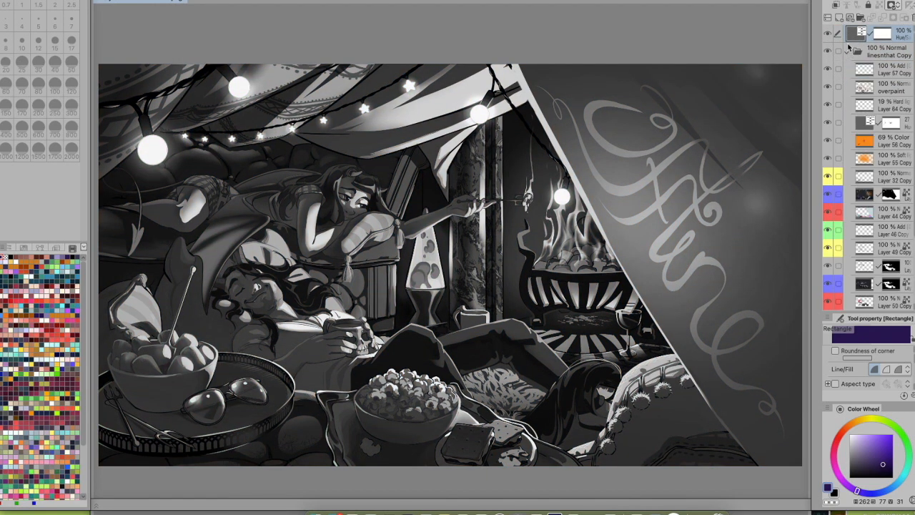
Return the Hue/Saturation/Luminosity correction layer to the top of the layer stack and collapse the linesnthat Copy folder
mouse_move(851, 35)
mouse_down()
mouse_move(863, 200)
mouse_move(862, 29)
mouse_up()
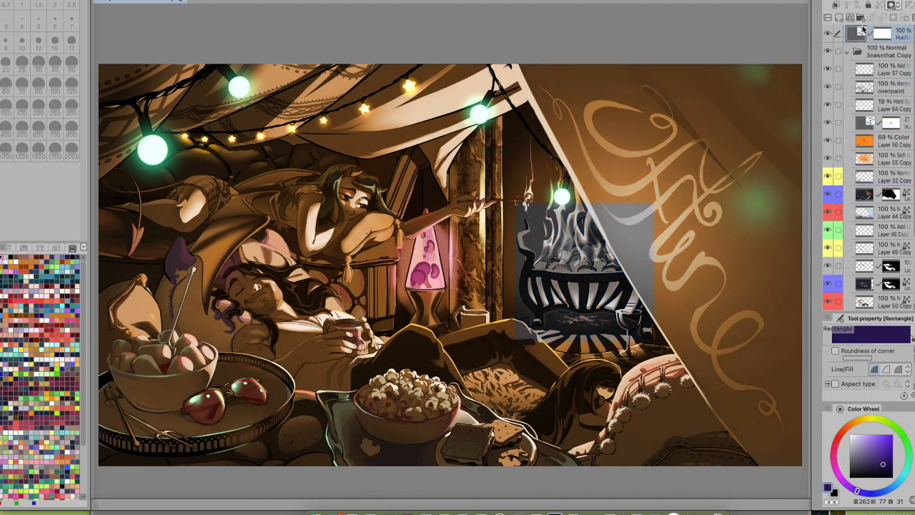
click(848, 53)
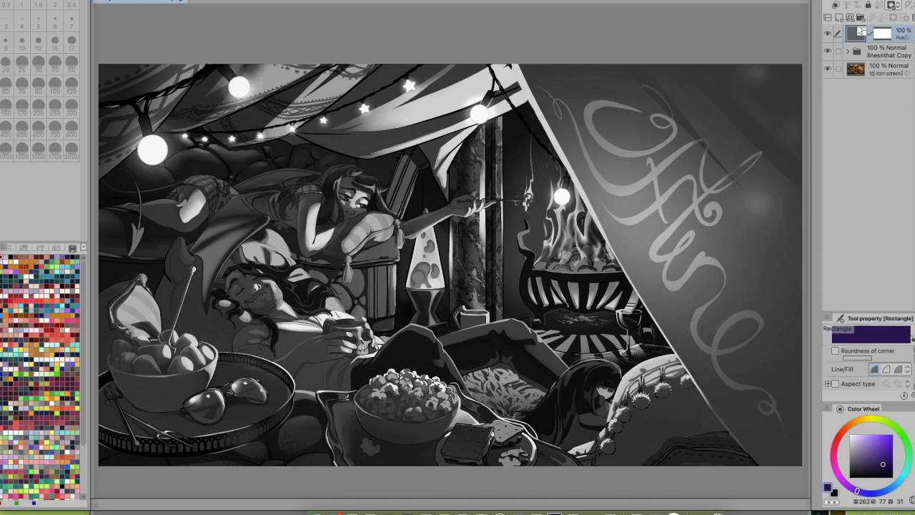
click(133, 0)
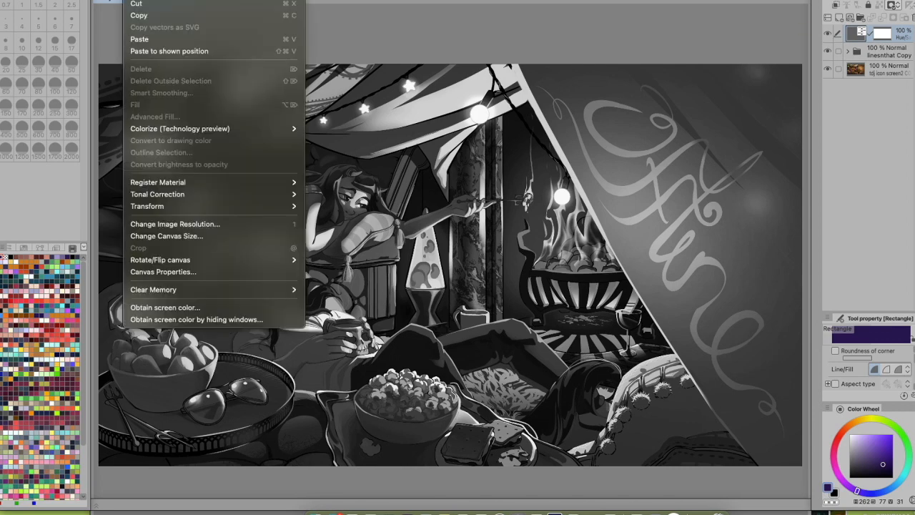
key(Escape)
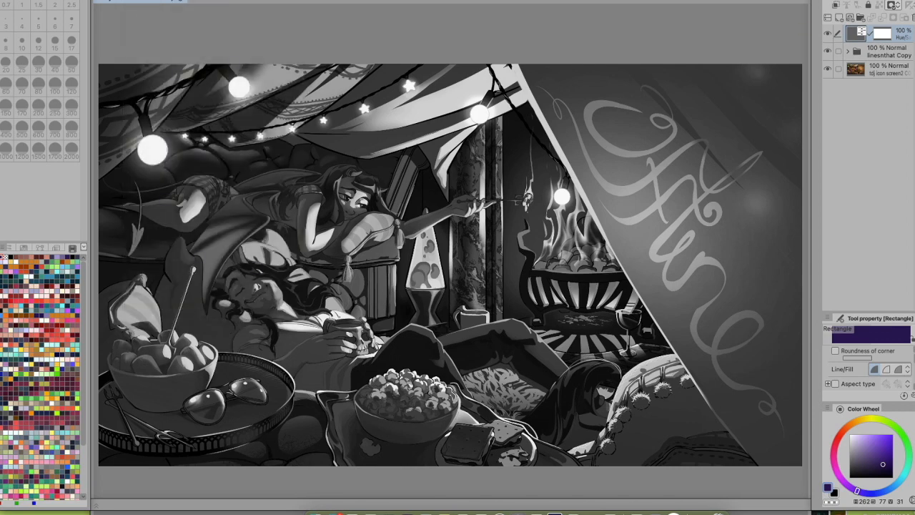
click(132, 0)
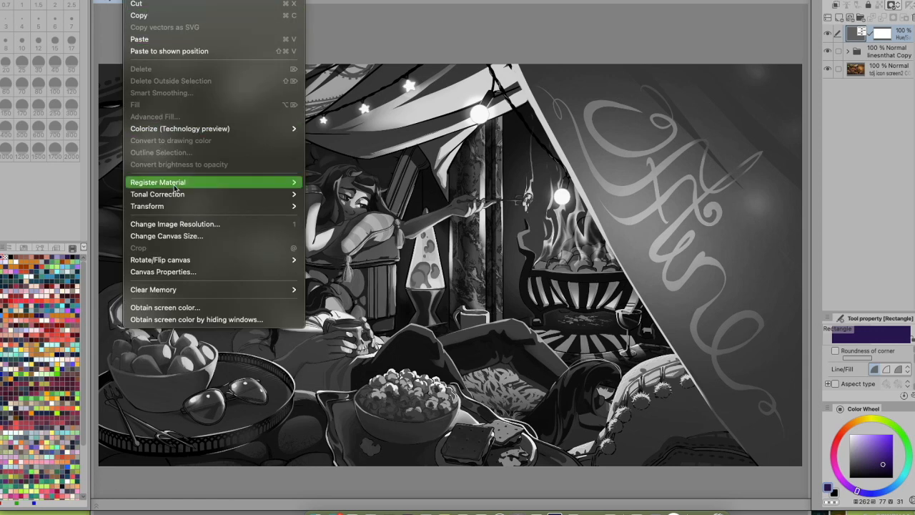
mouse_move(169, 208)
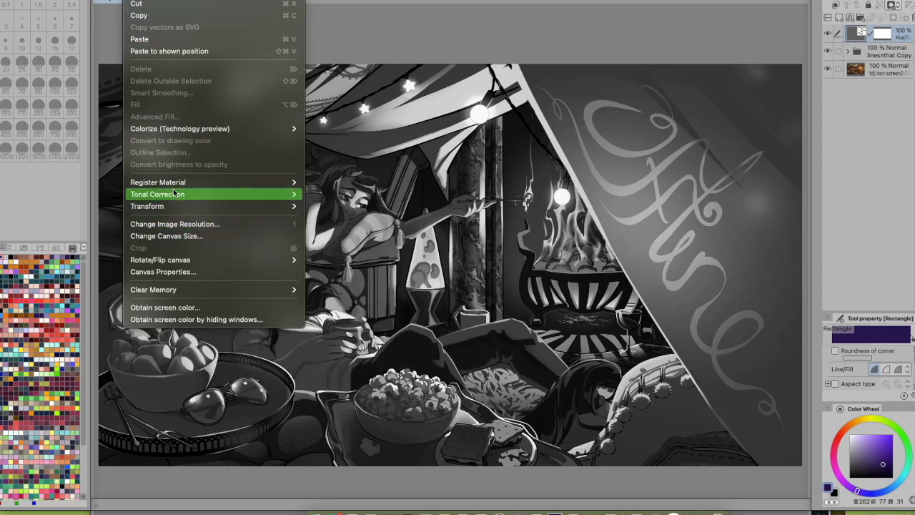
mouse_move(207, 195)
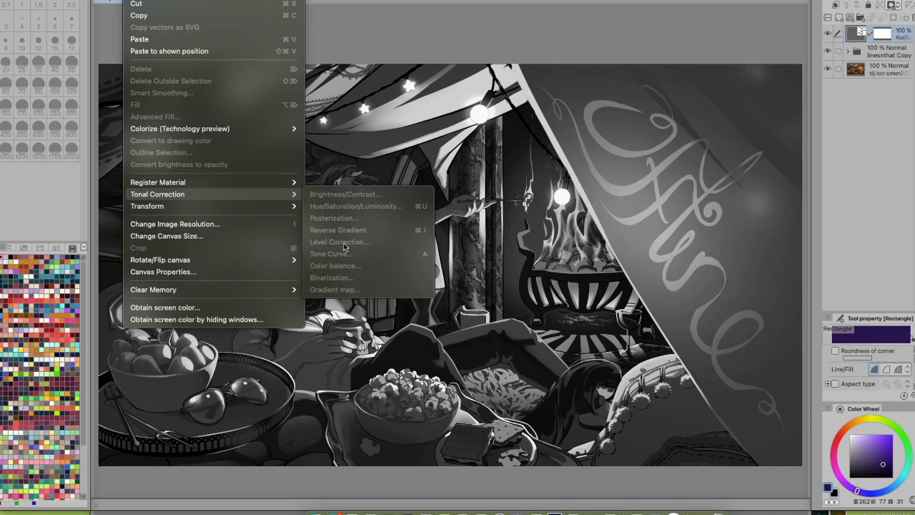
click(530, 121)
Add a Tone Curve correction layer directly above the Hue/Saturation/Luminosity correction layer
click(858, 71)
click(853, 36)
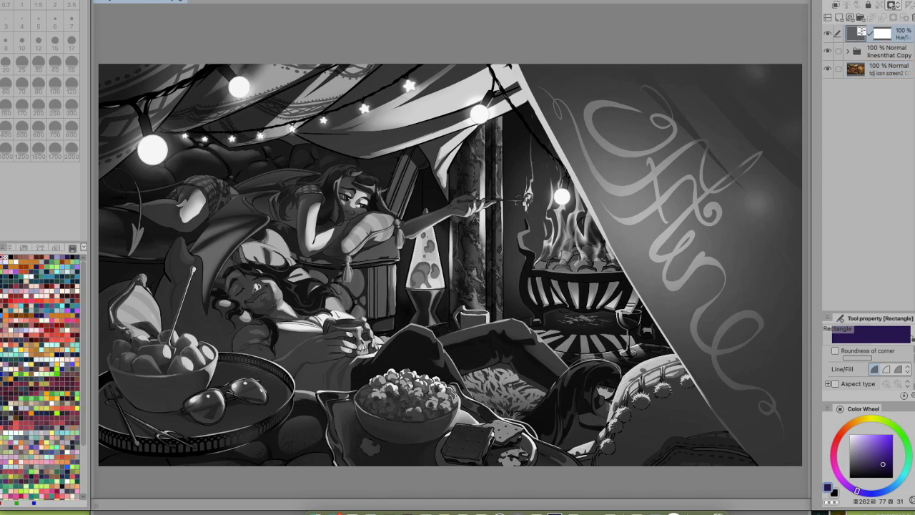
click(236, 0)
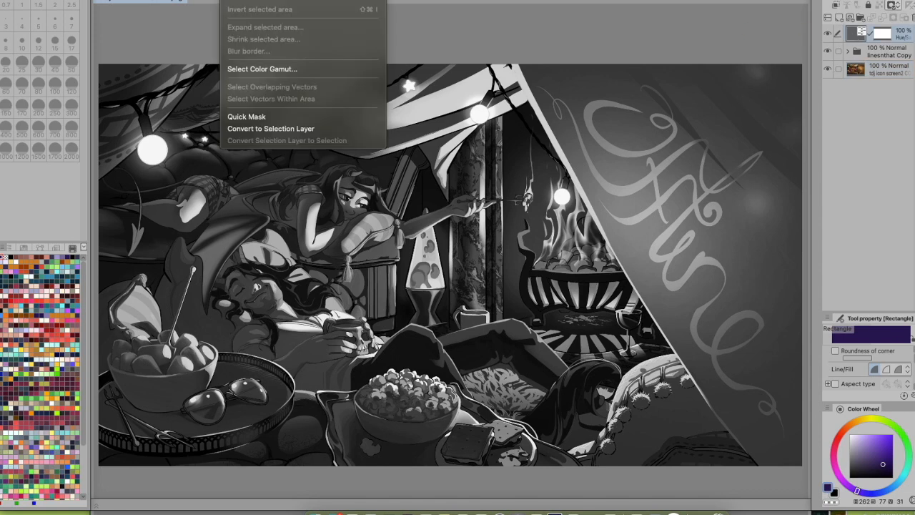
mouse_move(204, 0)
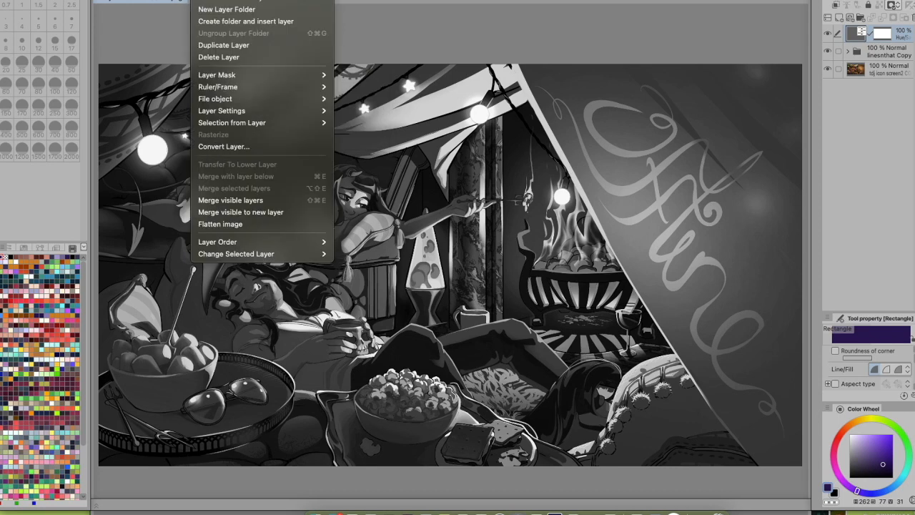
mouse_move(284, 2)
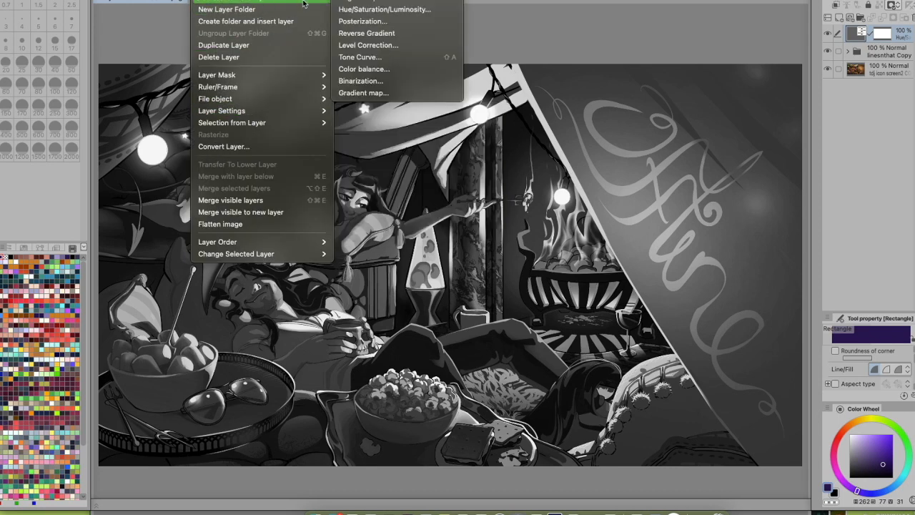
click(364, 57)
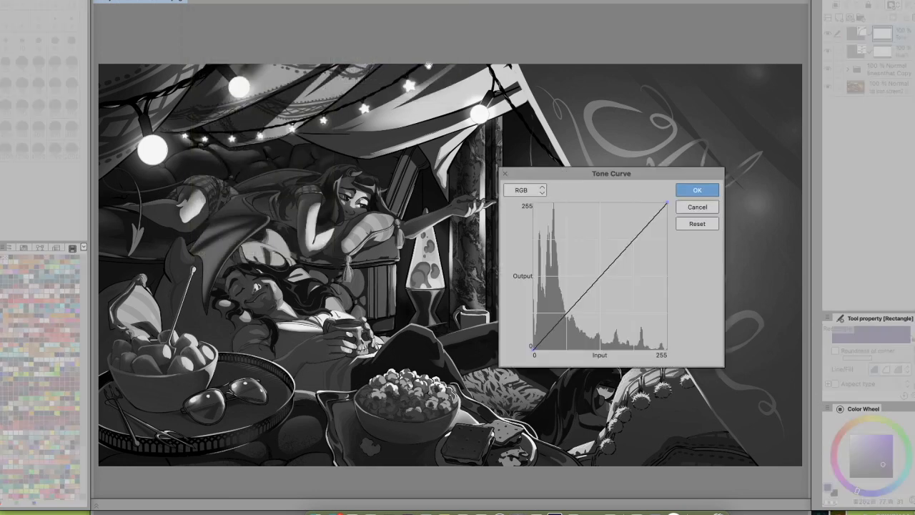
drag(573, 175, 595, 169)
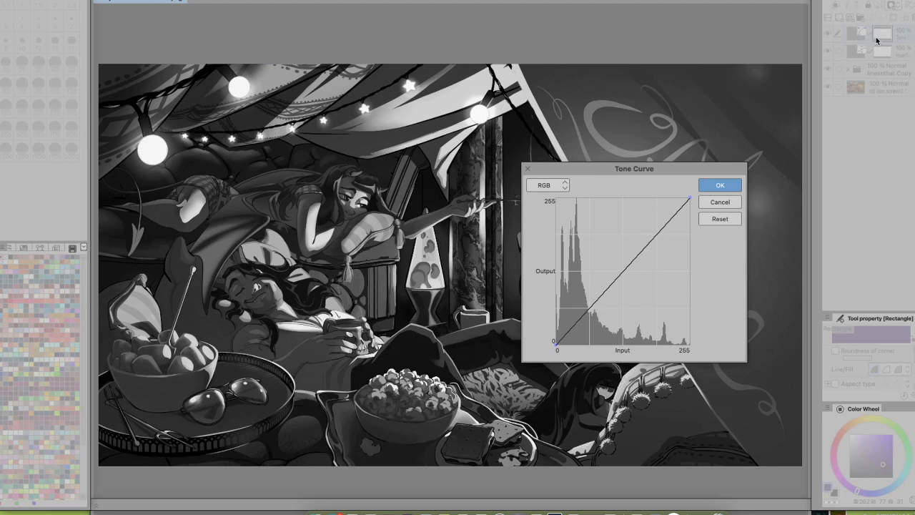
Examine the tone curve's RGB, Red, Green and Blue channels one after another, ending on Blue
click(562, 187)
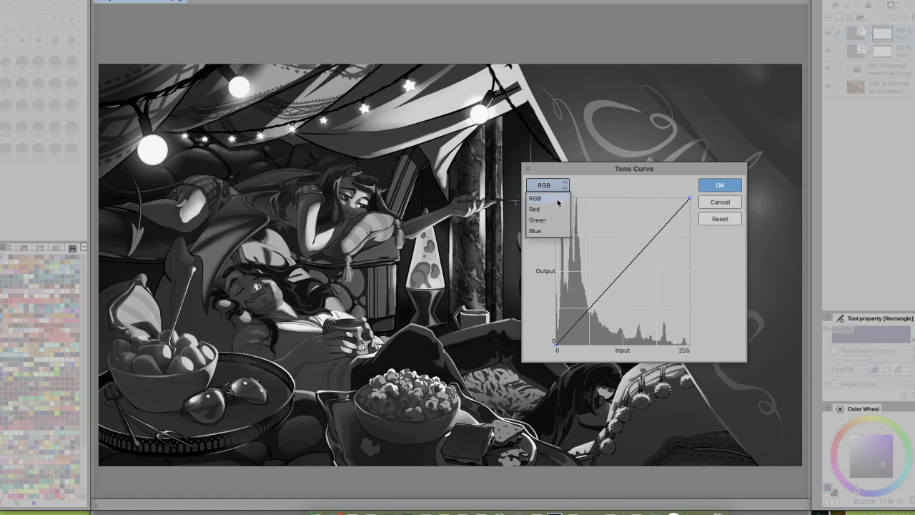
click(557, 202)
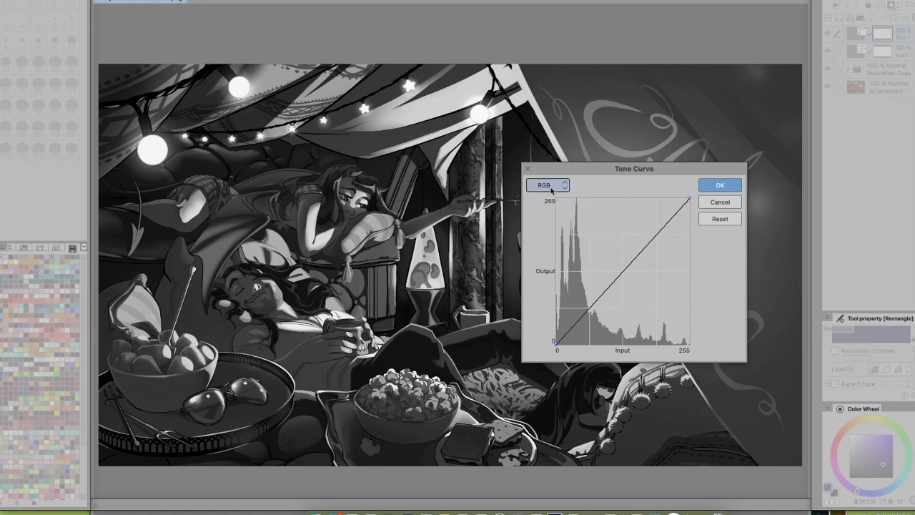
click(562, 187)
click(552, 209)
click(556, 187)
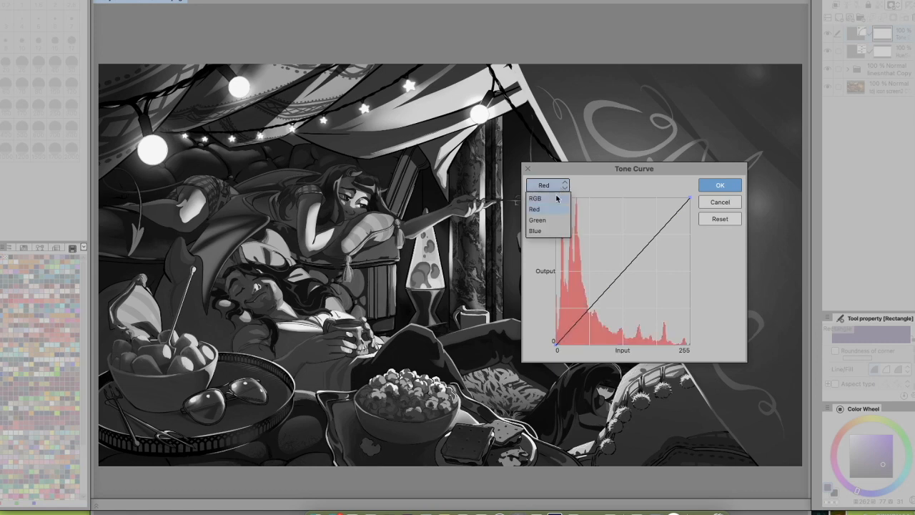
click(538, 220)
click(547, 185)
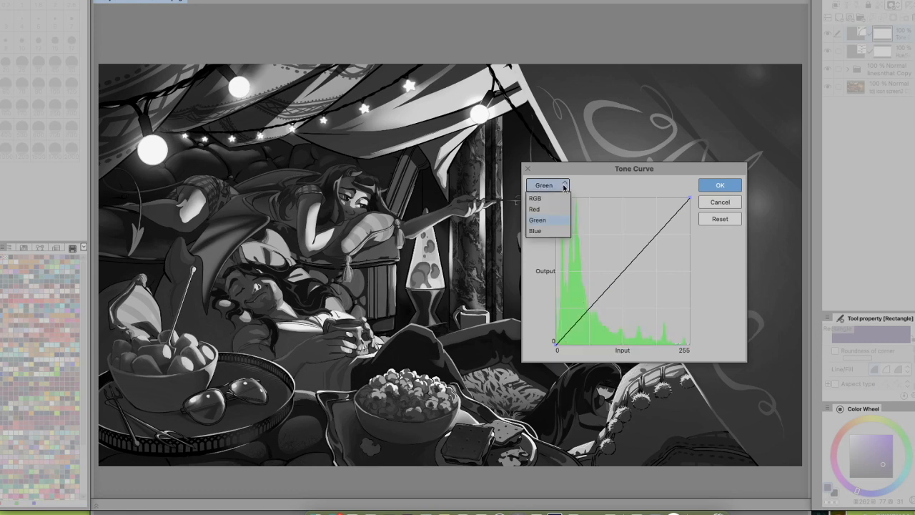
click(534, 230)
click(566, 188)
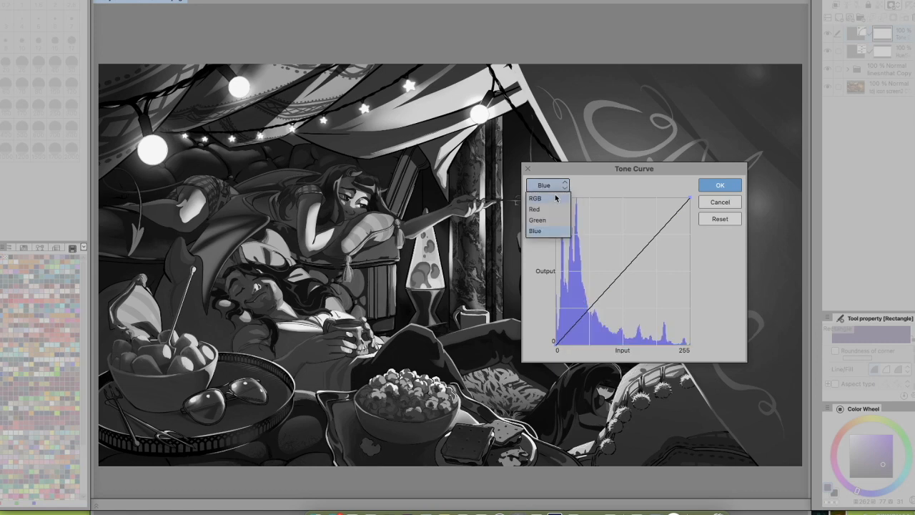
click(546, 233)
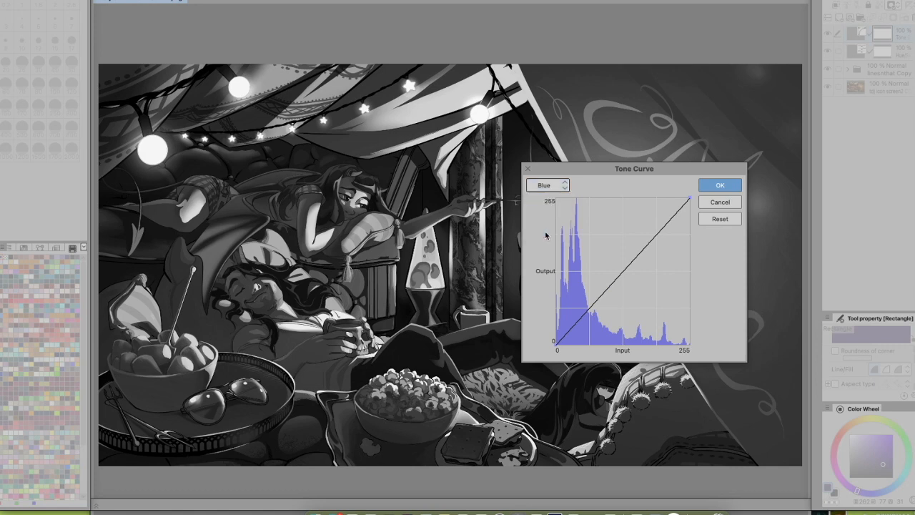
Try tinting the image by bending the Blue curve, lowering the Green curve and raising the Red curve
mouse_move(619, 279)
mouse_down()
mouse_move(608, 241)
mouse_move(597, 260)
mouse_move(576, 224)
mouse_move(637, 263)
mouse_move(619, 270)
mouse_up()
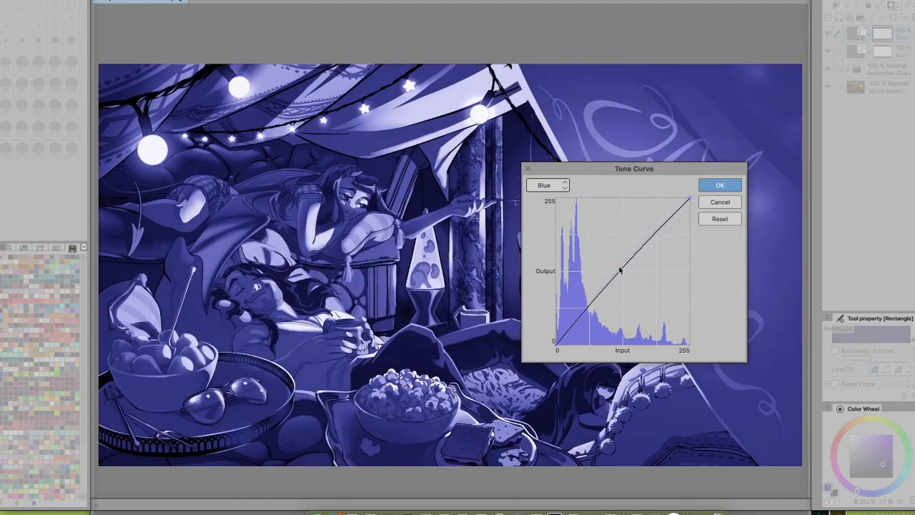
click(551, 186)
click(554, 222)
drag(621, 258, 646, 276)
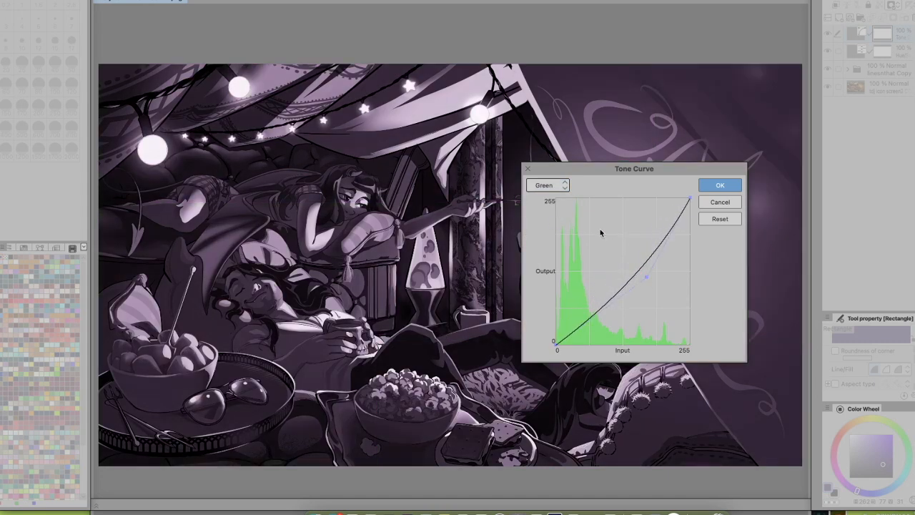
click(563, 186)
click(554, 208)
drag(637, 258, 636, 236)
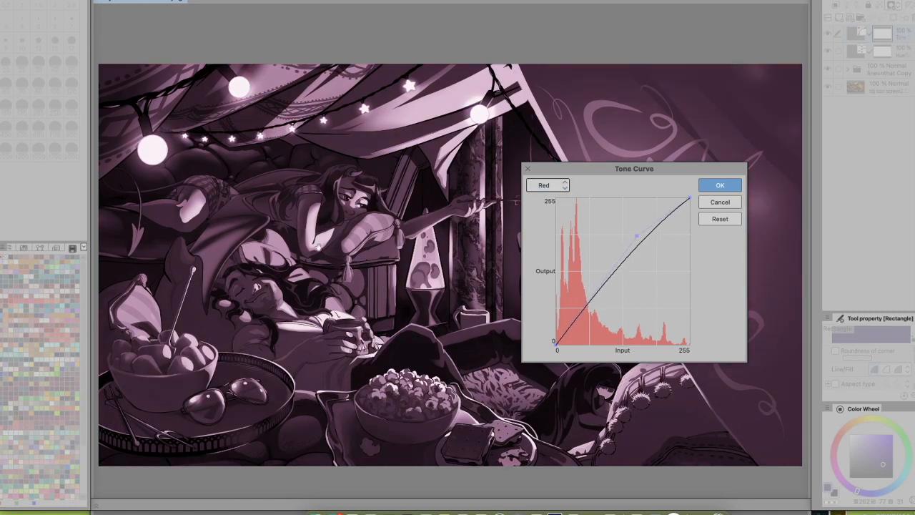
Reset the Red, Green and Blue tone curves to straight diagonals
click(720, 219)
click(546, 185)
click(551, 220)
click(720, 218)
click(546, 185)
click(555, 231)
click(711, 219)
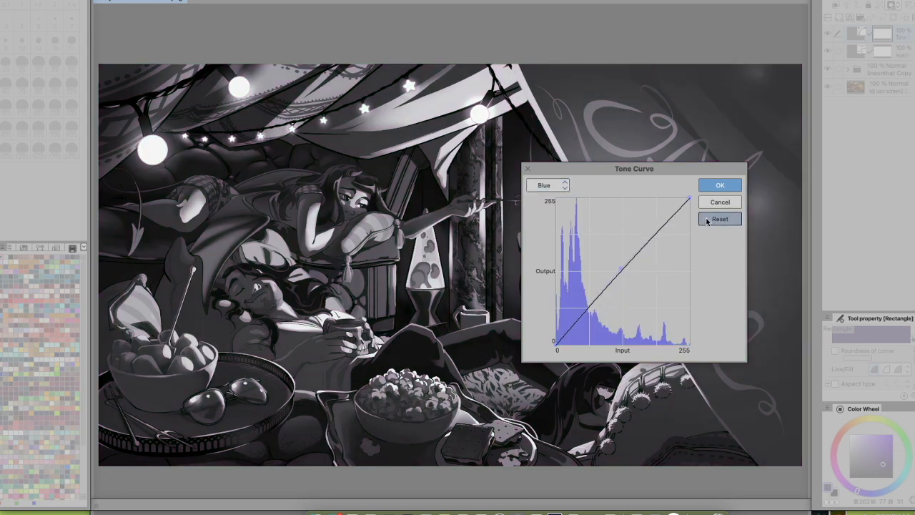
Switch the tone curve to the RGB channel and move its dialog aside to uncover the fireplace area of the illustration
click(563, 184)
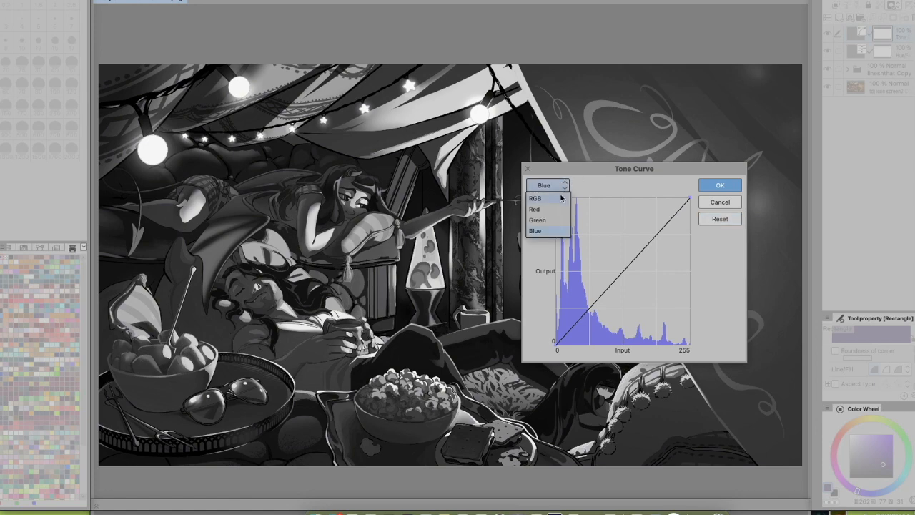
click(561, 198)
drag(665, 168, 737, 130)
drag(736, 233, 725, 202)
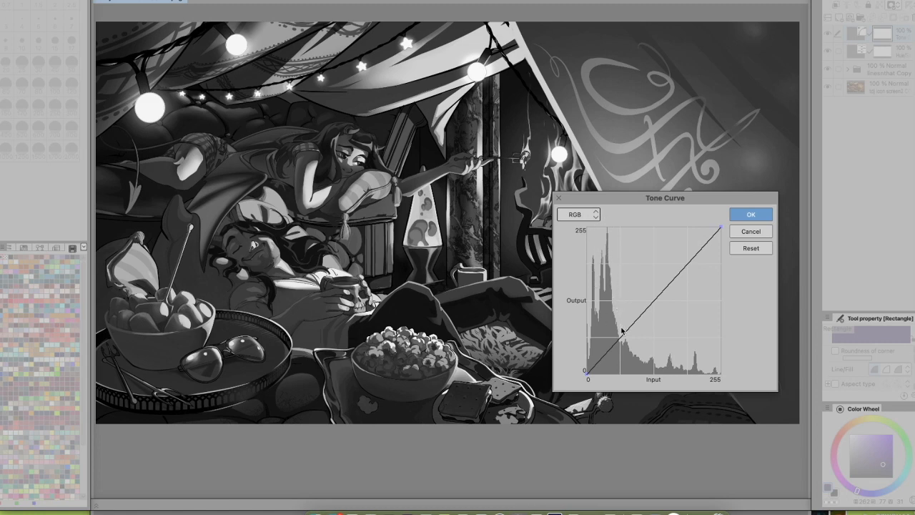
drag(704, 204, 847, 182)
key(space)
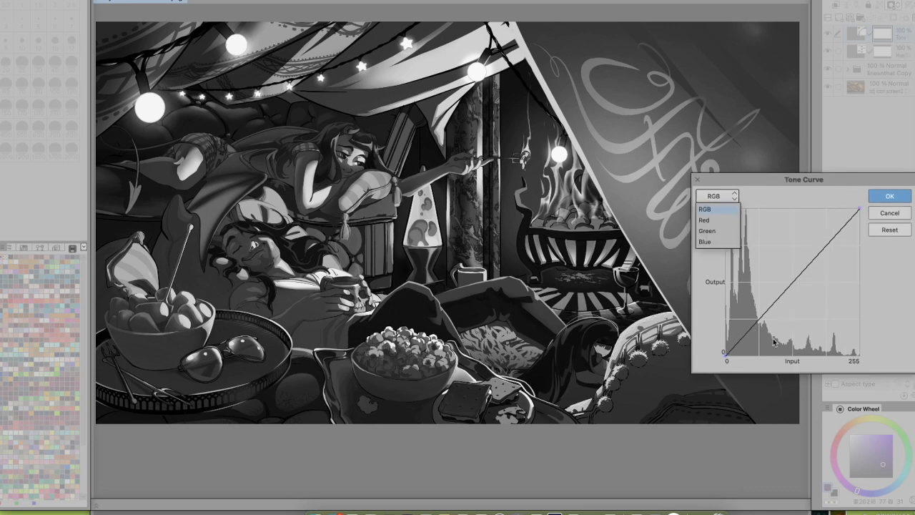
click(825, 335)
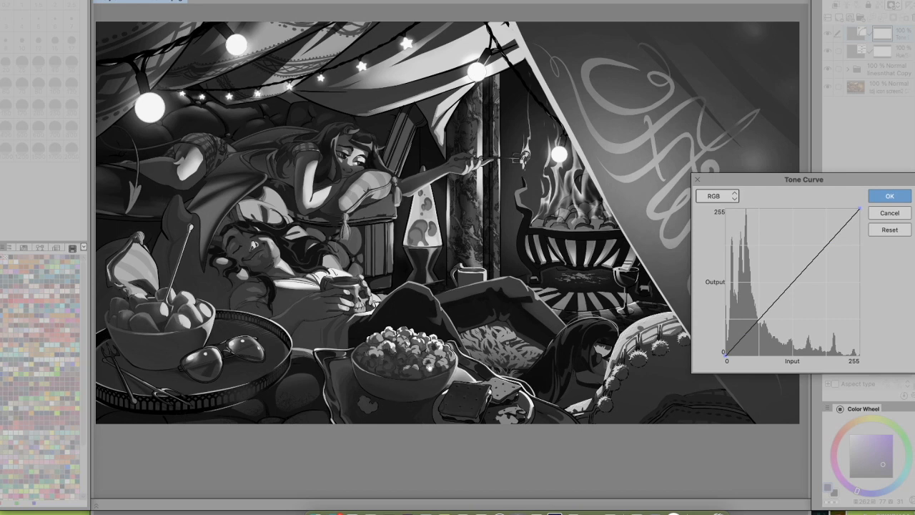
Try lowering the RGB curve's highlight end point and raising its shadow end point, with one movable point between them
click(745, 332)
mouse_move(858, 212)
mouse_down()
mouse_move(862, 243)
mouse_move(861, 210)
mouse_up()
drag(861, 212, 858, 262)
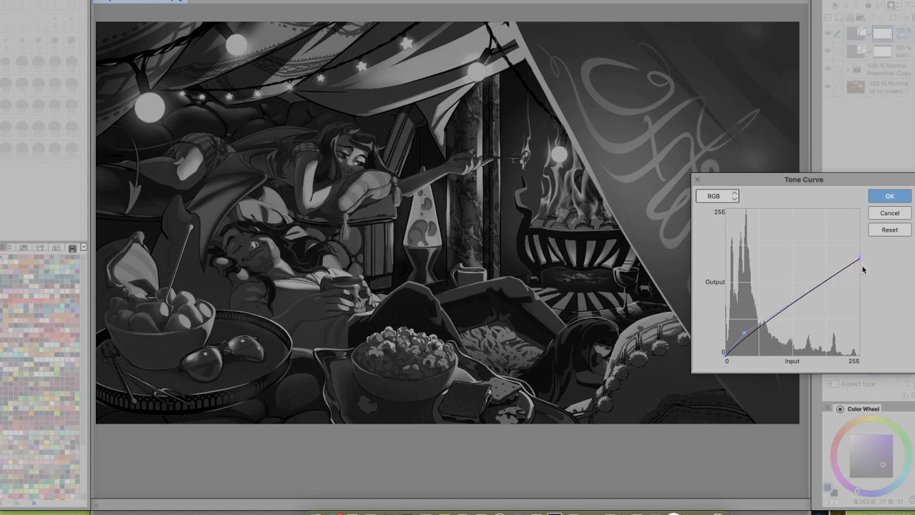
drag(859, 261, 859, 236)
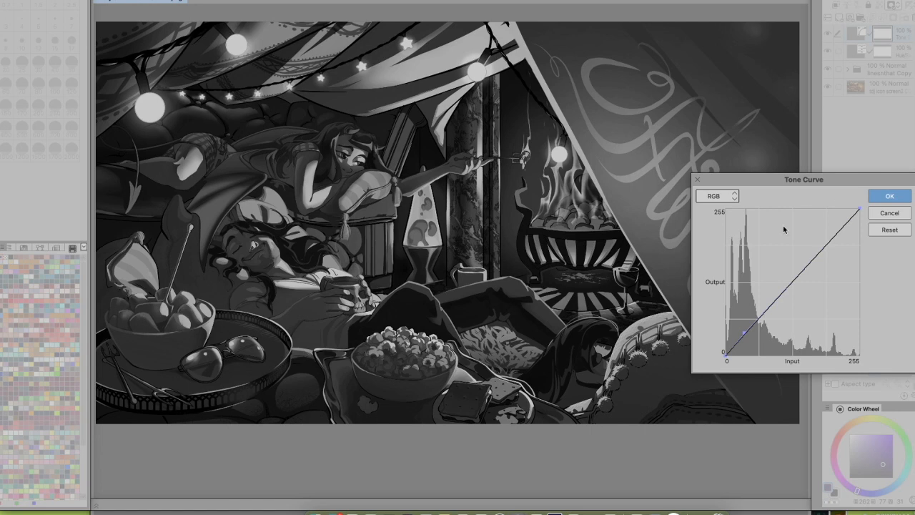
drag(744, 333, 801, 276)
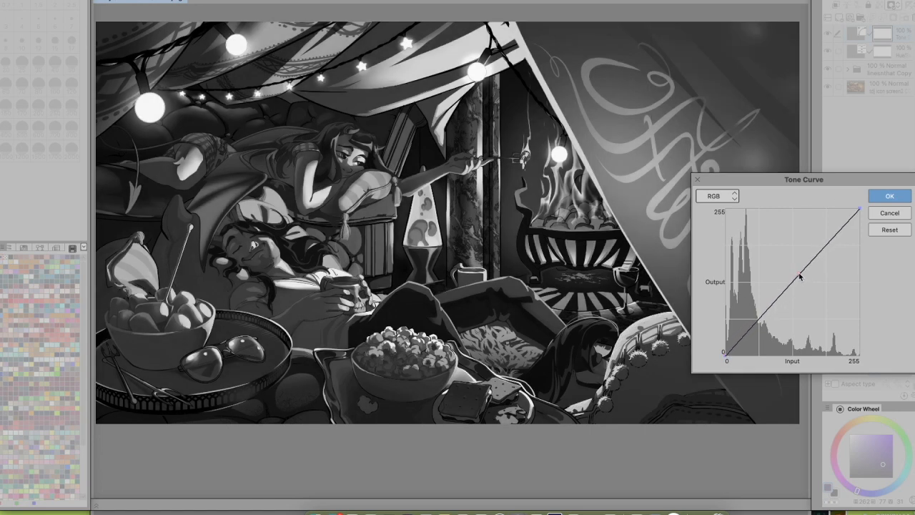
mouse_move(727, 355)
mouse_down()
mouse_move(727, 307)
mouse_move(724, 355)
mouse_up()
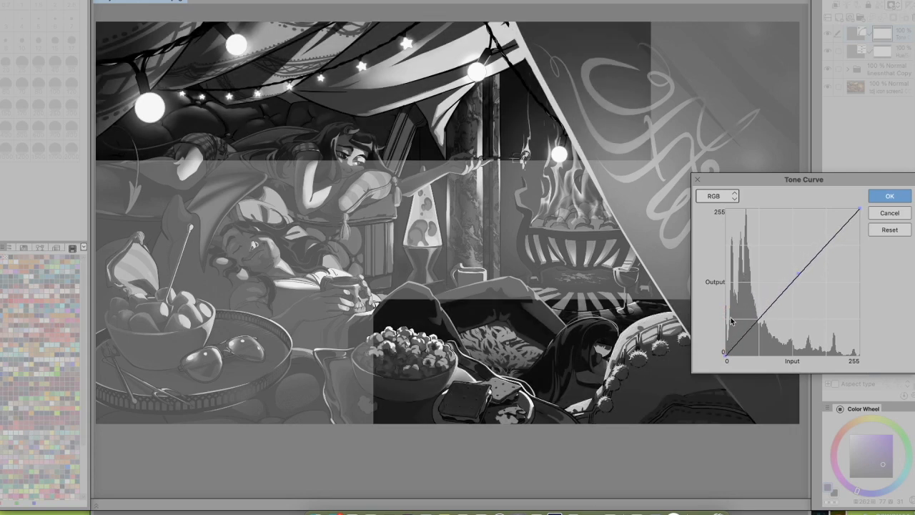
Try bending the RGB curve far below the diagonal and then above it, with an added highlight point
drag(799, 277, 867, 360)
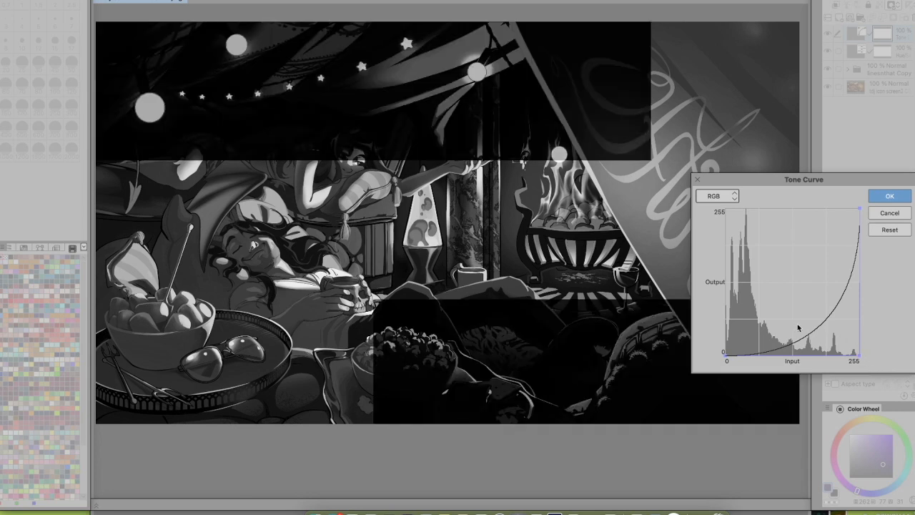
drag(858, 355, 764, 276)
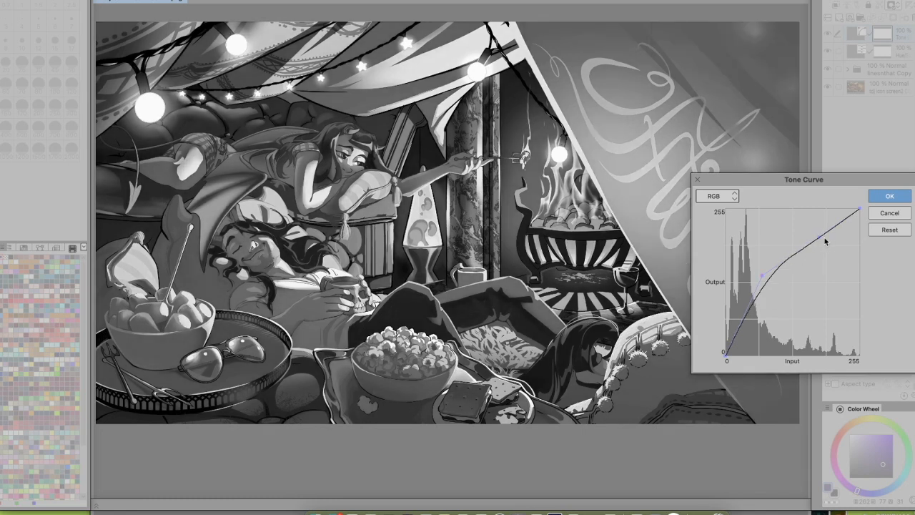
drag(826, 234, 826, 240)
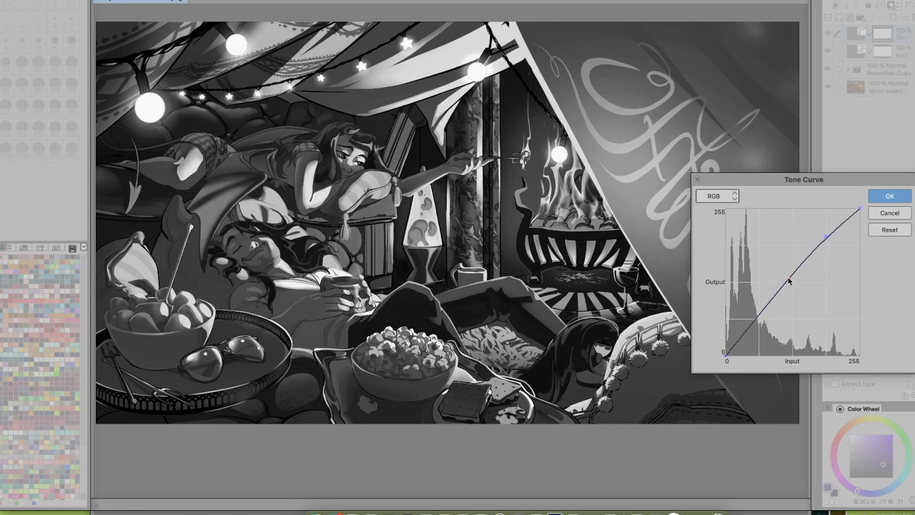
Shape the RGB curve with a lower highlight point, raised midtone and shadow points, and a low anchor in the darkest tones
drag(826, 237, 823, 244)
drag(787, 277, 783, 266)
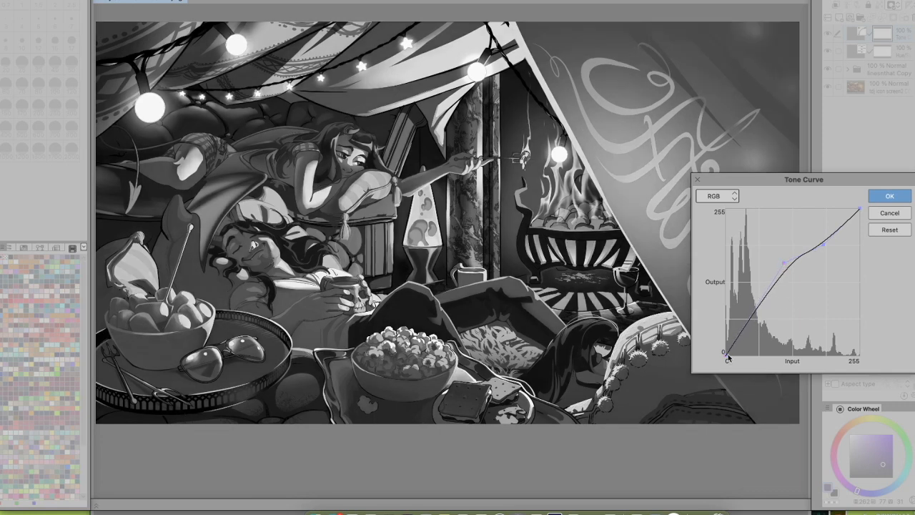
drag(736, 334, 745, 299)
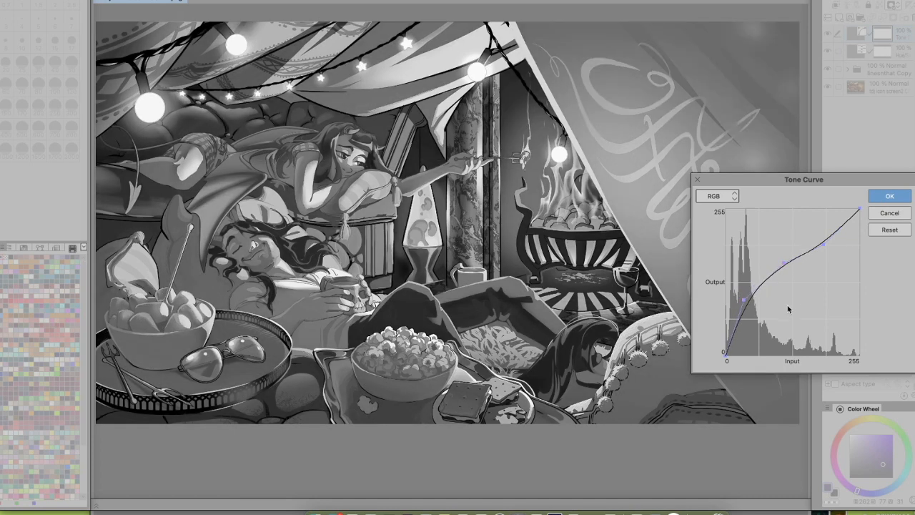
drag(750, 313, 748, 305)
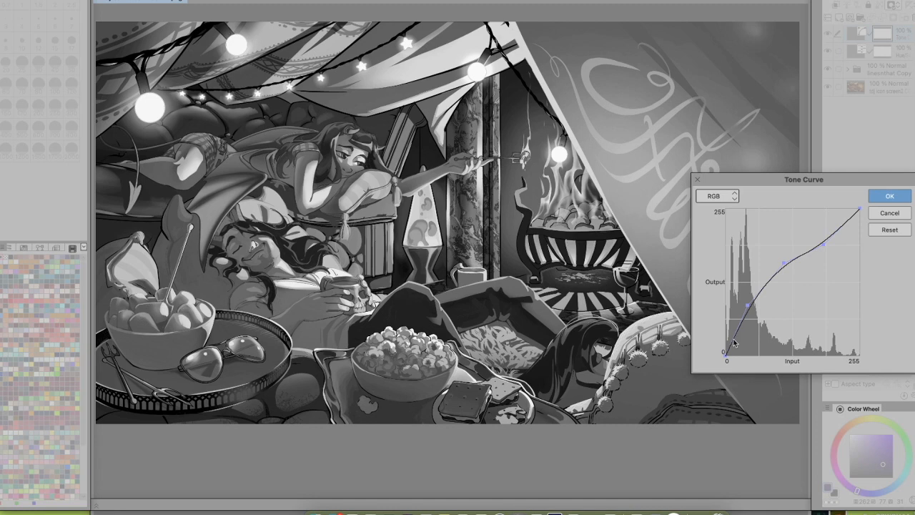
drag(732, 341, 738, 348)
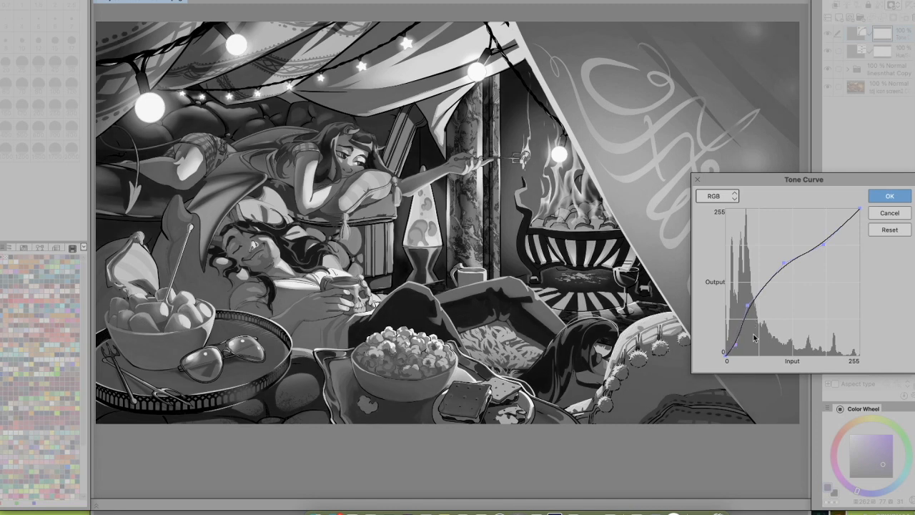
Lower the RGB curve's midtone and highlight points and raise a new near-white point to maximum output
click(783, 264)
mouse_move(786, 266)
mouse_down()
mouse_move(794, 262)
mouse_move(792, 276)
mouse_up()
drag(823, 245, 825, 255)
drag(849, 220, 850, 206)
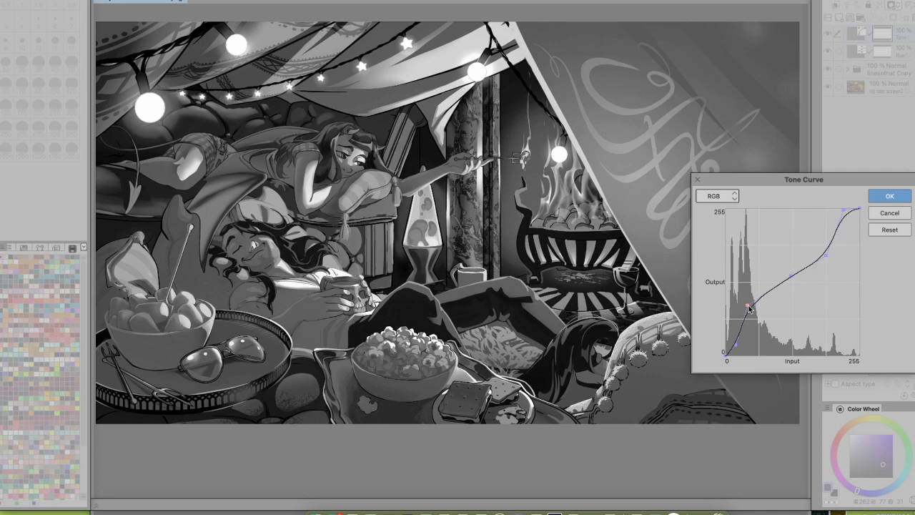
Try an extreme RGB curve with a tall peak in the darker tones and a deep dip in the midtones
drag(746, 305, 761, 225)
drag(789, 279, 770, 339)
drag(760, 222, 760, 247)
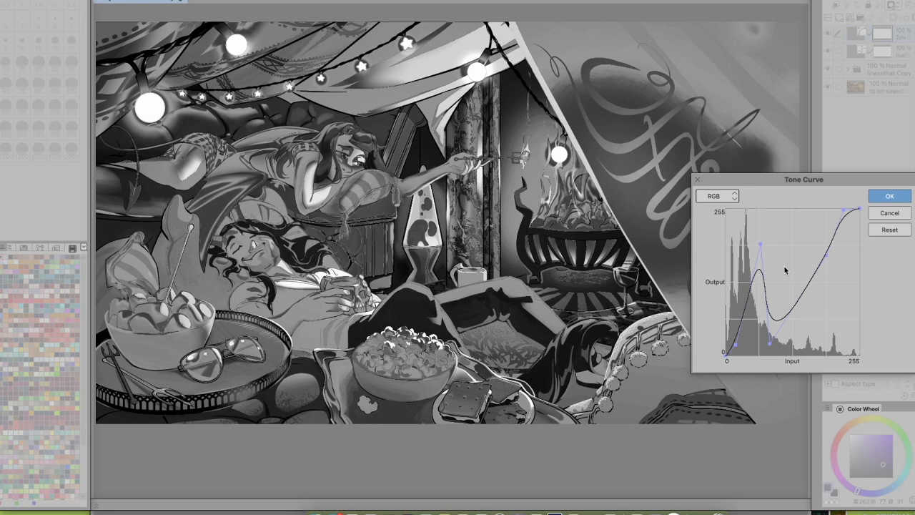
Smooth the RGB curve's shadow and midtone points back to a gentle rise above the diagonal and apply the tone curve
drag(770, 341, 785, 324)
drag(762, 246, 778, 277)
drag(758, 319, 751, 306)
drag(777, 279, 782, 284)
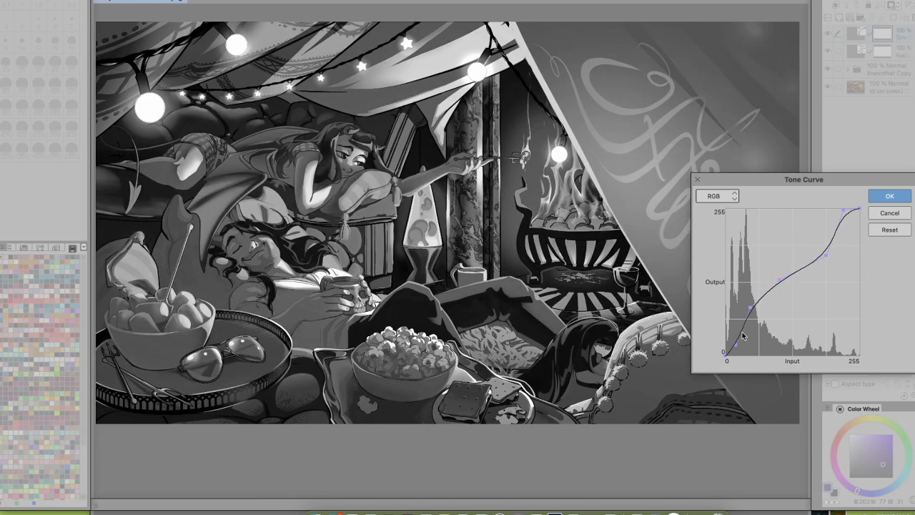
drag(827, 256, 831, 248)
click(902, 202)
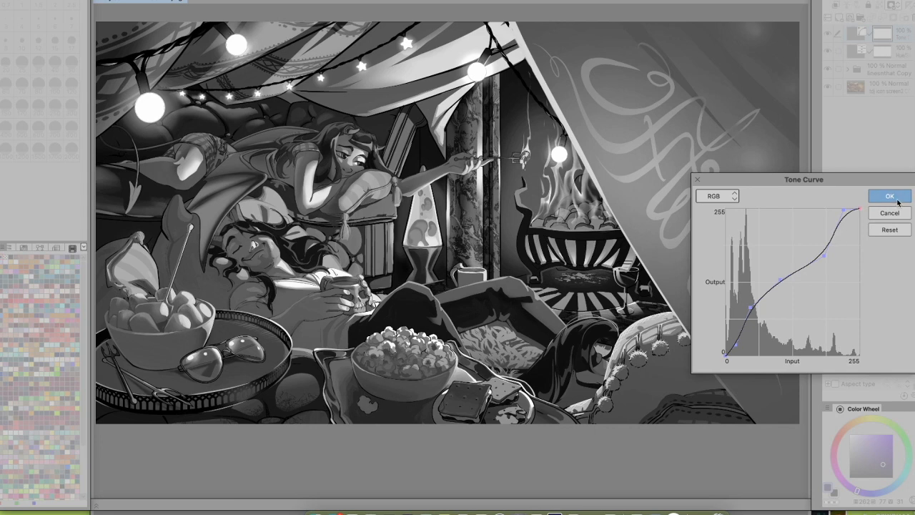
click(892, 198)
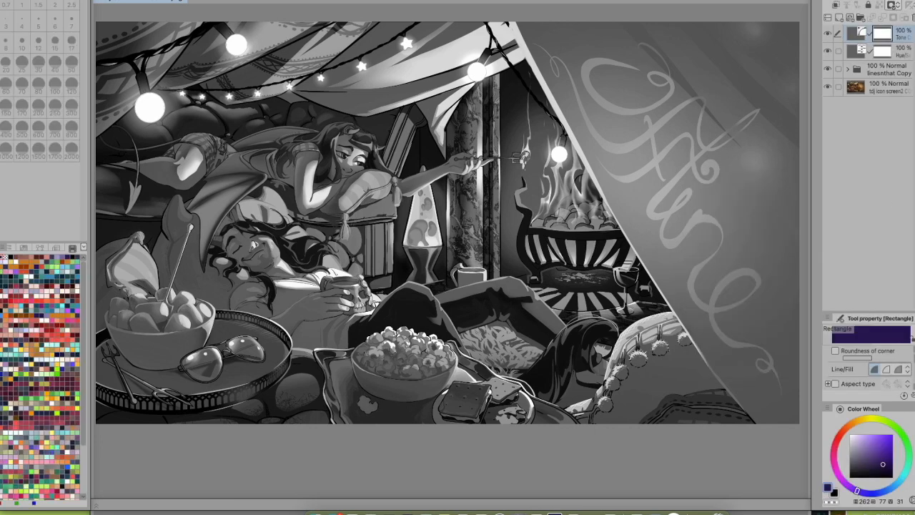
Toggle the Tone Curve layer's visibility to compare the greyscale values with and without the correction
click(829, 34)
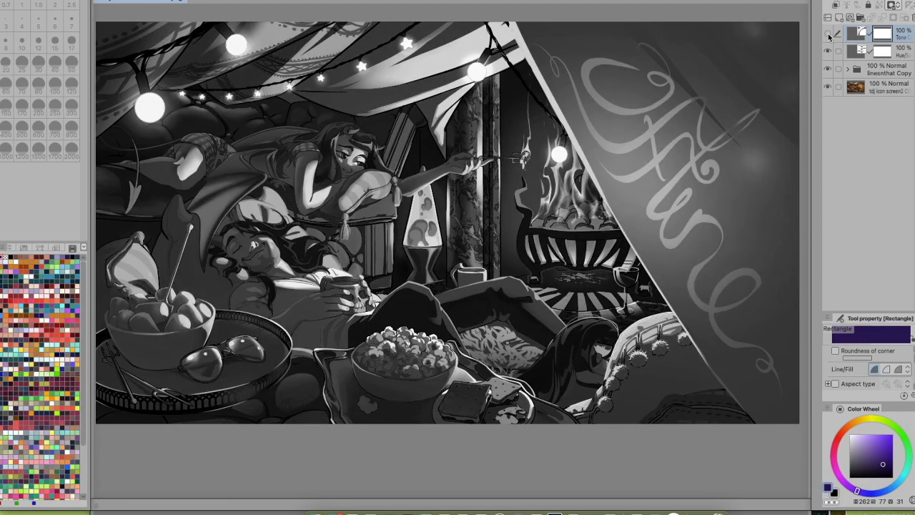
click(827, 35)
click(828, 36)
click(827, 36)
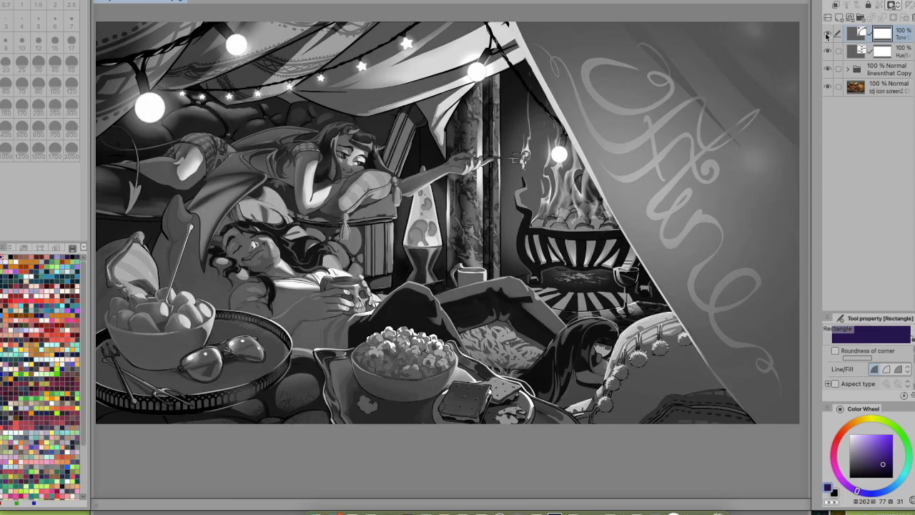
click(827, 36)
click(826, 34)
click(827, 35)
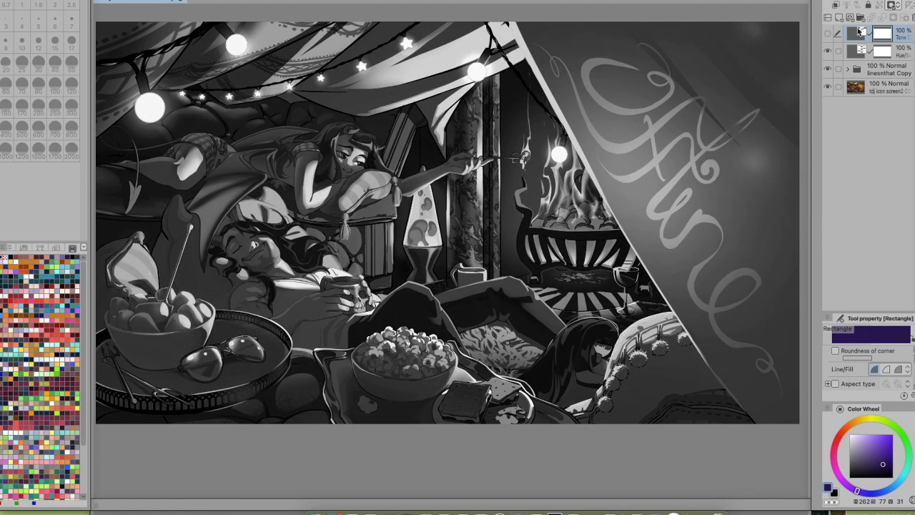
Show the Tone Curve layer, reopen its settings, slightly lower the RGB curve's midtone and highlight points, and apply
click(860, 37)
click(829, 34)
double_click(861, 32)
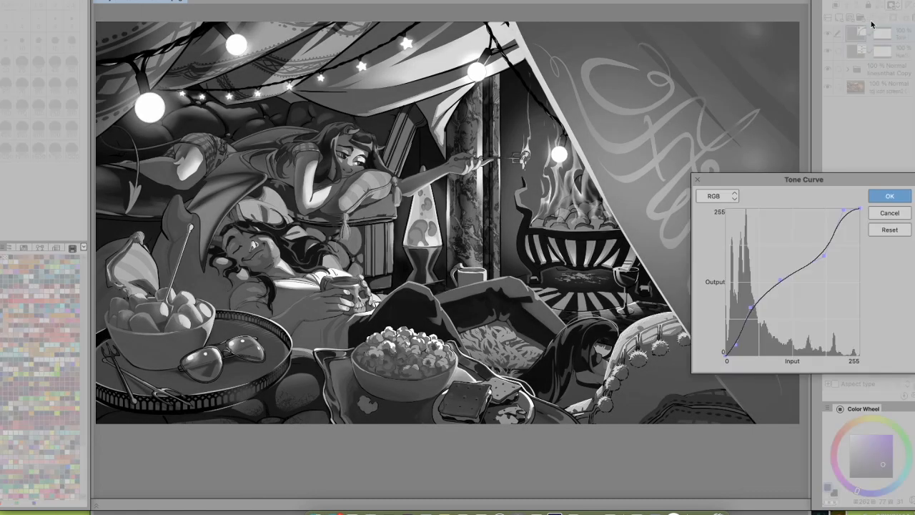
drag(824, 256, 783, 284)
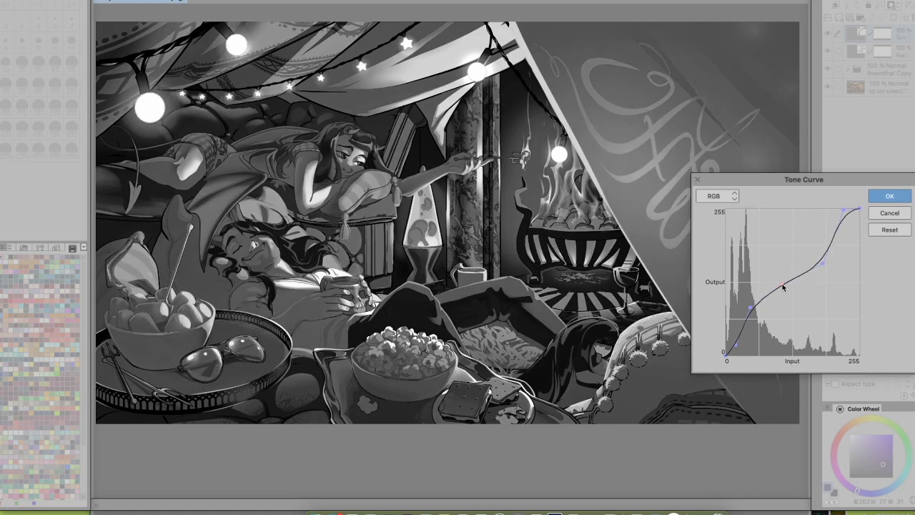
click(888, 195)
Compare the illustration with the revised Tone Curve layer hidden and shown
click(831, 34)
click(831, 34)
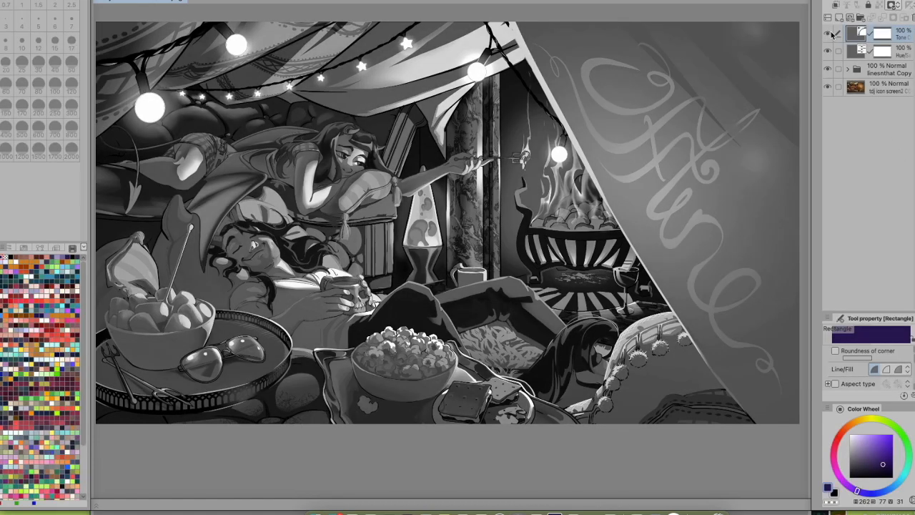
click(829, 34)
click(829, 34)
click(829, 35)
click(827, 36)
click(829, 34)
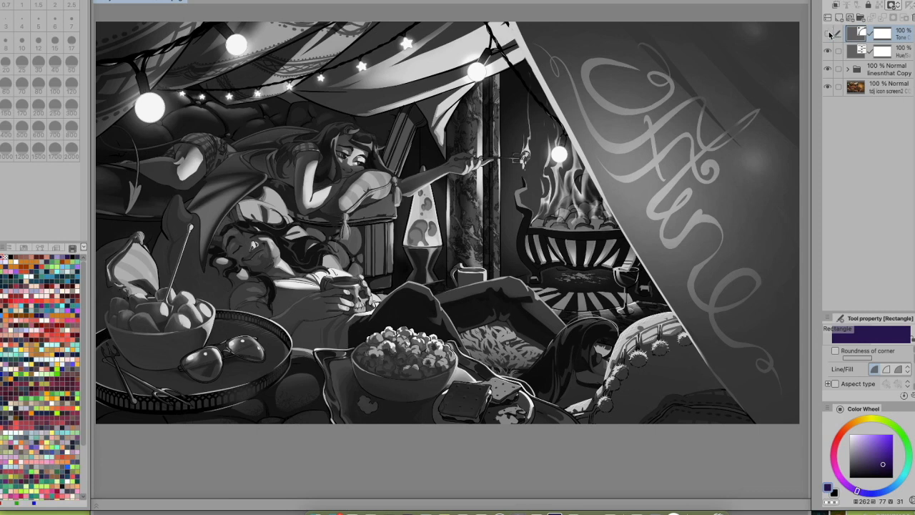
click(829, 35)
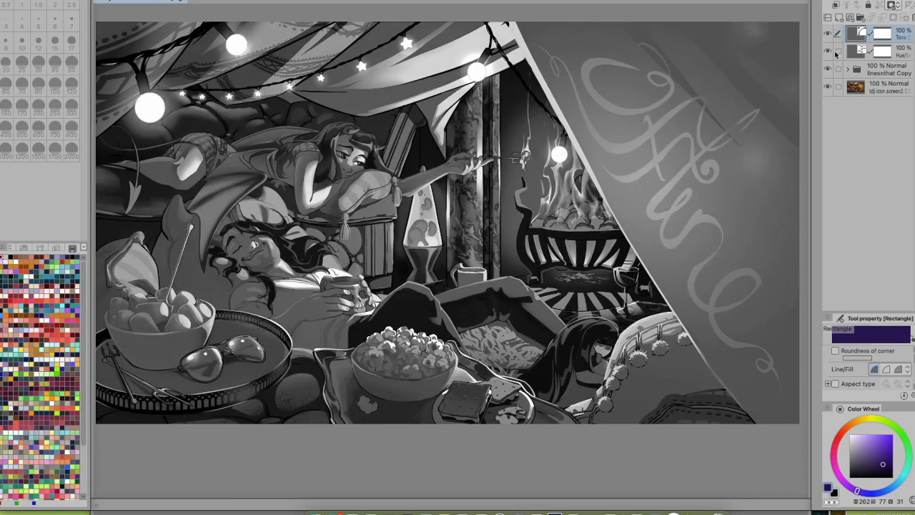
Hide the Hue/Saturation/Luminosity layer to compare the tone curve's effect in full colour, and show both correction layers again
click(829, 35)
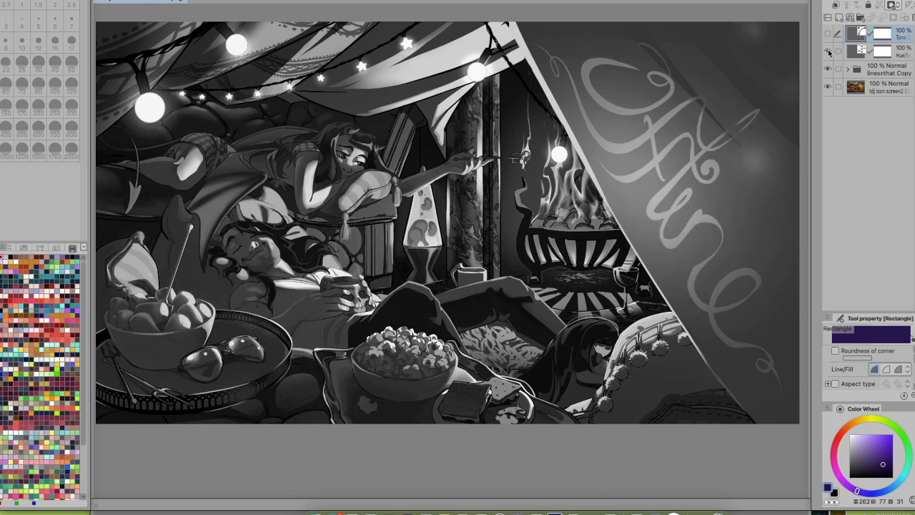
click(828, 52)
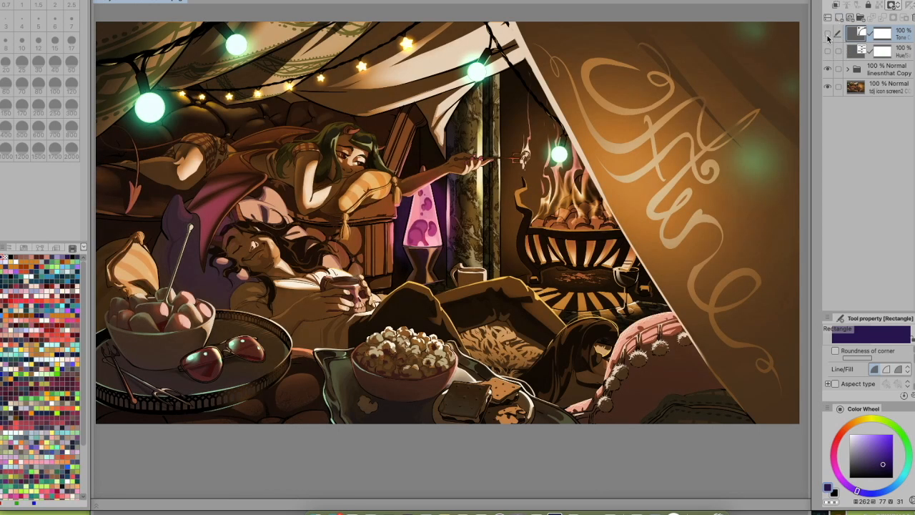
click(829, 33)
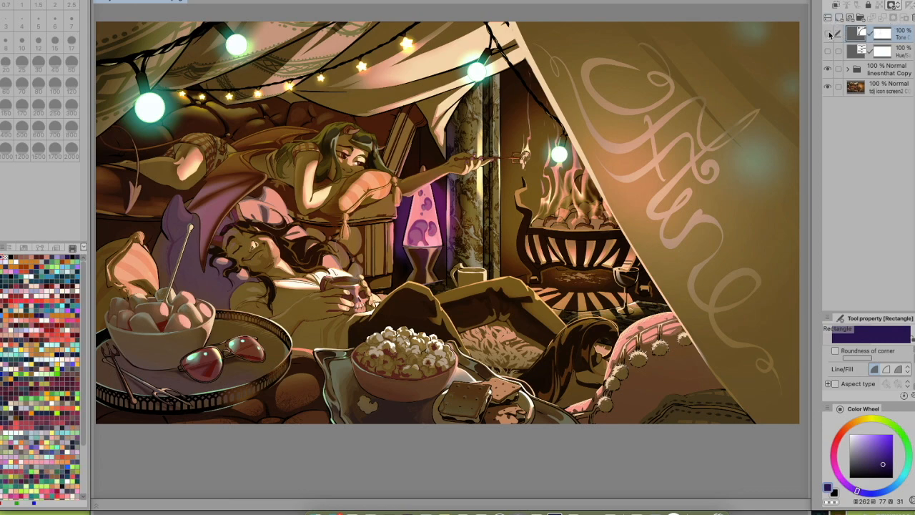
click(829, 34)
click(828, 34)
double_click(829, 52)
click(829, 51)
click(828, 34)
click(827, 34)
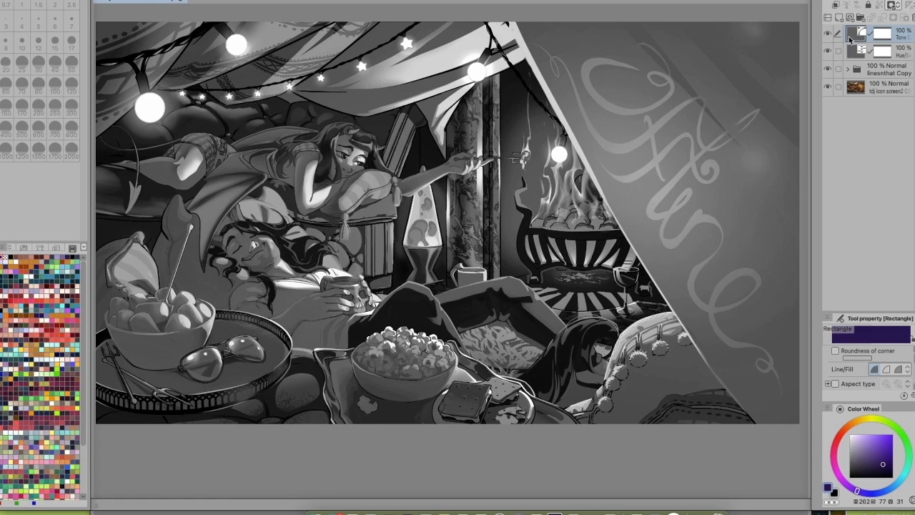
Reopen the Tone Curve layer's settings, slightly lower the RGB curve's shadow point, and apply the change
double_click(852, 36)
click(753, 312)
drag(754, 312, 759, 319)
click(890, 193)
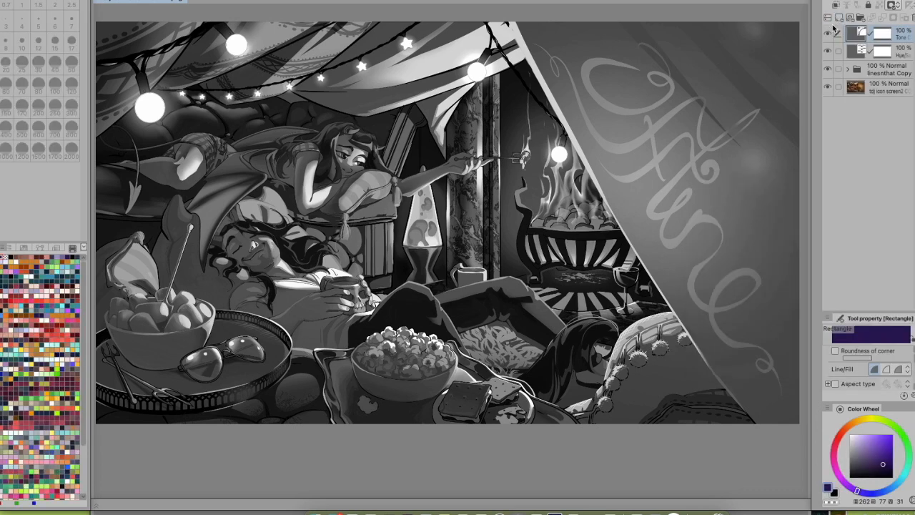
Hide the Tone Curve layer and review the Hue/Saturation/Luminosity layer's settings
click(827, 34)
double_click(853, 53)
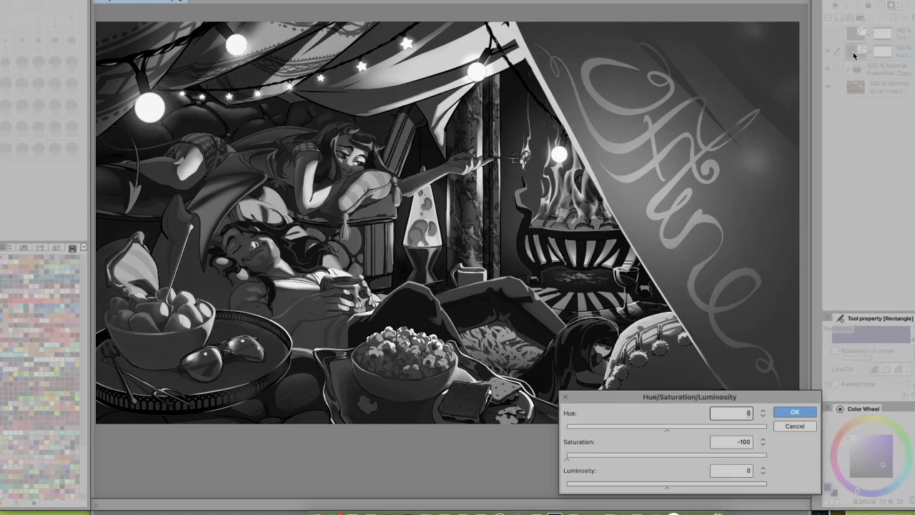
mouse_move(693, 398)
mouse_down()
mouse_move(693, 384)
mouse_move(689, 394)
mouse_up()
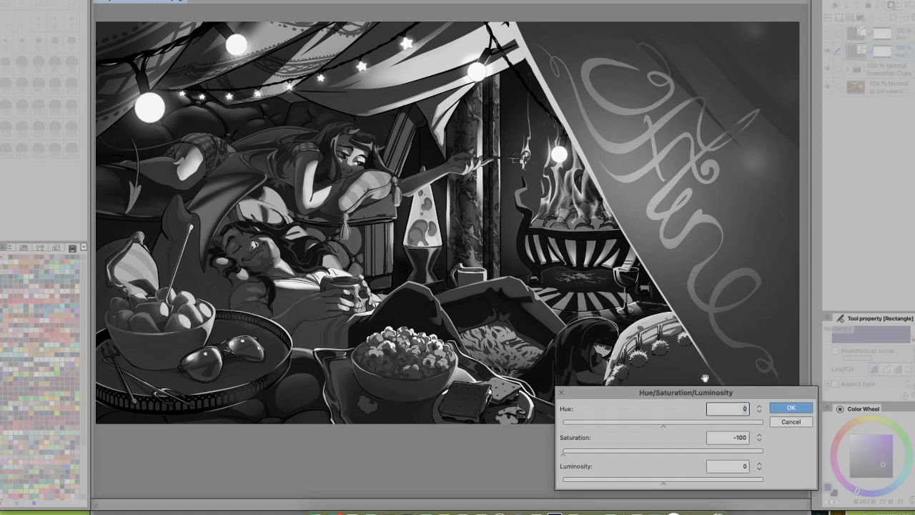
click(789, 407)
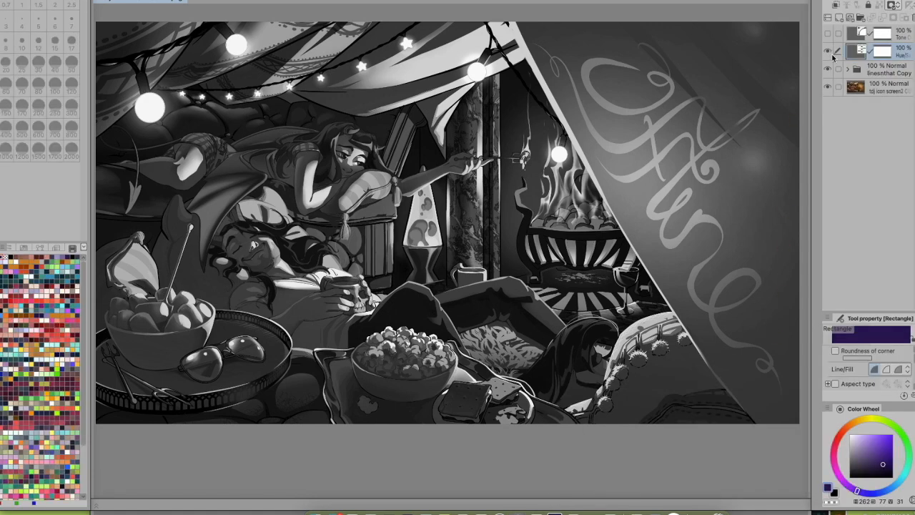
Toggle the Hue/Saturation/Luminosity layer's visibility to compare the colour and greyscale versions of the illustration
click(828, 51)
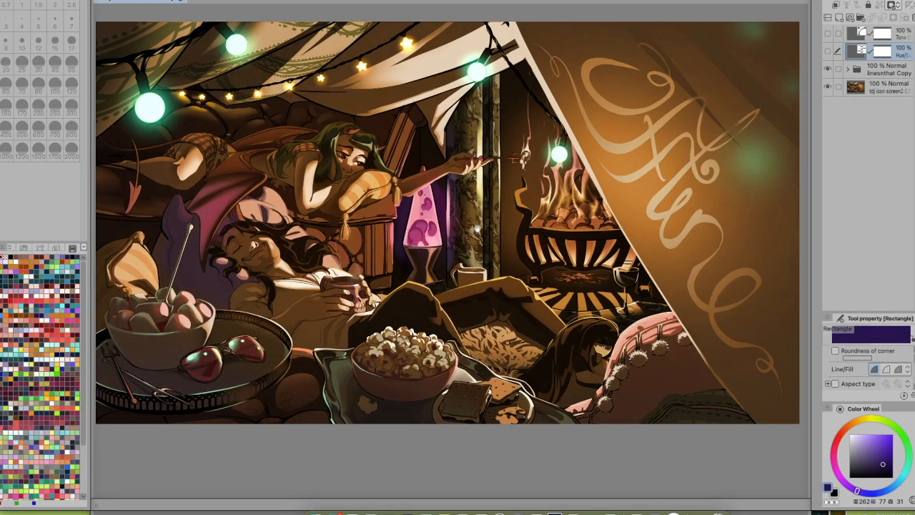
click(827, 52)
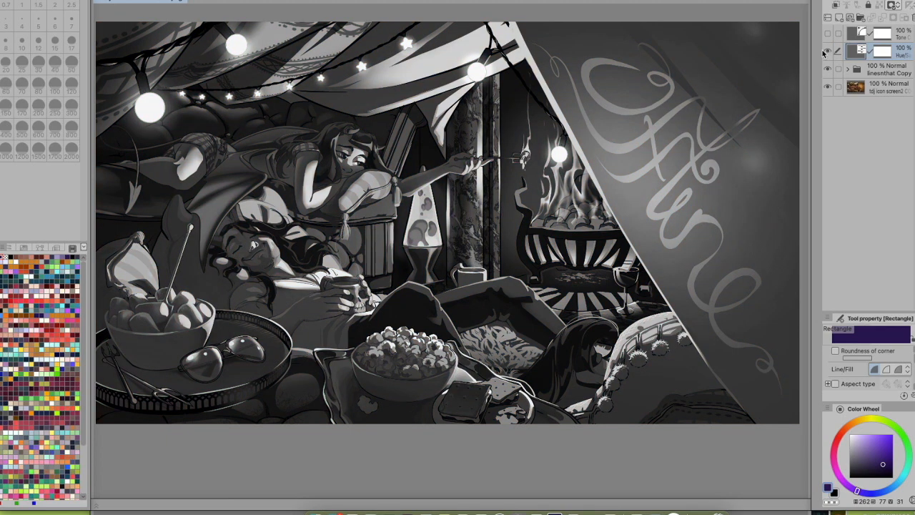
click(829, 53)
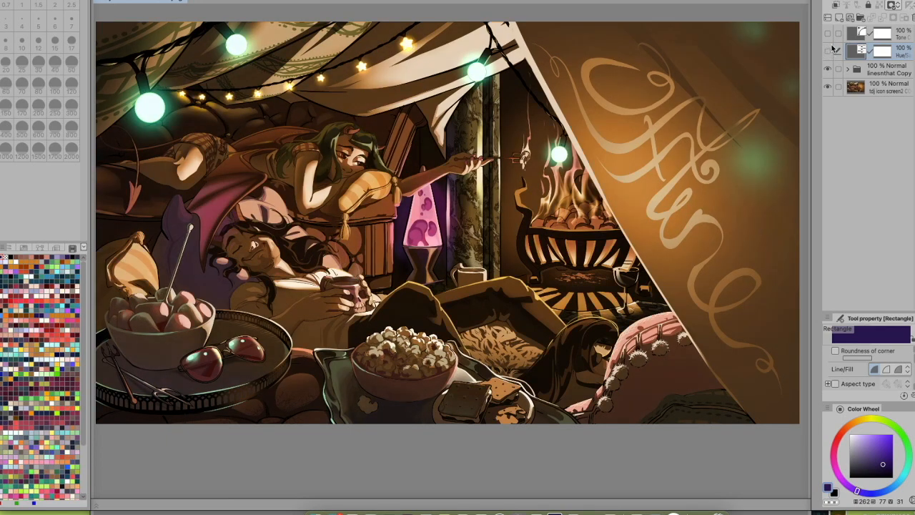
click(829, 51)
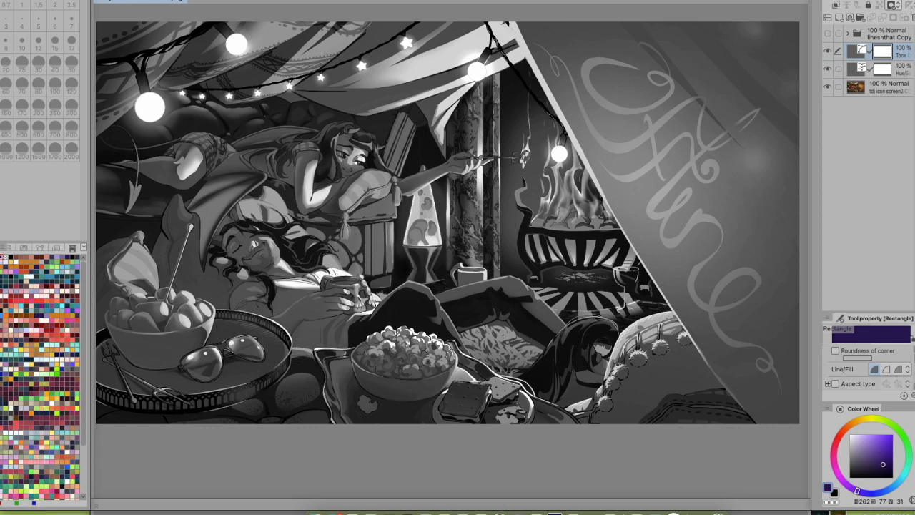
Add a second Tone Curve correction layer above the existing one, keeping its settings clear of the artwork
click(203, 0)
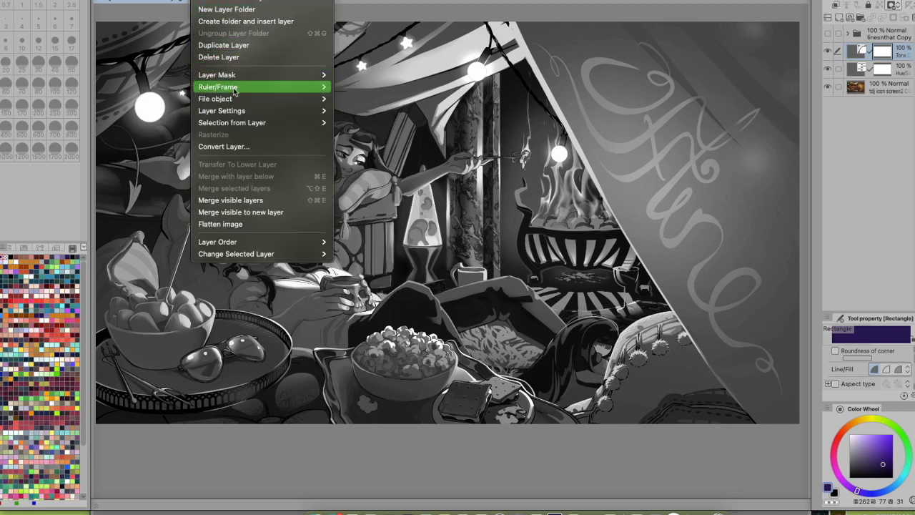
mouse_move(236, 102)
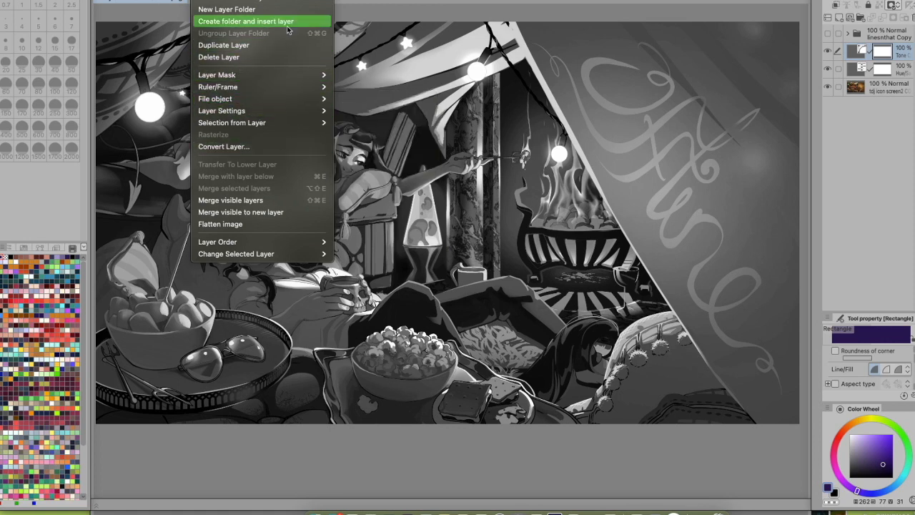
mouse_move(290, 2)
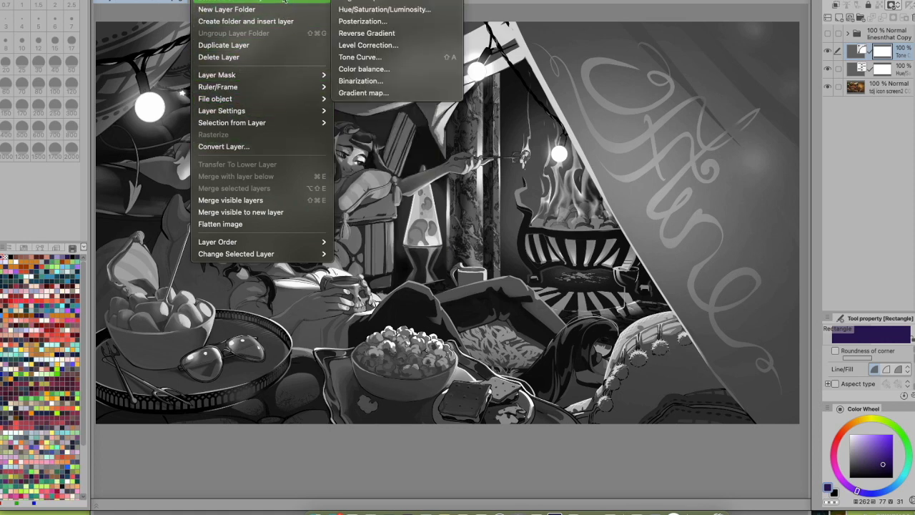
click(413, 56)
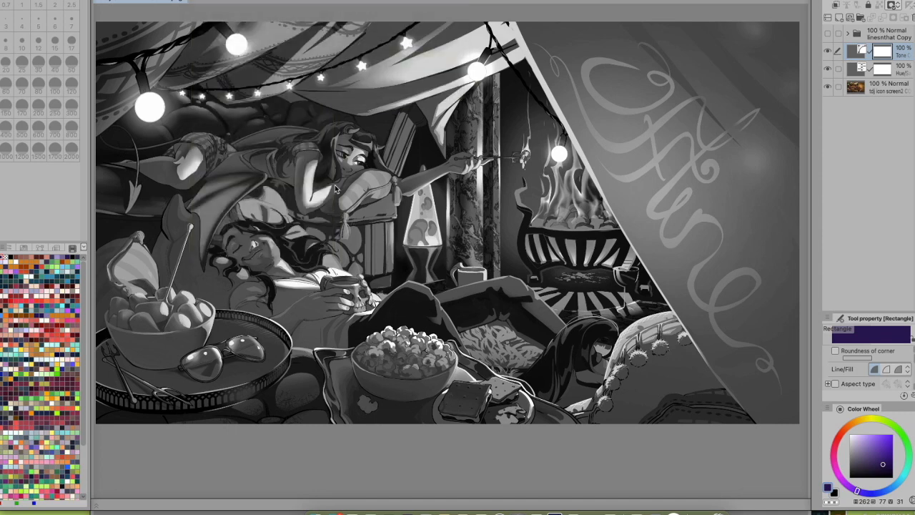
drag(828, 180, 739, 236)
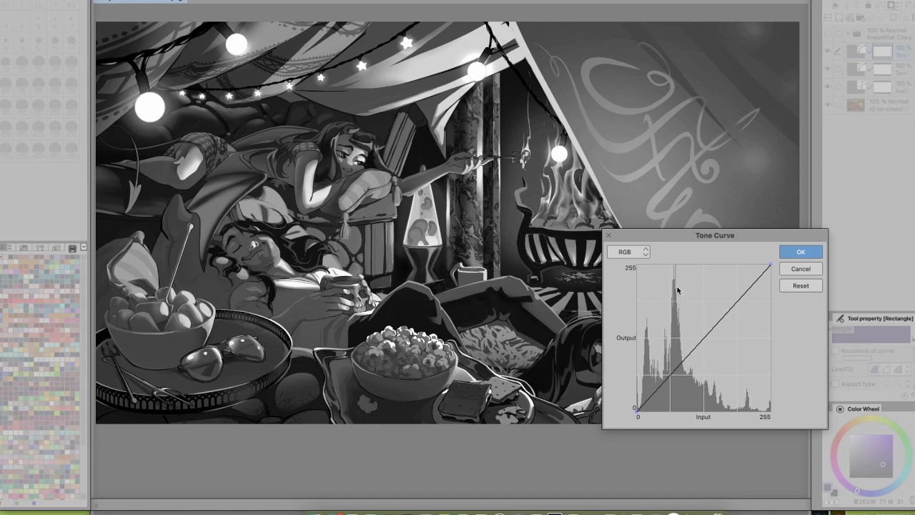
Look through the new tone curve's Red, Green and Blue channels and return to RGB
click(646, 251)
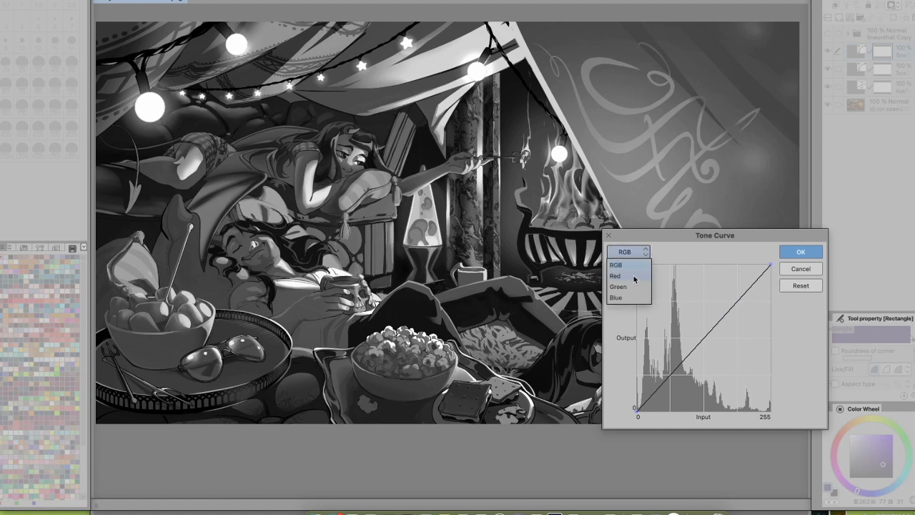
click(629, 277)
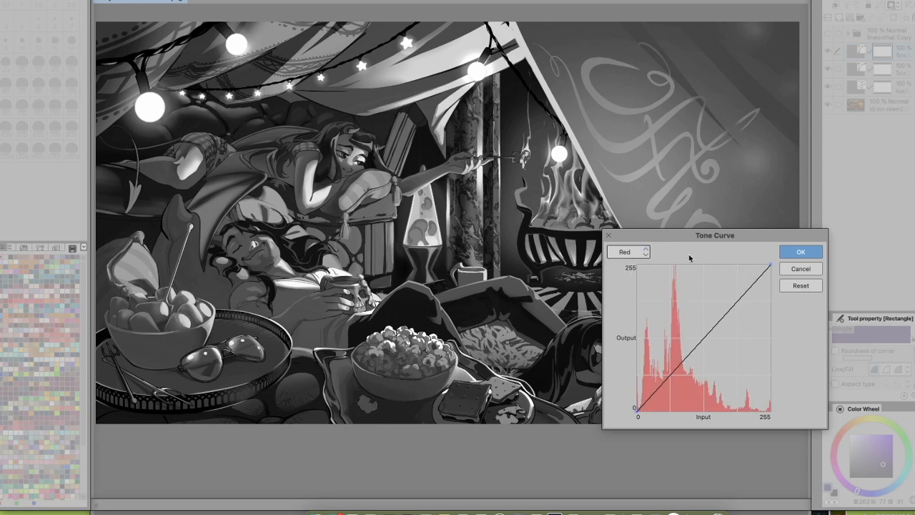
click(638, 254)
click(639, 287)
click(644, 252)
click(636, 298)
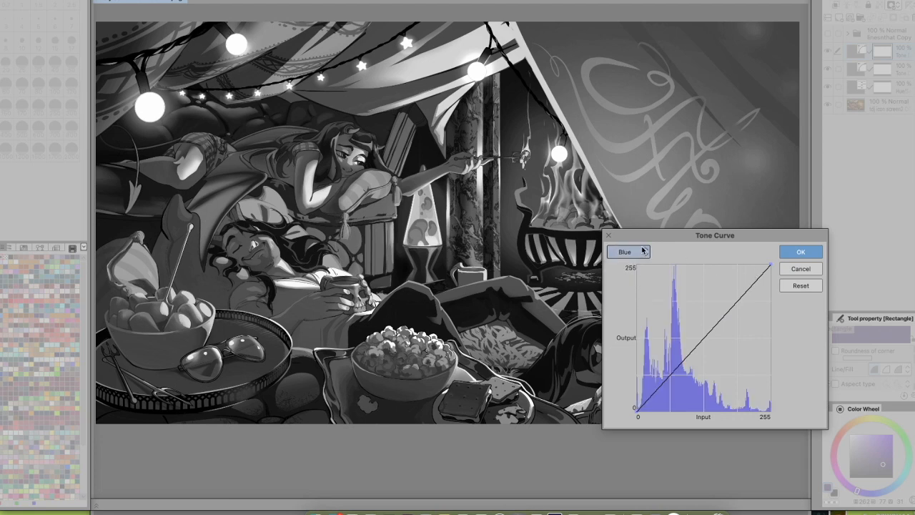
click(642, 250)
click(635, 265)
Reshape the Red channel's curve, slightly lifting the shadows and pulling down the midtones and highlights
click(638, 252)
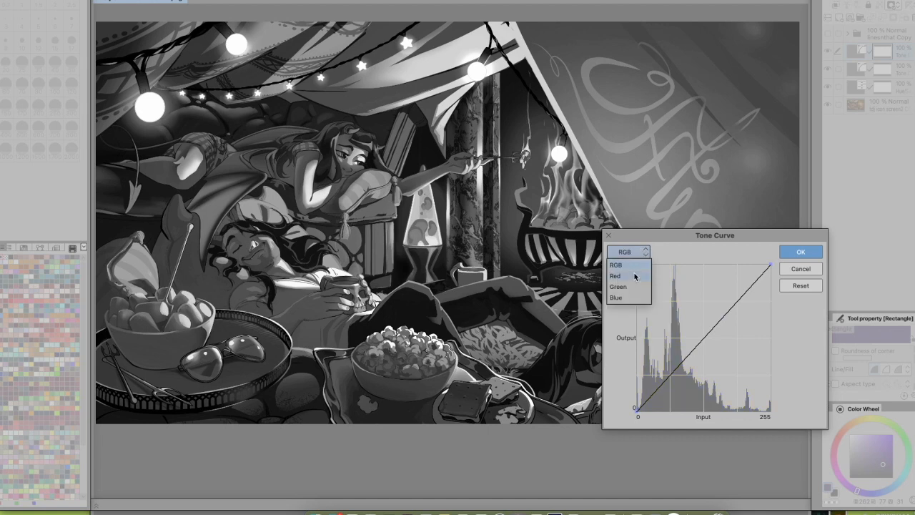
click(635, 276)
click(643, 252)
click(644, 251)
click(645, 254)
click(645, 251)
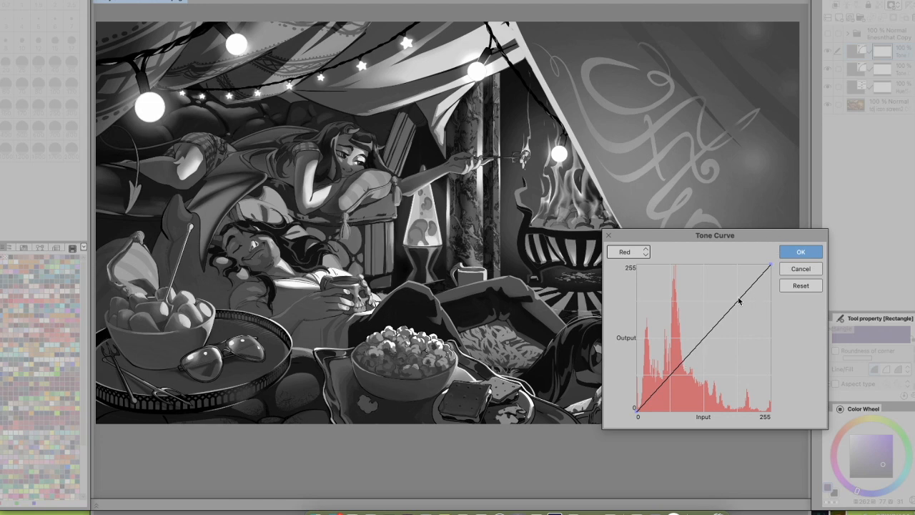
click(707, 334)
drag(670, 375, 661, 377)
drag(739, 298, 711, 350)
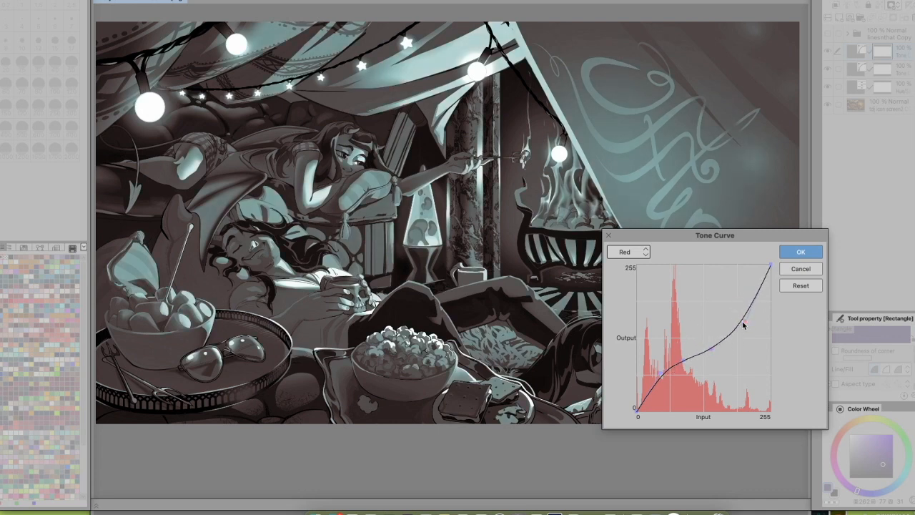
drag(713, 351, 740, 316)
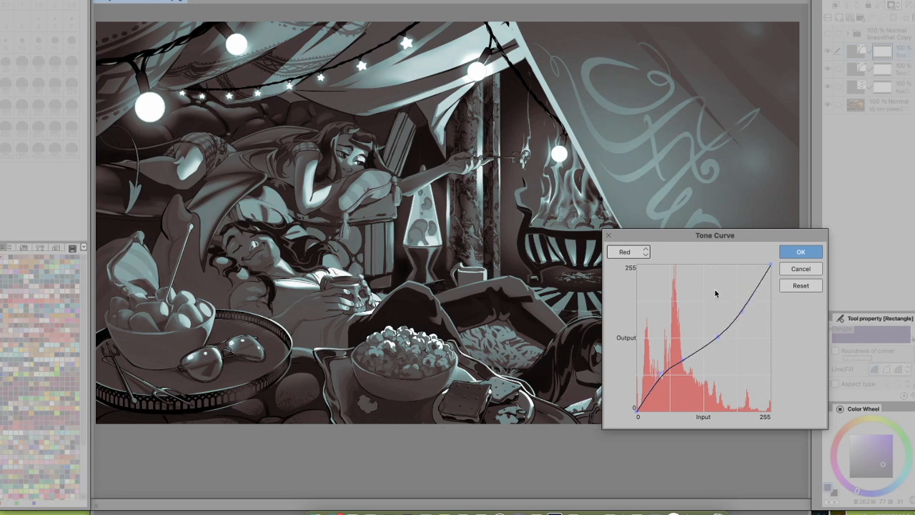
Raise the Red curve's black point to tint the darkest areas red, and slightly lift its upper-midtone point
drag(638, 411, 660, 367)
drag(638, 396, 638, 392)
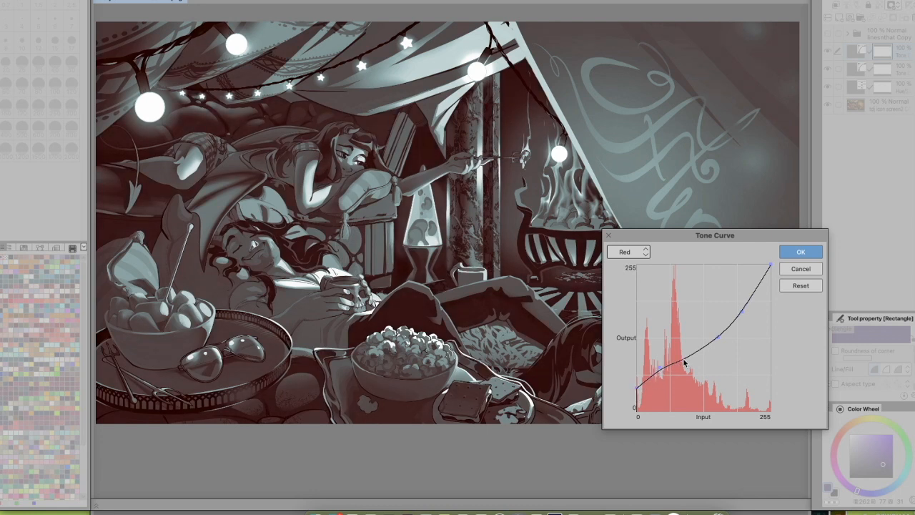
drag(647, 381, 640, 394)
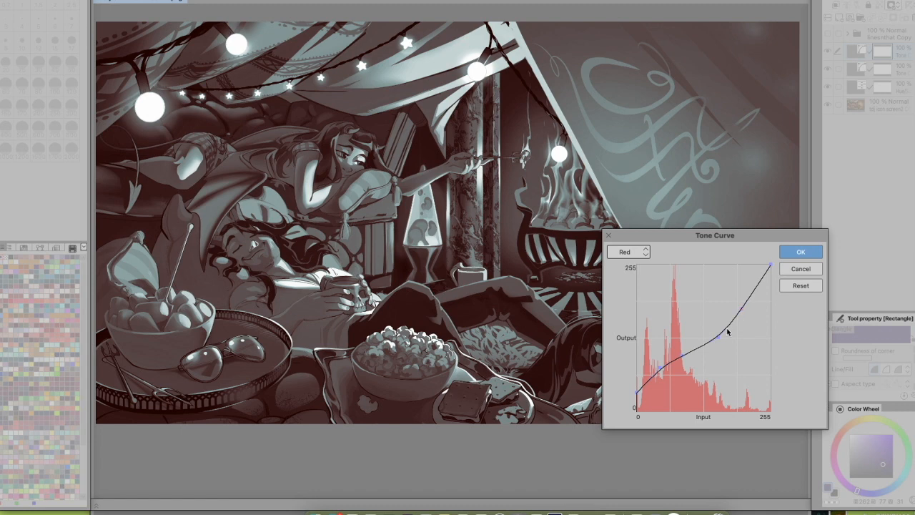
drag(741, 316, 740, 305)
Shape the Blue channel's curve with raised highlights and lowered shadows, keeping more of the canvas in view
drag(676, 237, 716, 236)
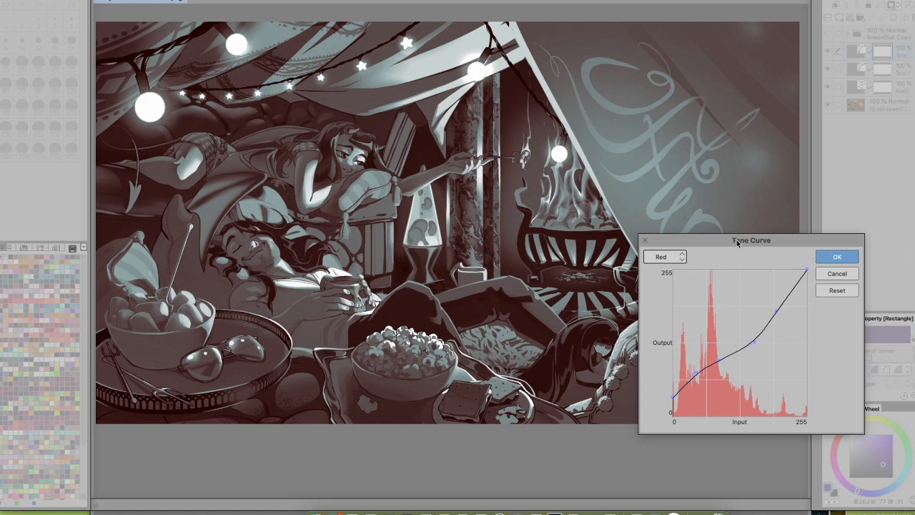
drag(738, 244, 724, 242)
click(671, 254)
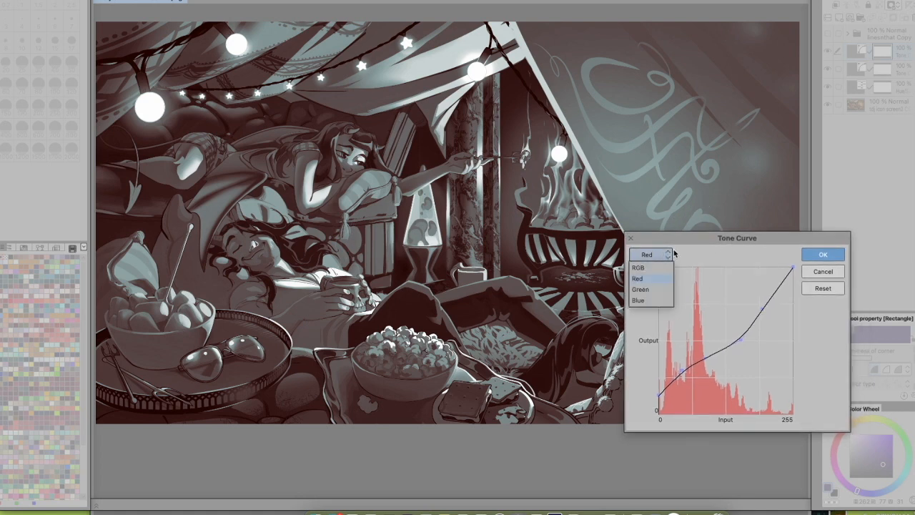
click(649, 300)
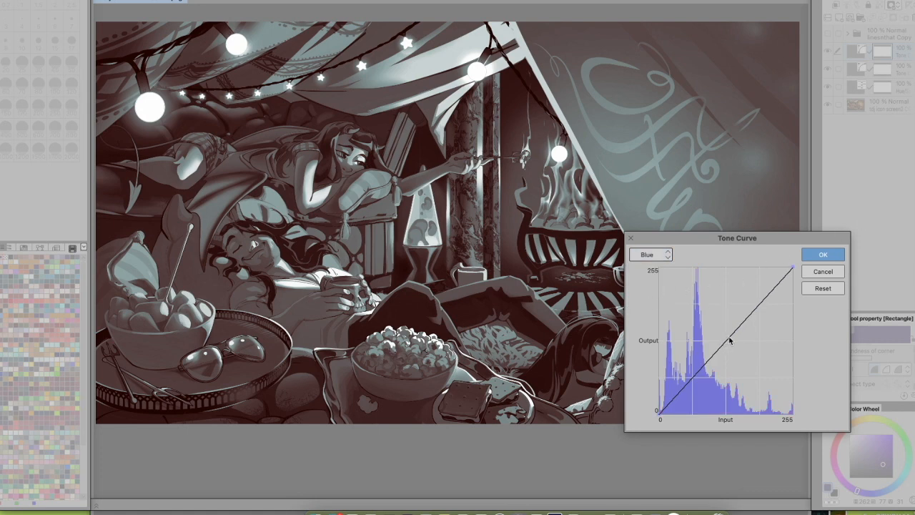
click(761, 303)
drag(761, 305, 753, 278)
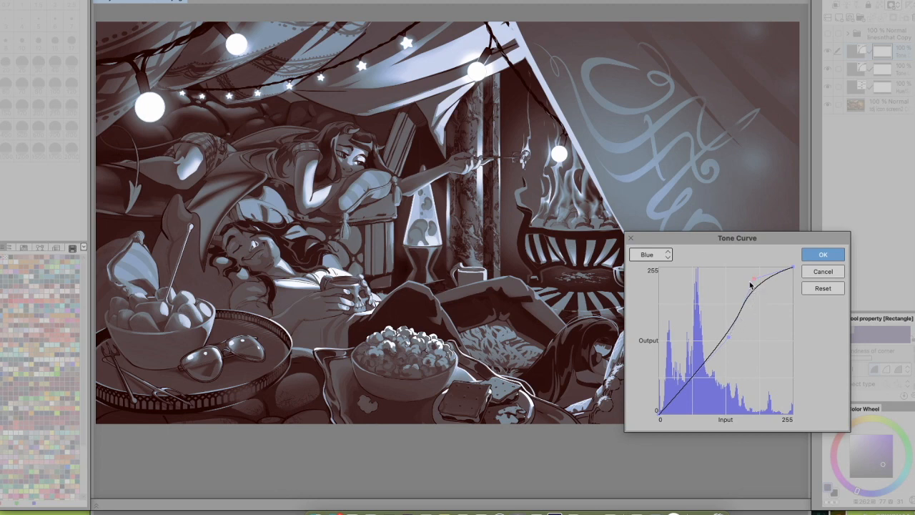
drag(756, 281, 748, 280)
drag(730, 335, 724, 335)
drag(749, 285, 751, 289)
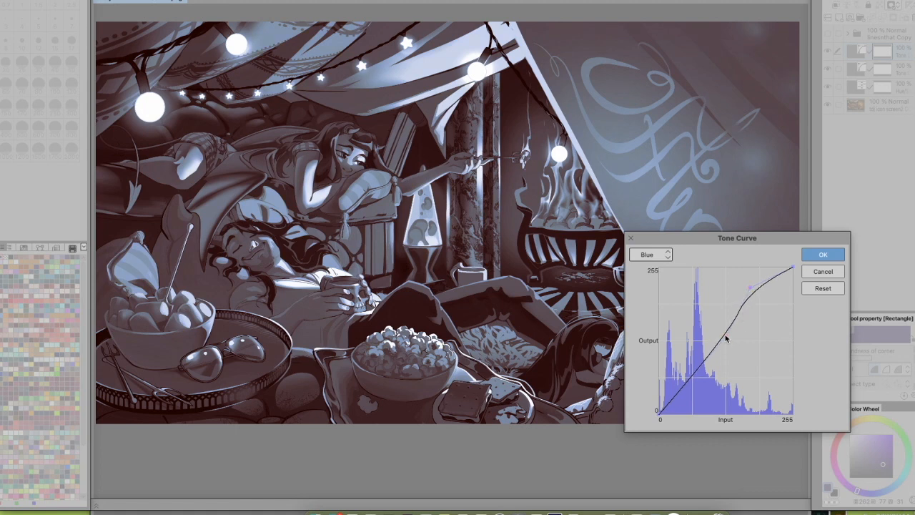
mouse_move(702, 365)
mouse_down()
mouse_move(711, 387)
mouse_move(702, 378)
mouse_up()
Shape the Green channel's curve by anchoring its midpoint and raising the highlights with several points
click(658, 255)
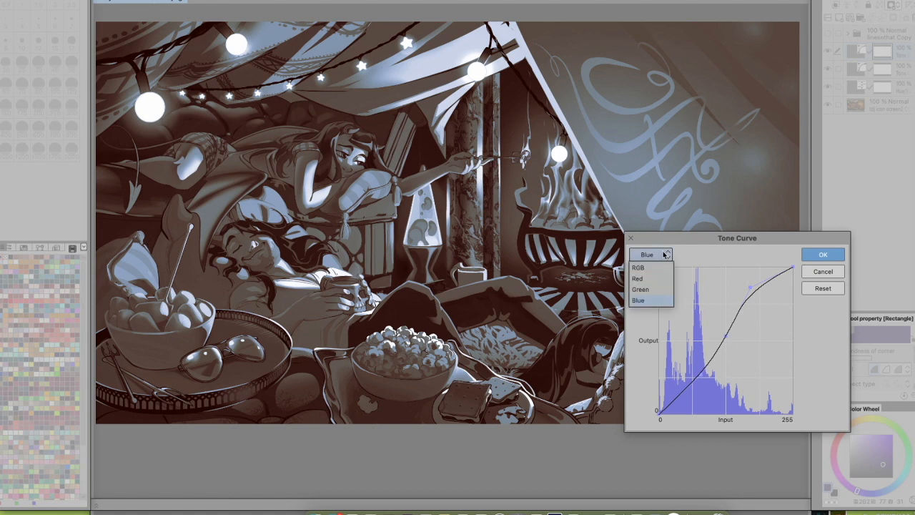
click(653, 290)
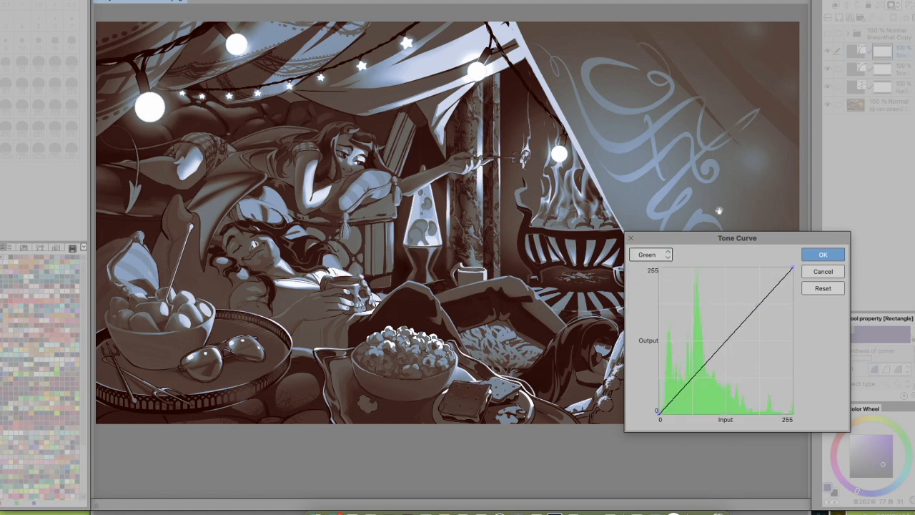
click(727, 338)
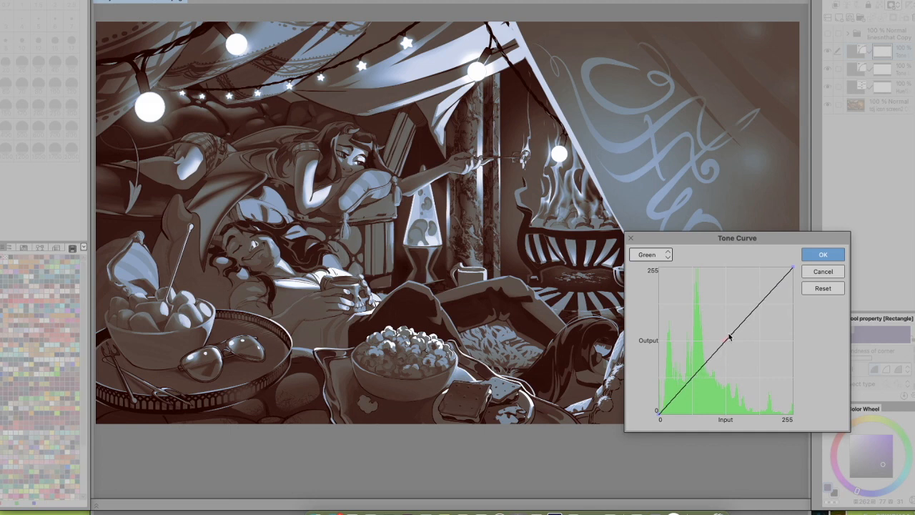
click(759, 303)
drag(758, 303, 749, 298)
drag(787, 270, 767, 283)
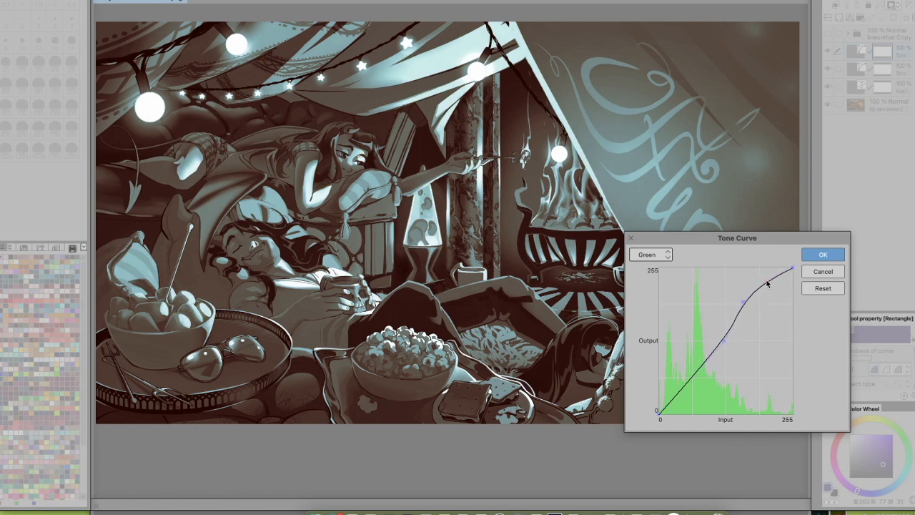
drag(744, 303, 742, 305)
click(726, 341)
drag(744, 303, 743, 302)
mouse_move(792, 271)
mouse_down()
mouse_move(793, 286)
mouse_move(794, 269)
mouse_up()
drag(744, 302, 768, 278)
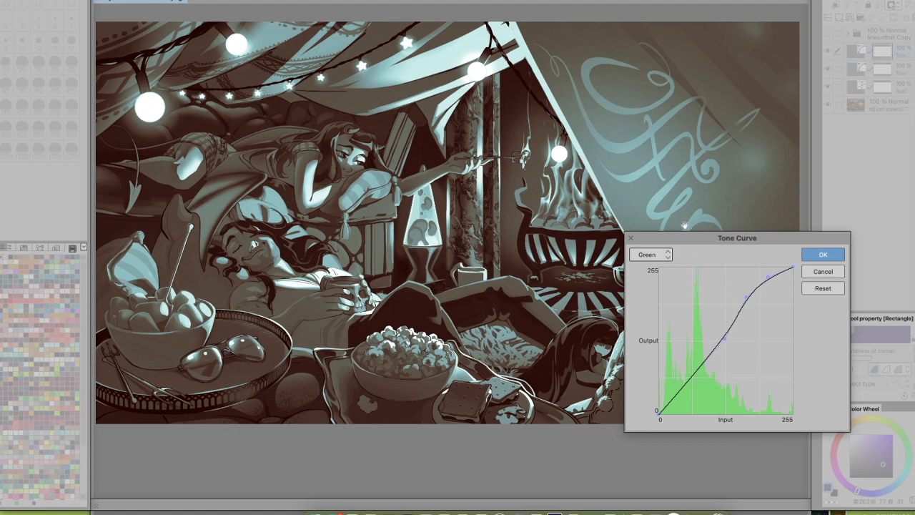
click(747, 297)
Return to the Red channel and lower its highlights and white point to push the light areas towards cyan
click(666, 254)
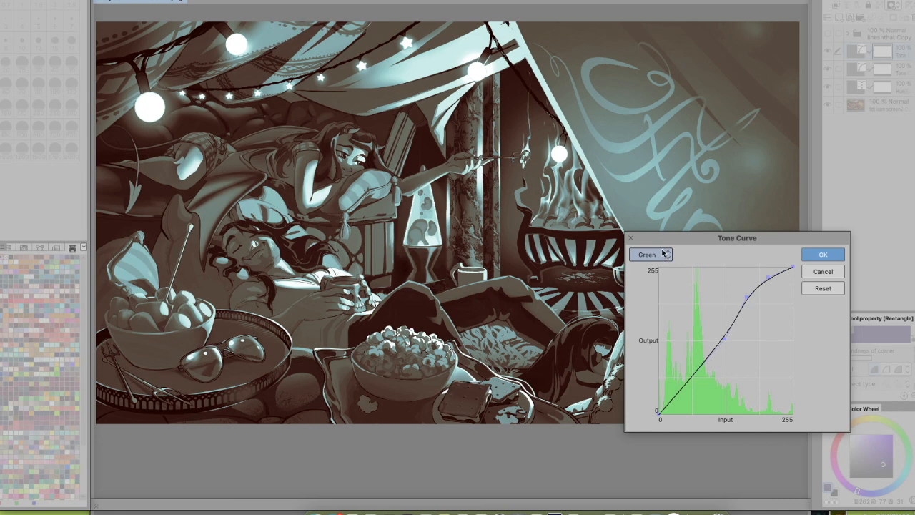
click(659, 256)
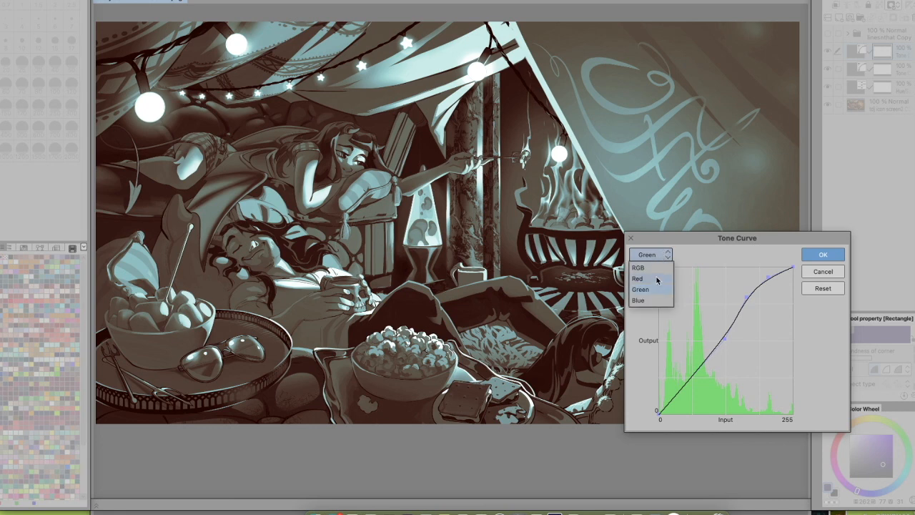
click(660, 279)
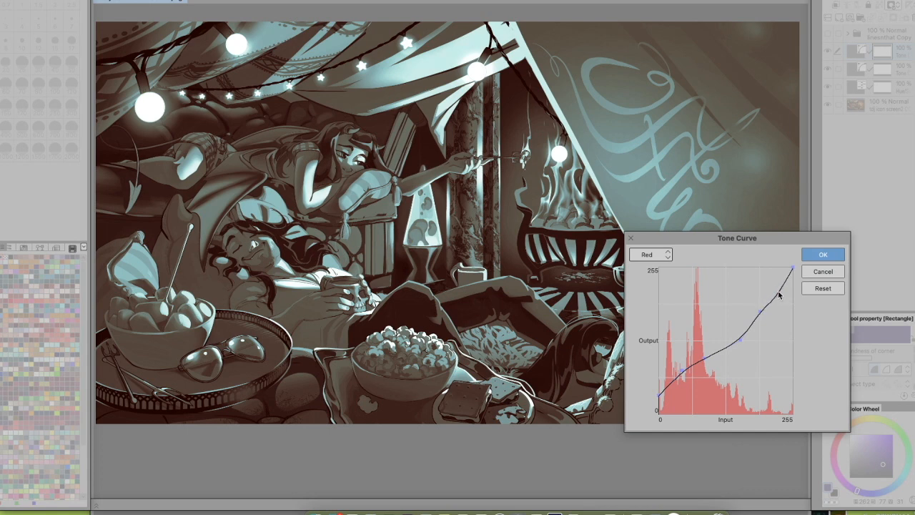
drag(760, 311, 769, 310)
drag(790, 277, 766, 338)
drag(782, 307, 786, 307)
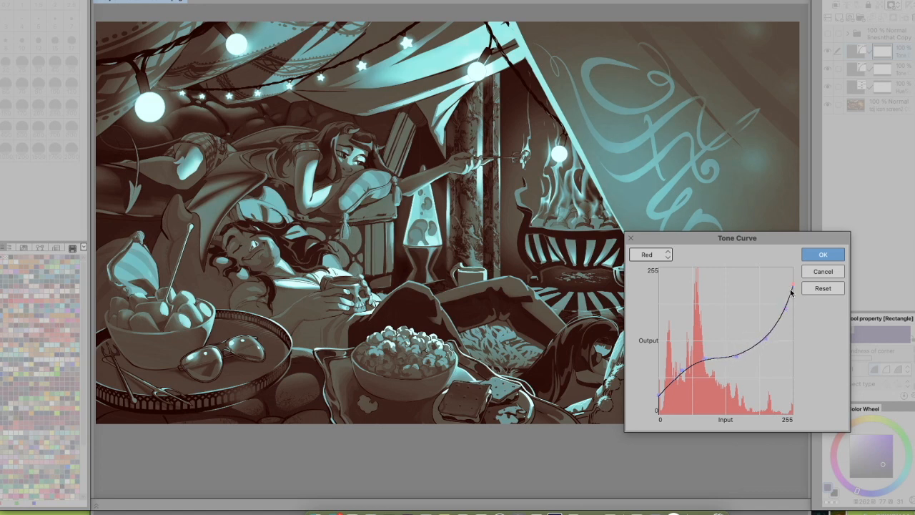
Lower the Blue curve's white point, fine-tune its highlight point, and pull down its shadows
click(649, 255)
click(659, 300)
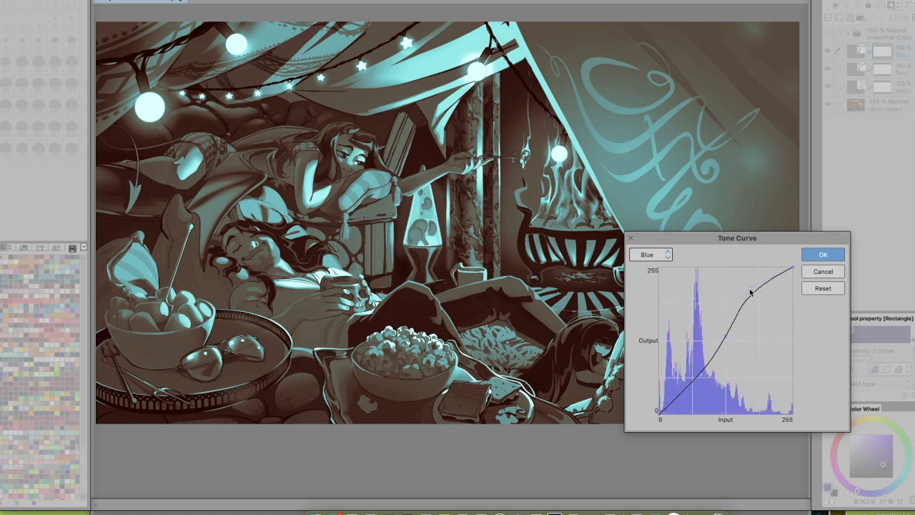
drag(752, 292, 757, 295)
drag(792, 270, 791, 286)
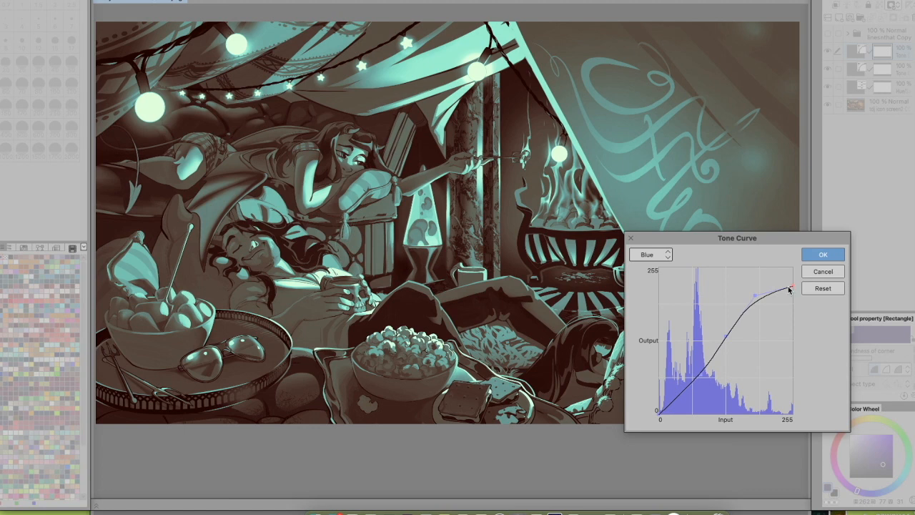
drag(759, 299, 758, 297)
drag(684, 392, 690, 398)
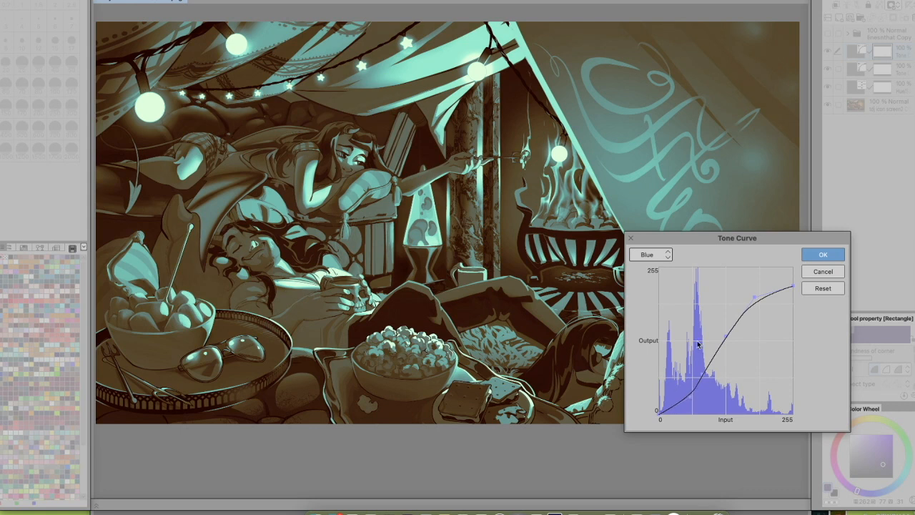
Slightly lower the Green curve's shadows and switch back to the Red channel
click(665, 253)
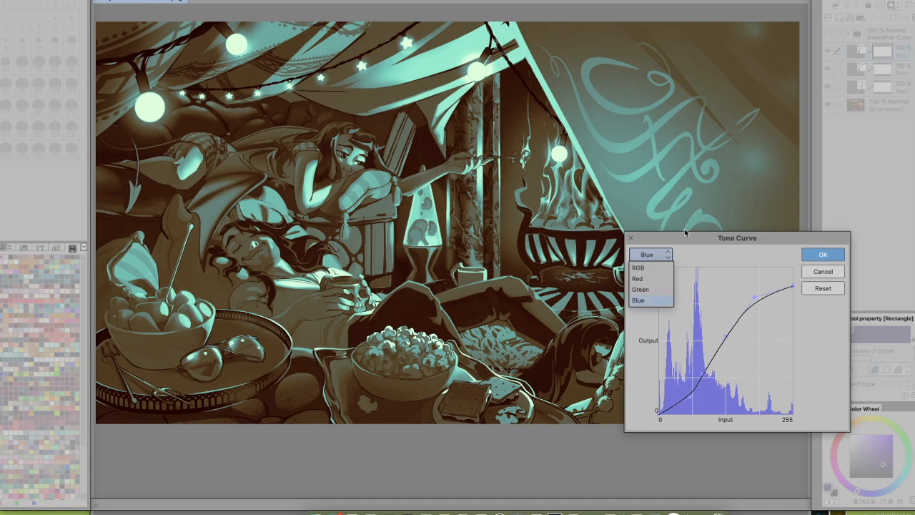
click(655, 289)
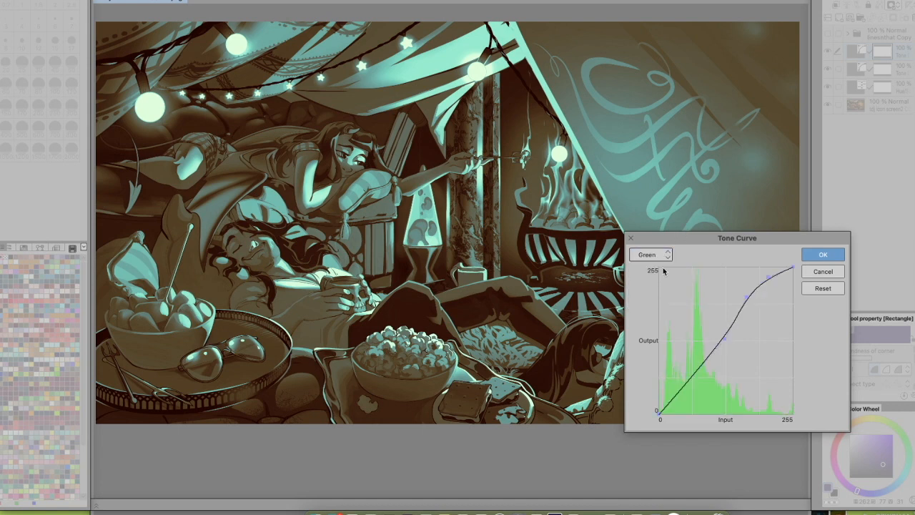
mouse_move(688, 387)
mouse_down()
mouse_move(701, 372)
mouse_move(691, 386)
mouse_up()
click(650, 254)
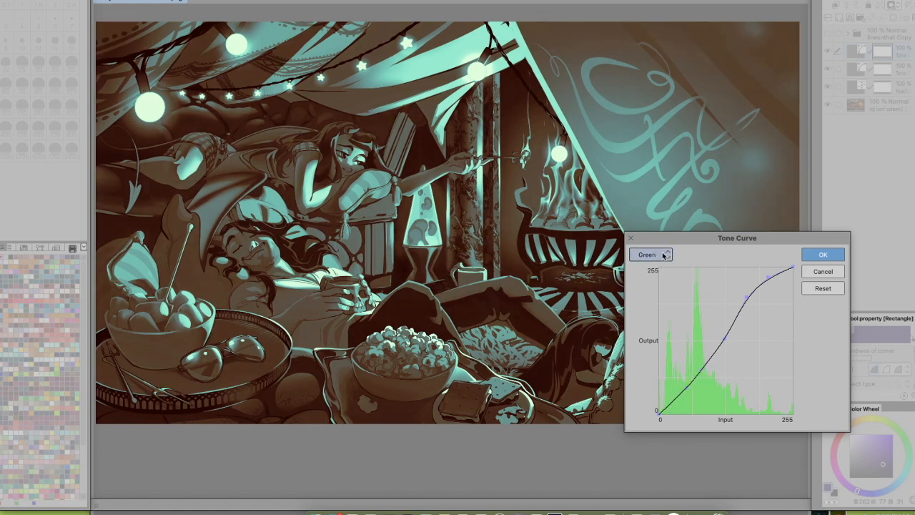
click(638, 278)
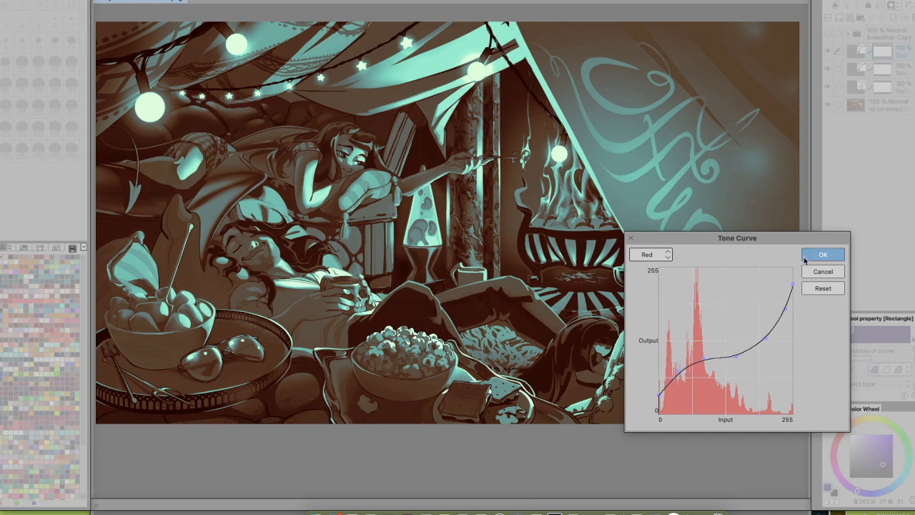
Slightly lower the Green curve's white point and brightest highlight point, and apply the tone curve
click(668, 255)
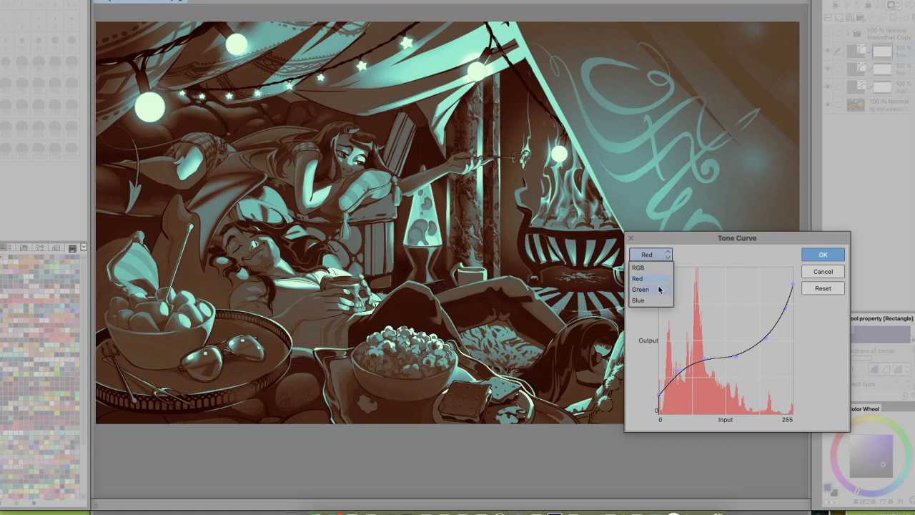
click(659, 289)
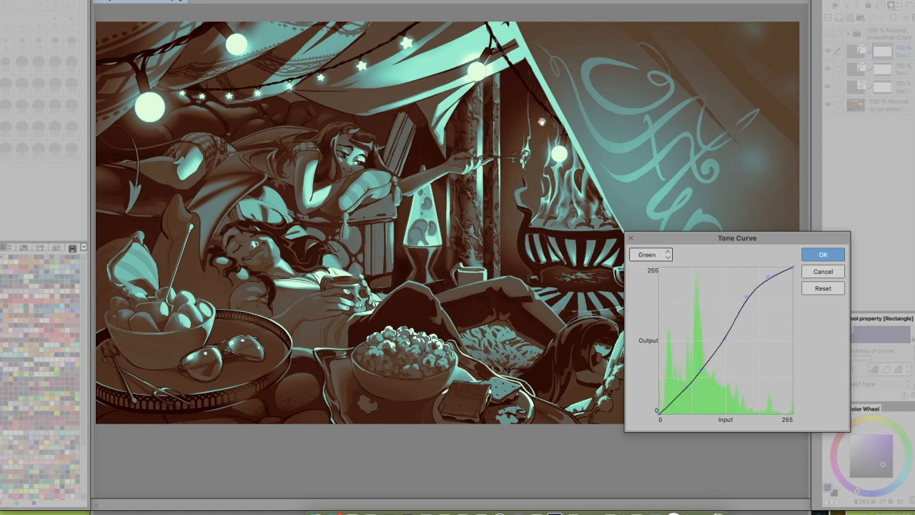
drag(794, 268, 773, 283)
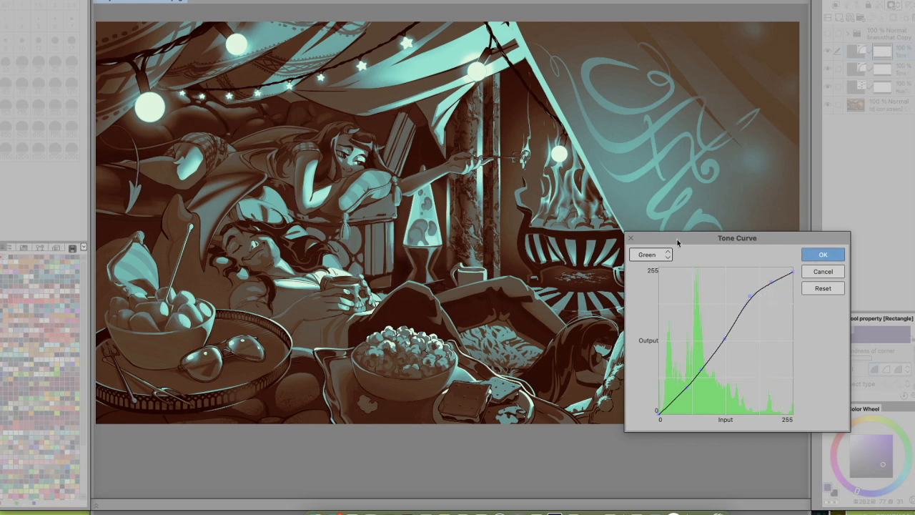
click(668, 255)
click(821, 256)
Toggle the tinting tone curve layer's visibility to compare the image with and without the tint
click(828, 50)
click(827, 50)
click(828, 50)
click(827, 50)
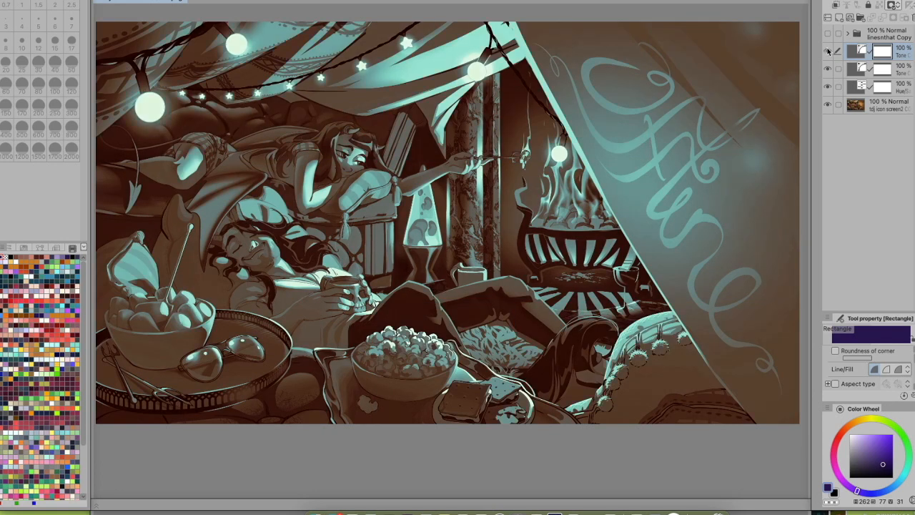
Reopen the tinting tone curve layer and review its Red and Green channel curves
double_click(861, 52)
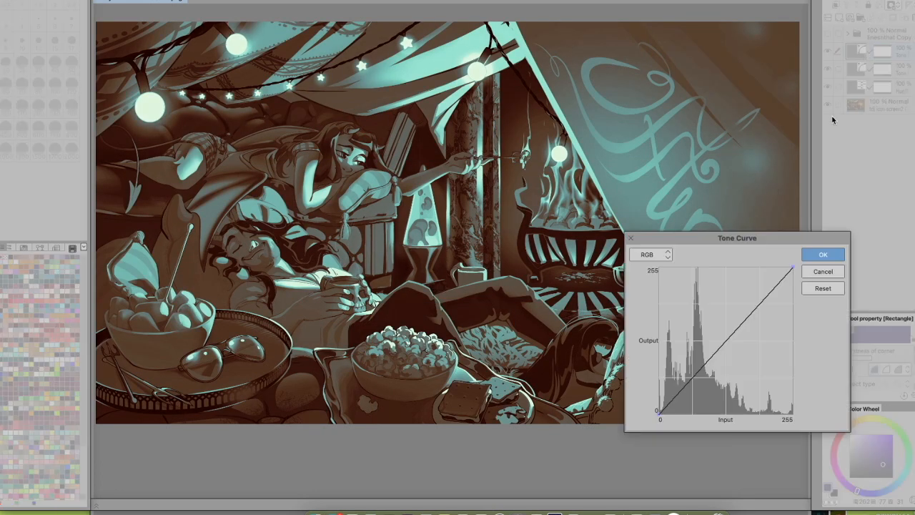
click(663, 257)
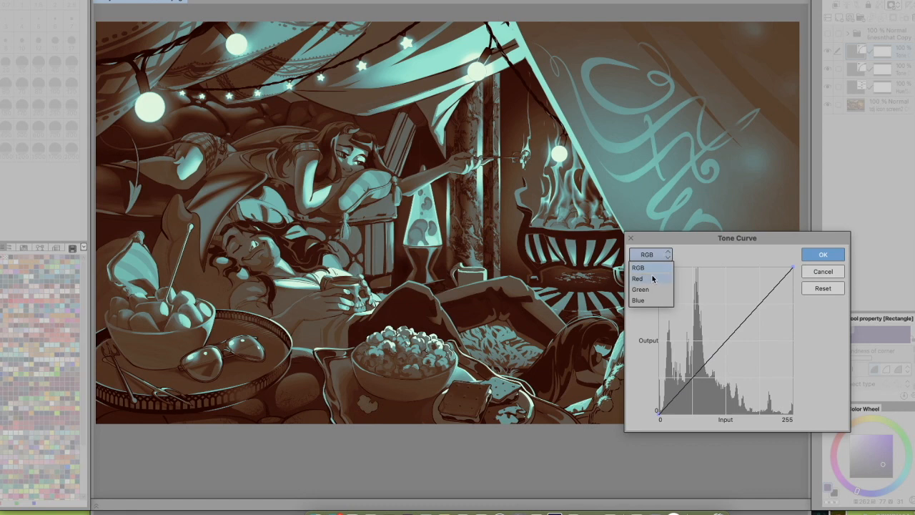
click(655, 278)
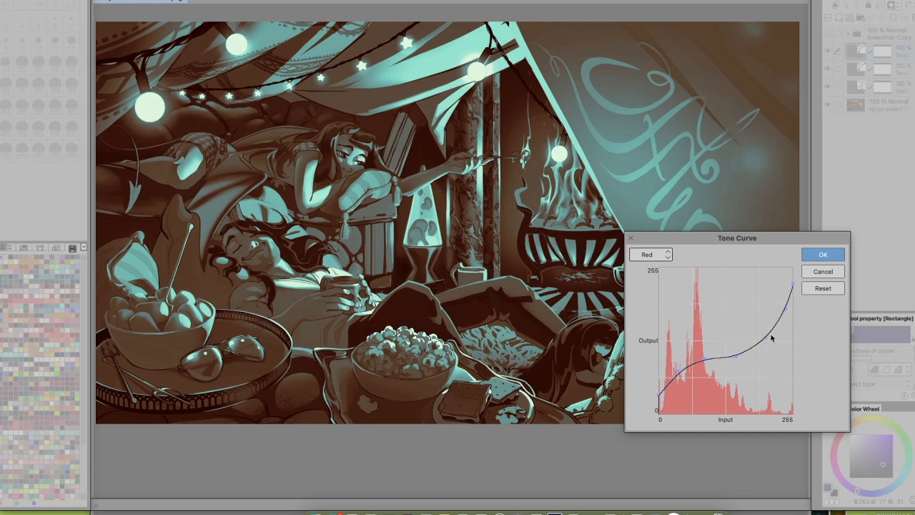
click(667, 256)
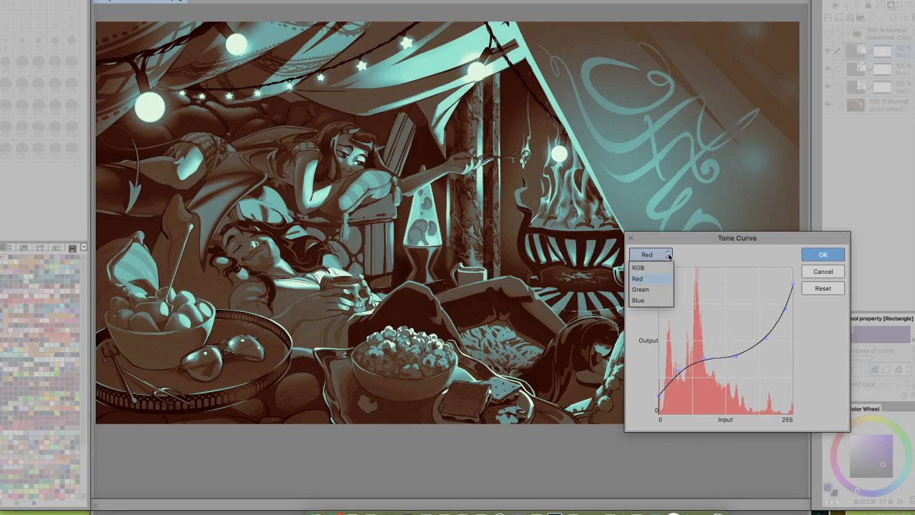
click(656, 288)
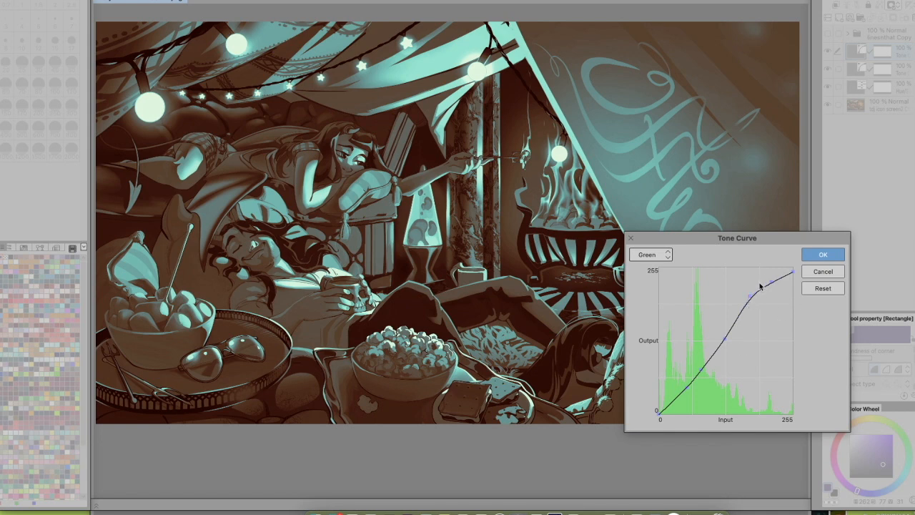
Slightly raise the Blue curve's shadow point and apply the tone curve
click(652, 254)
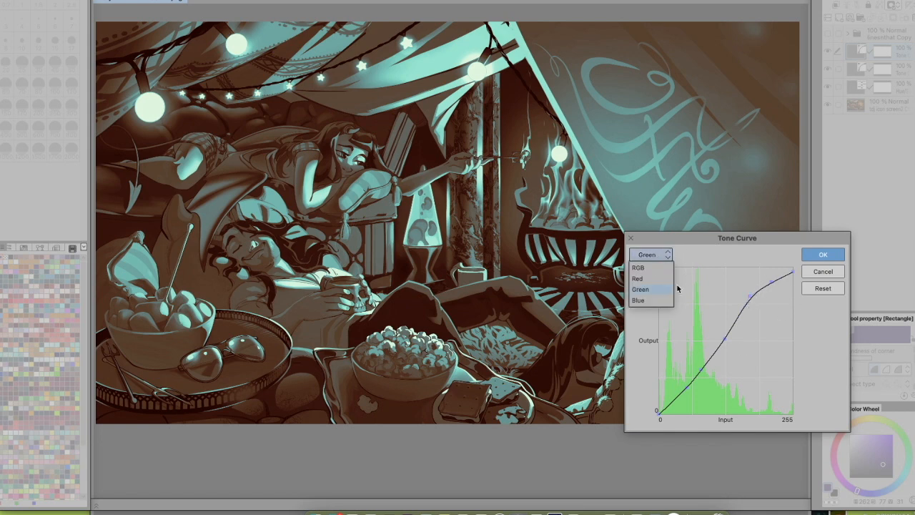
click(654, 301)
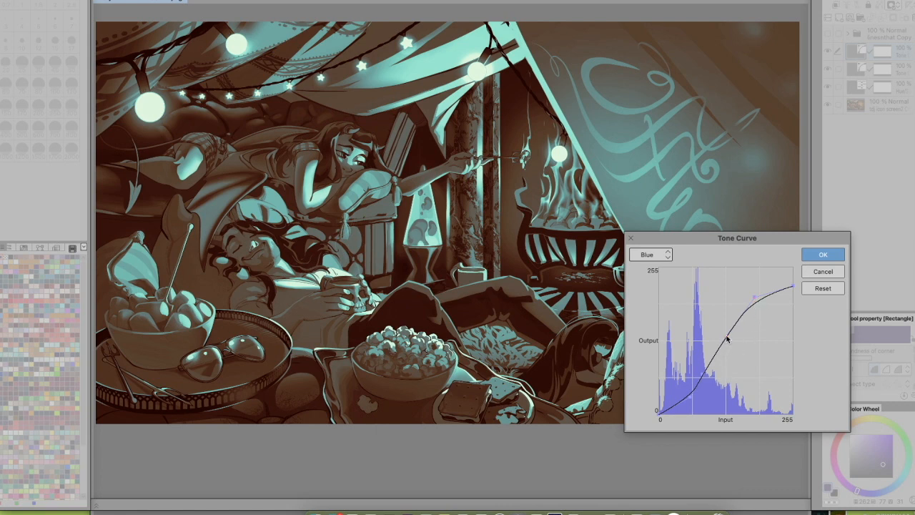
mouse_move(691, 401)
mouse_down()
mouse_move(678, 391)
mouse_move(689, 398)
mouse_up()
click(823, 254)
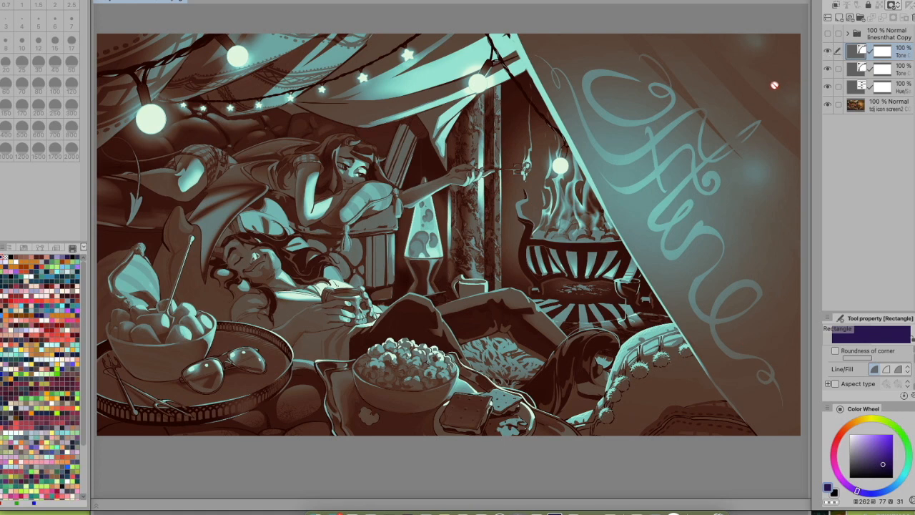
Switch the tinting tone curve layer on and off repeatedly to compare the tinted and greyscale versions
click(829, 51)
click(828, 52)
click(828, 51)
click(828, 52)
click(827, 50)
click(827, 52)
click(828, 51)
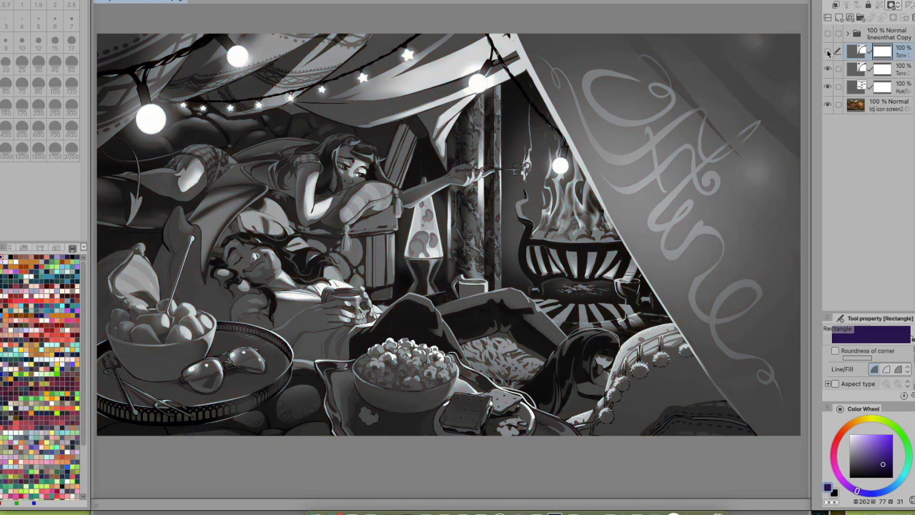
Try adding a default tone curve layer above the value-adjusting tone curve, and undo it
click(856, 74)
double_click(853, 75)
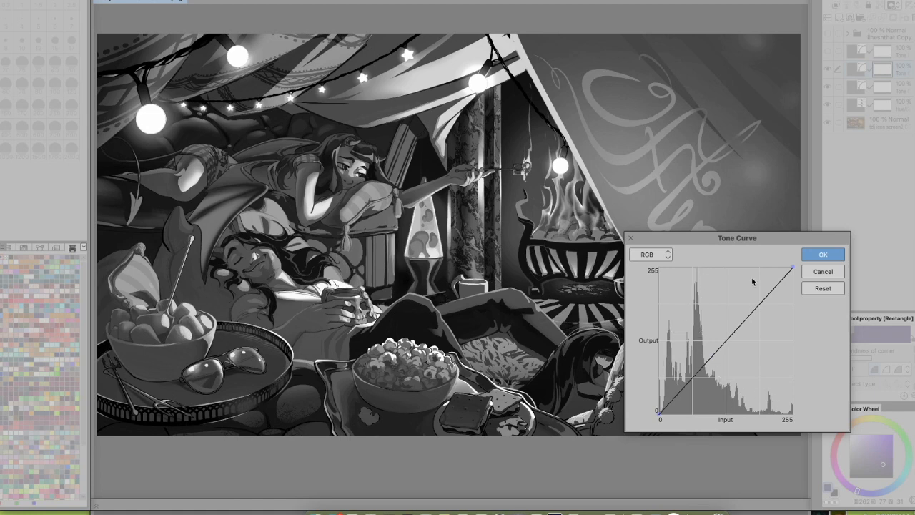
click(823, 254)
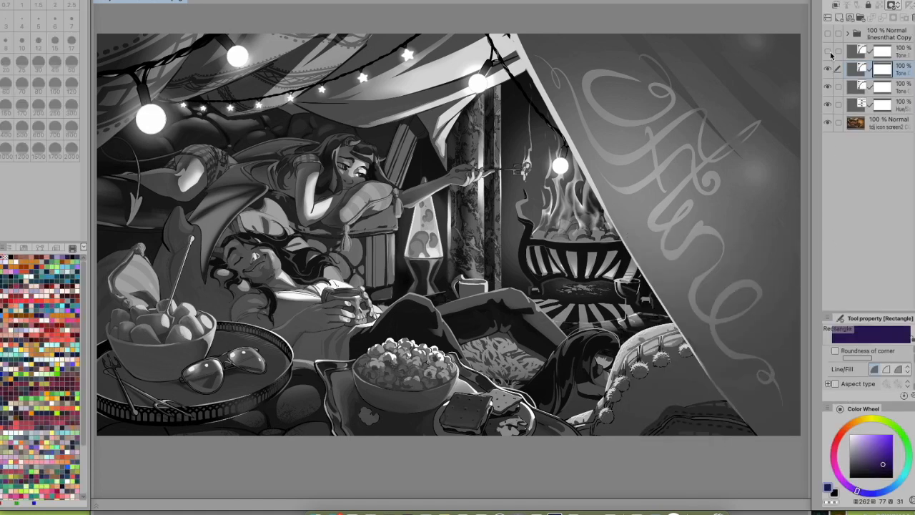
key(ctrl+z)
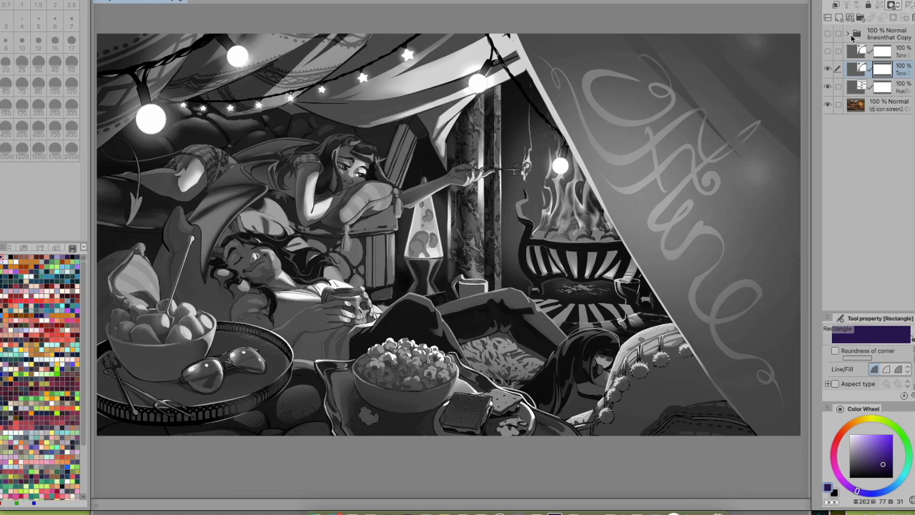
Try adding further default tone curve correction layers at different positions in the correction layer stack
click(902, 51)
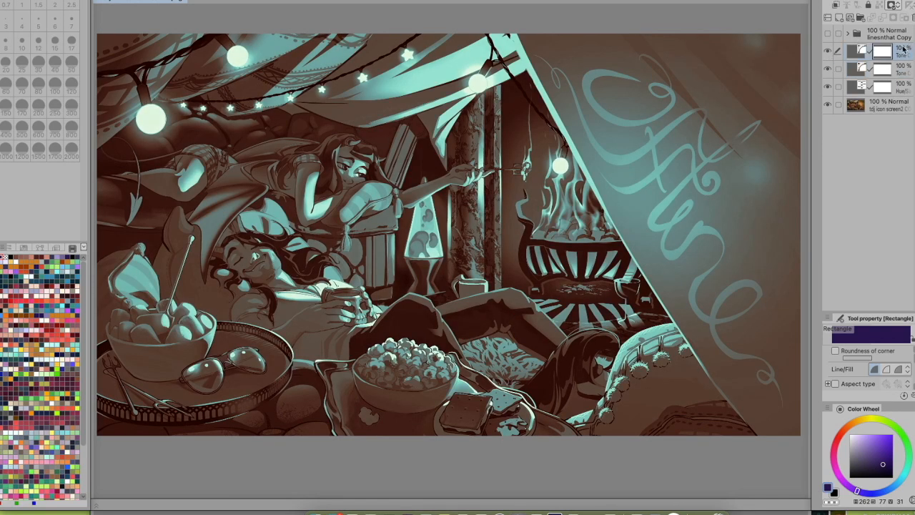
key(ctrl+m)
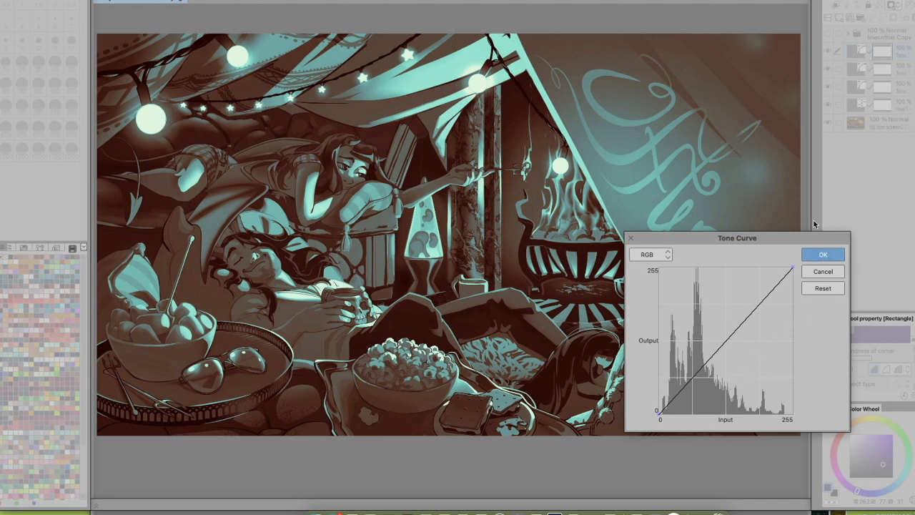
drag(787, 240, 775, 234)
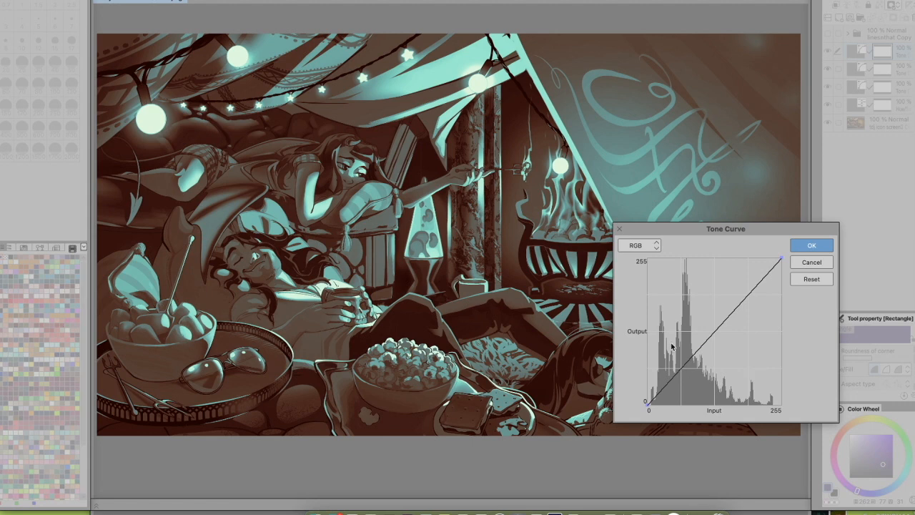
click(813, 246)
click(849, 86)
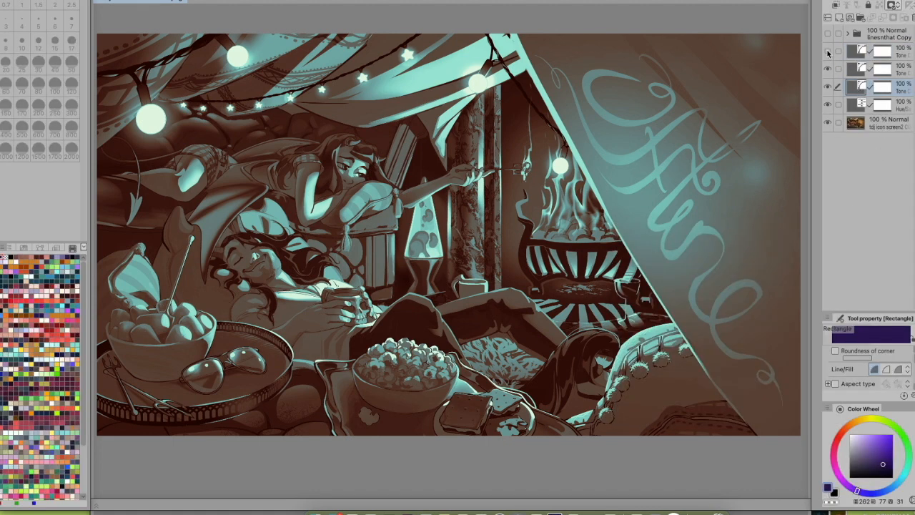
double_click(868, 70)
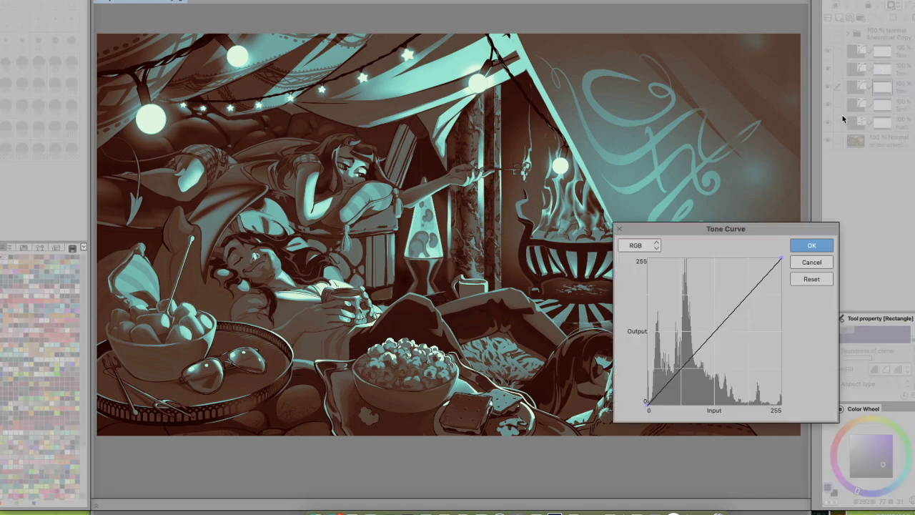
click(801, 246)
double_click(852, 55)
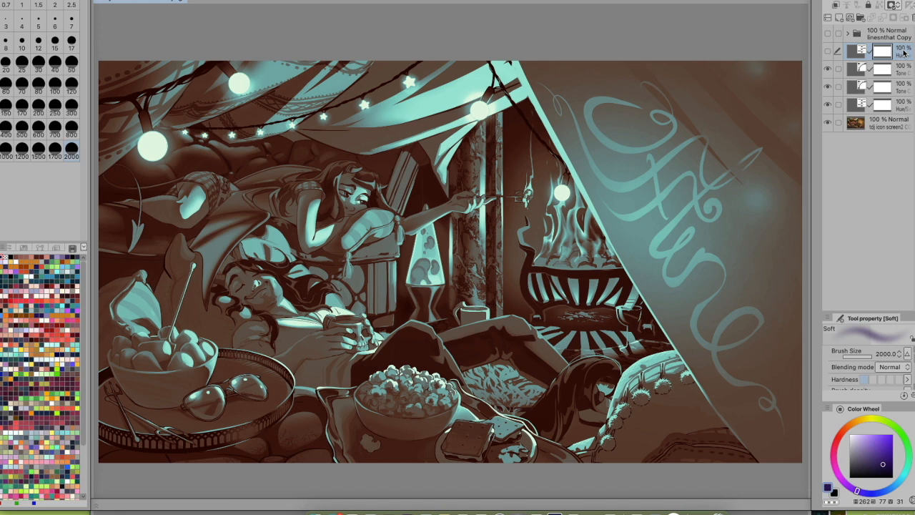
Toggle the top hue/saturation layer and the tinting tone curve beneath it to compare their effects
click(829, 50)
click(829, 50)
click(829, 68)
click(828, 68)
click(828, 69)
click(828, 68)
click(828, 69)
click(828, 69)
Show the top hue/saturation layer and toggle the tinting tone curve beneath it to check the values in greyscale
click(828, 52)
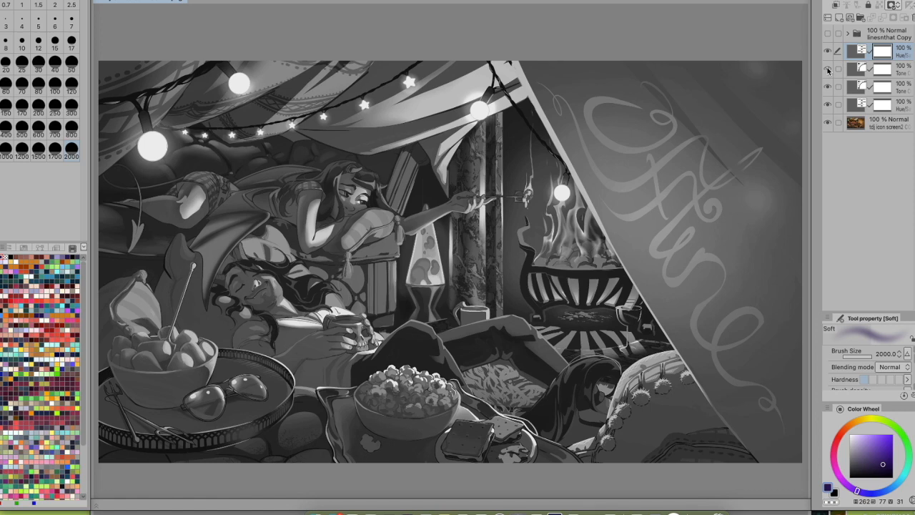
click(827, 69)
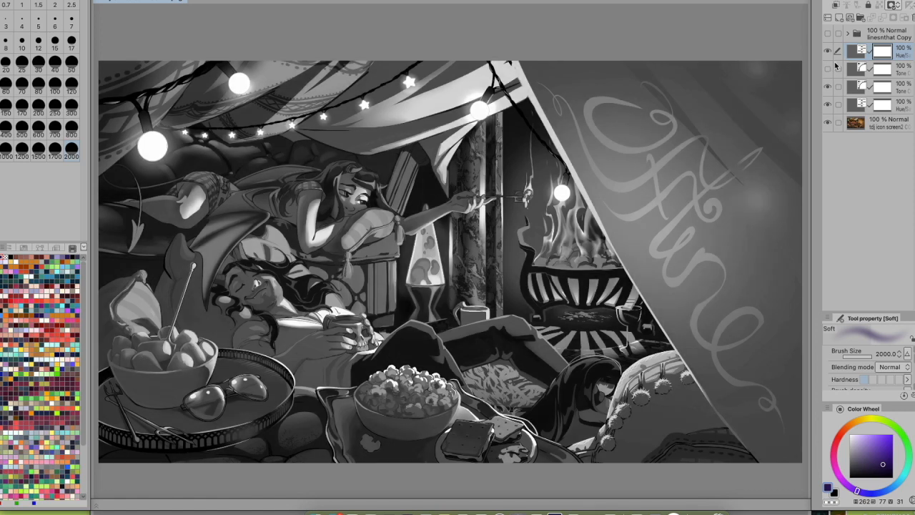
click(828, 68)
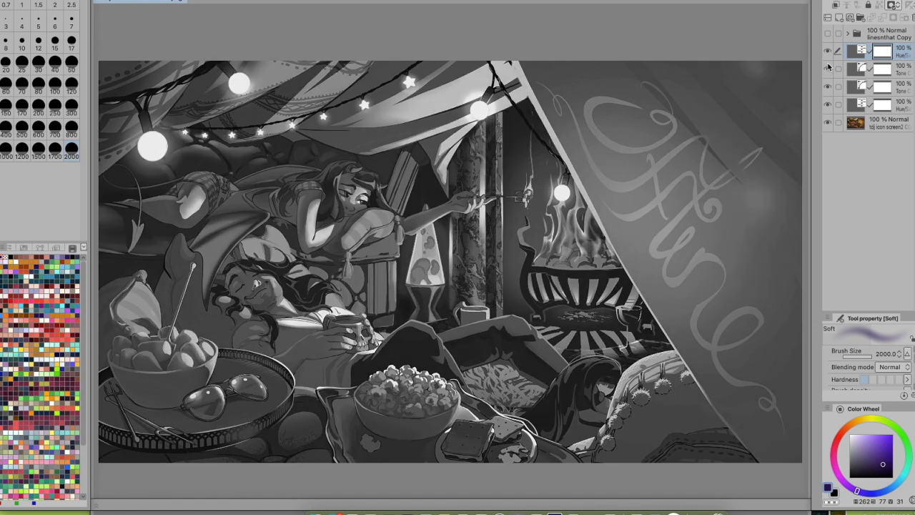
click(829, 67)
click(828, 67)
click(828, 67)
click(827, 67)
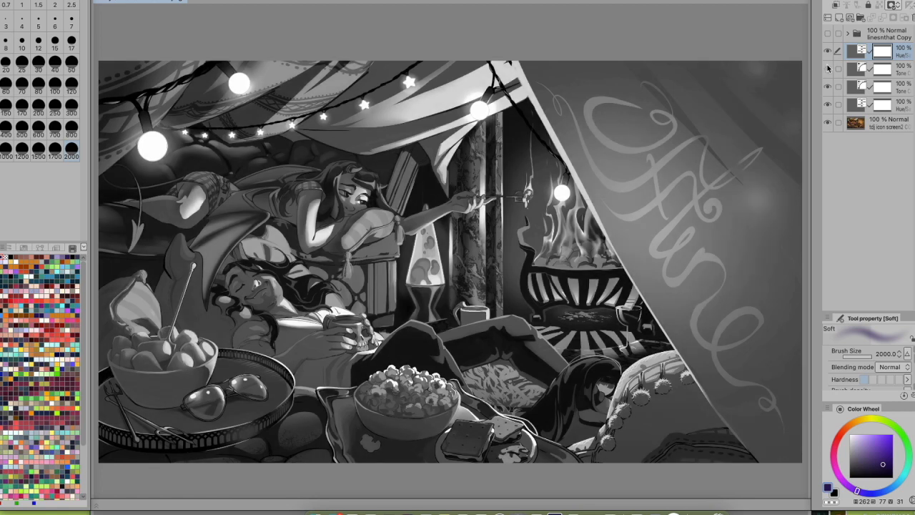
Compare the tint on and off without the top desaturating layer, and repeat the comparison with that layer shown
click(827, 51)
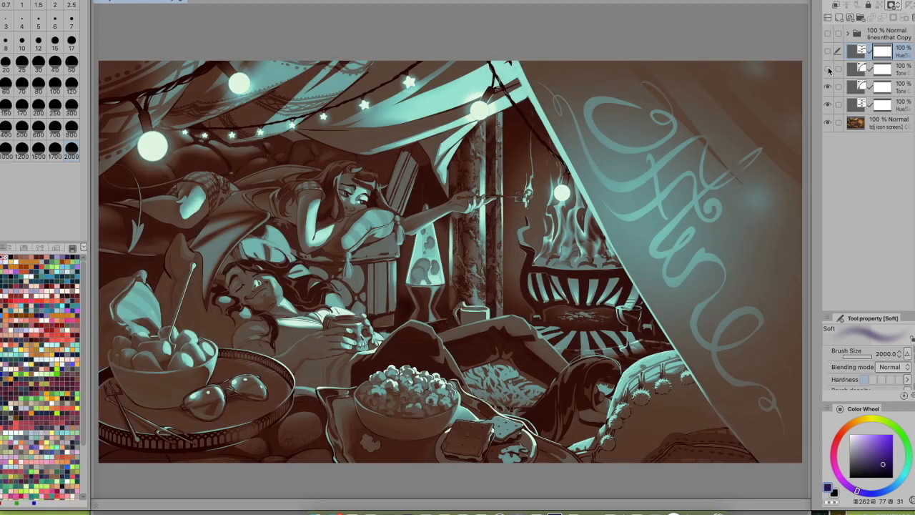
click(828, 69)
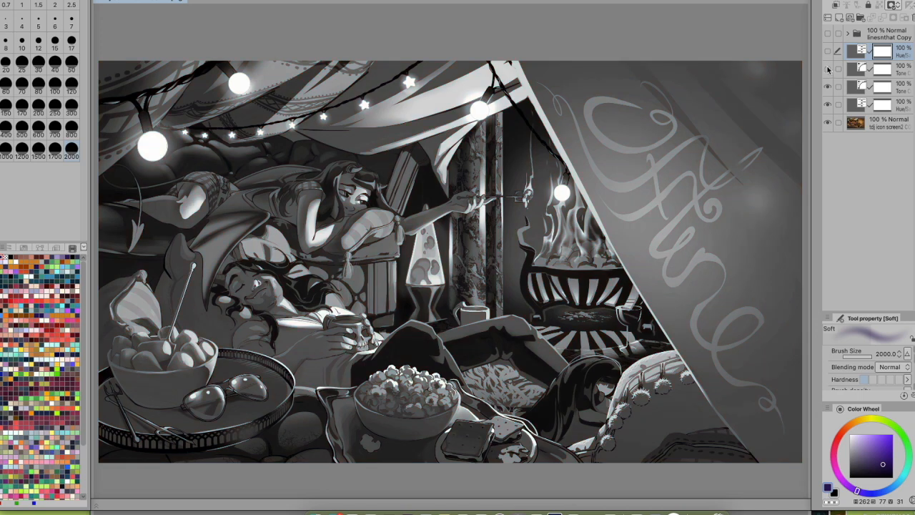
click(827, 70)
click(827, 52)
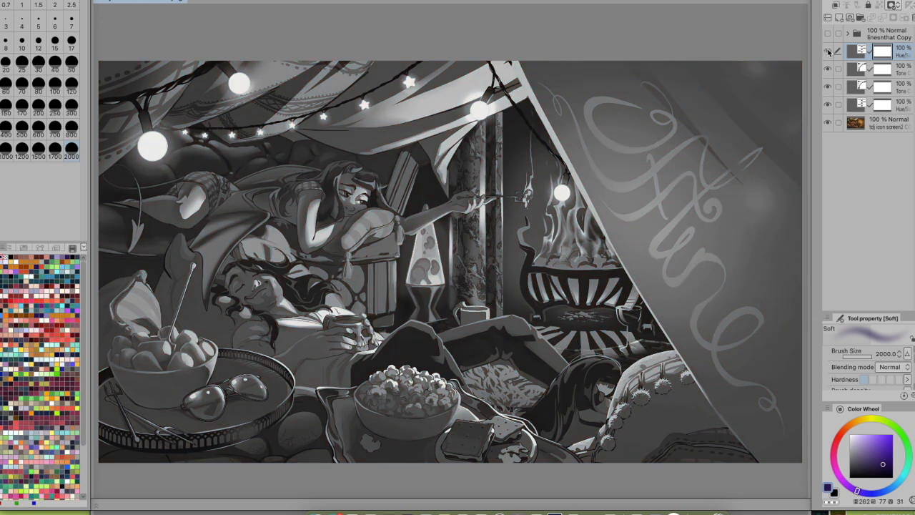
click(827, 68)
click(826, 69)
key(super+Tab)
key(super+Tab)
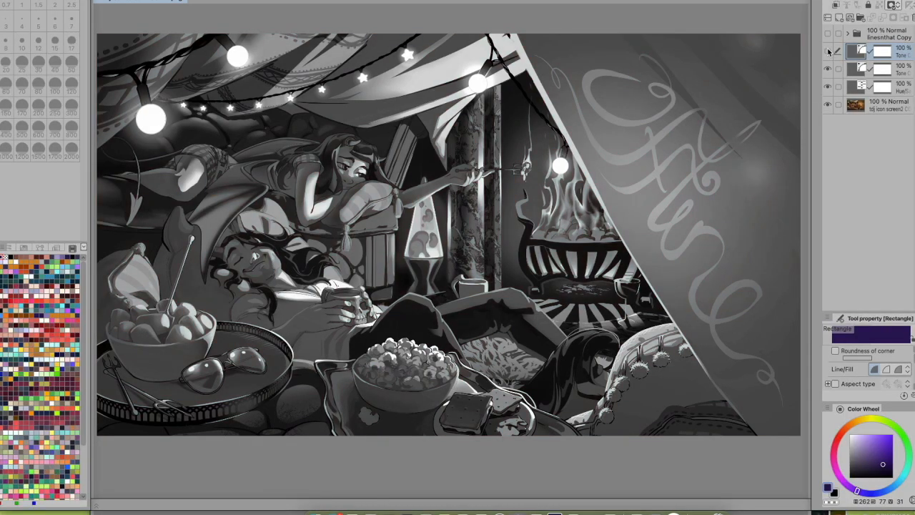
Hide both tone curve layers and toggle the hue/saturation layer to compare the original colours with the greyscale
click(828, 52)
click(828, 52)
click(828, 70)
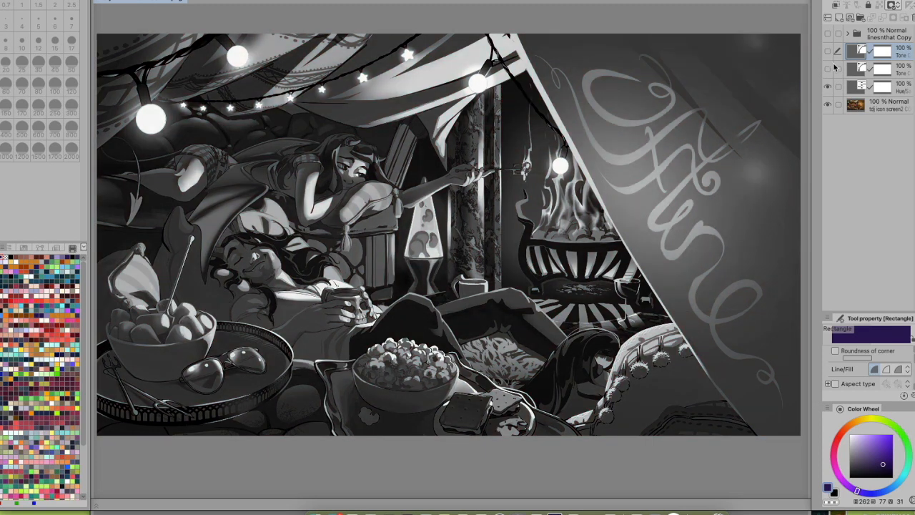
click(828, 86)
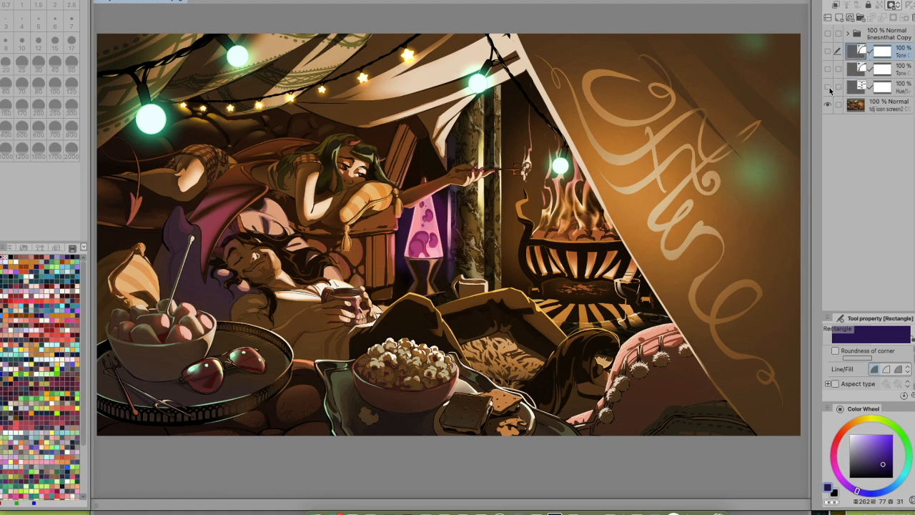
click(828, 86)
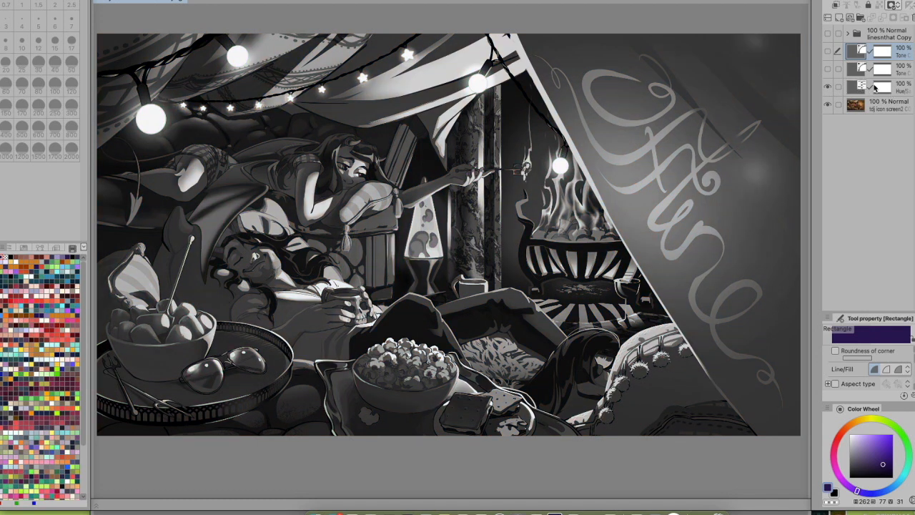
click(828, 87)
click(830, 87)
Show the lower tone curve layer, compare it on and off, and reopen its RGB curve
click(827, 69)
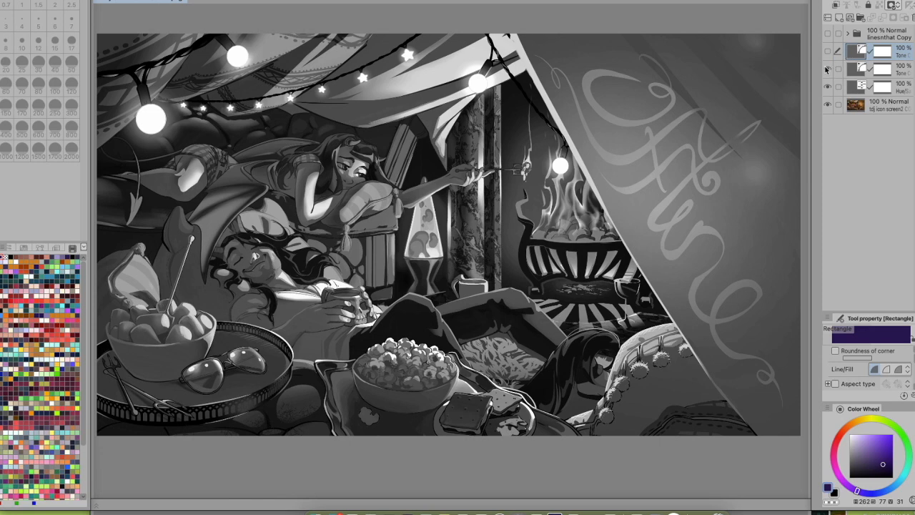
click(827, 70)
click(827, 69)
double_click(852, 72)
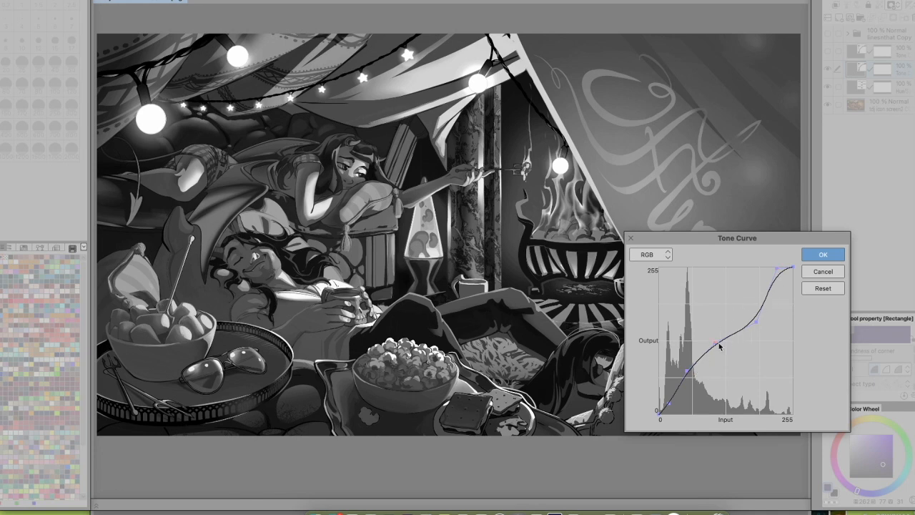
Accept the lower layer's RGB curve and show the tinting tone curve layer above it
click(822, 255)
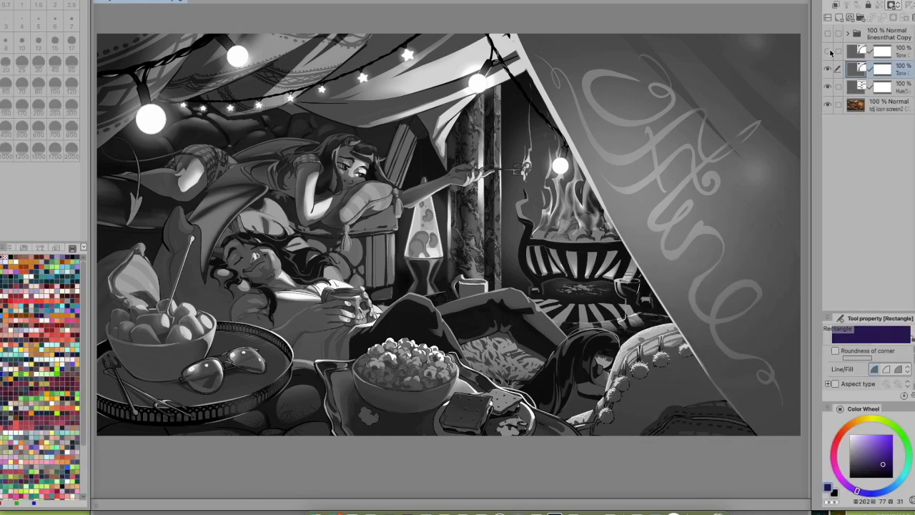
click(828, 50)
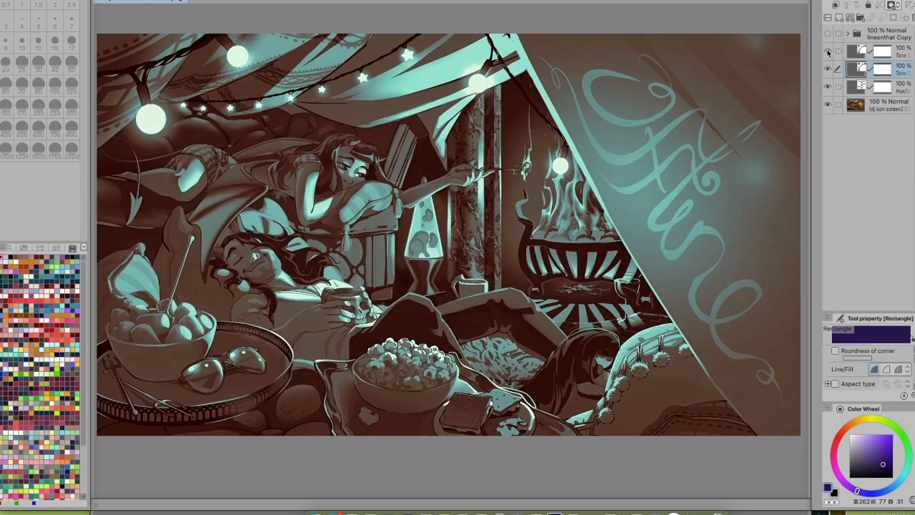
click(883, 102)
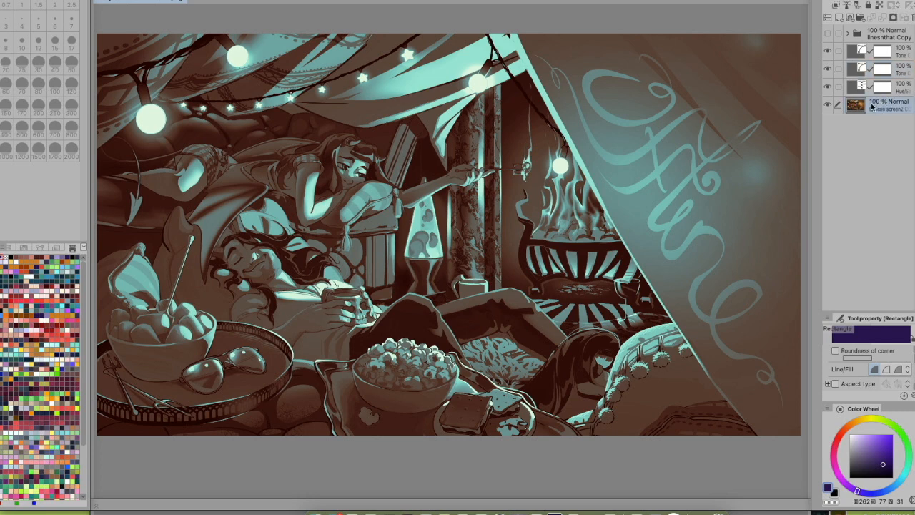
click(900, 52)
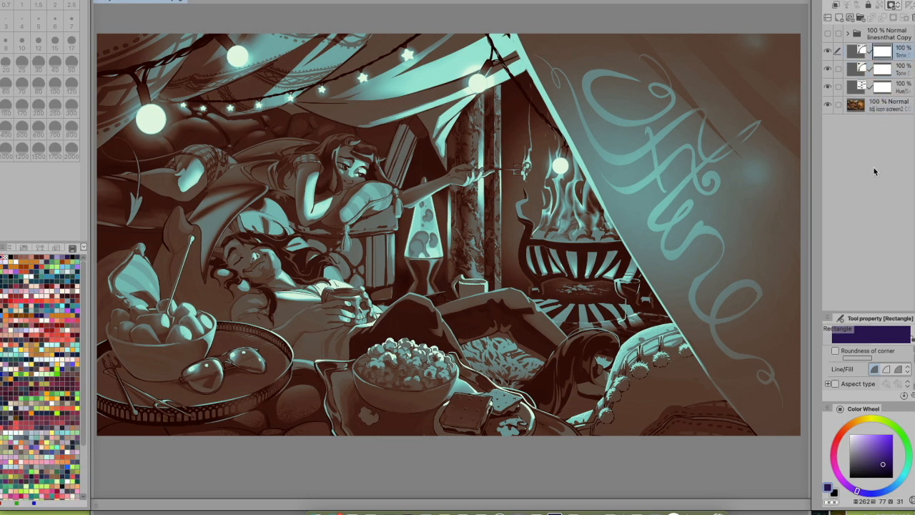
key(ctrl+v)
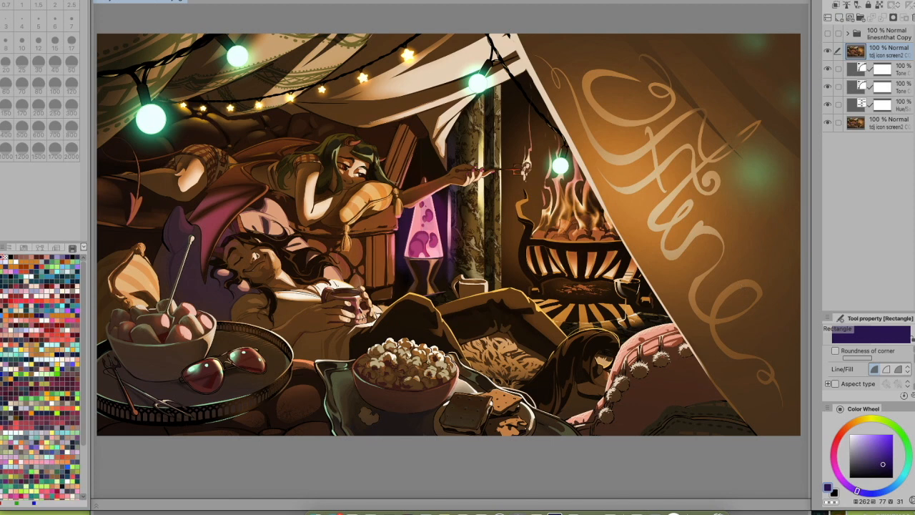
mouse_move(237, 2)
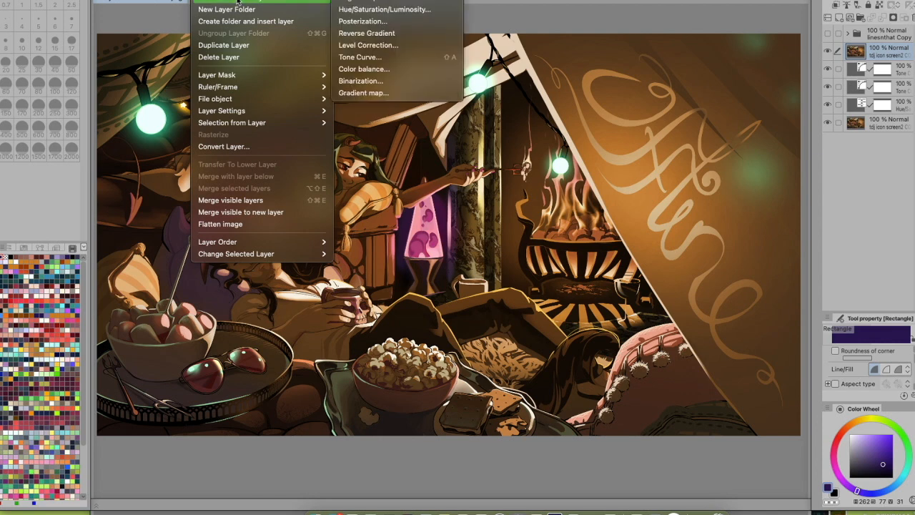
click(384, 56)
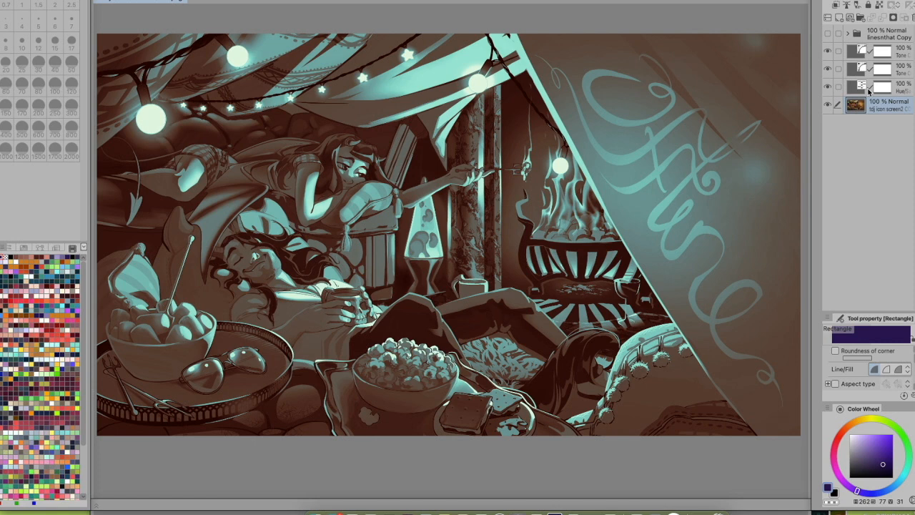
Paste a copy of the colour illustration above all correction layers and add a Tone Curve correction layer on top of it
click(900, 52)
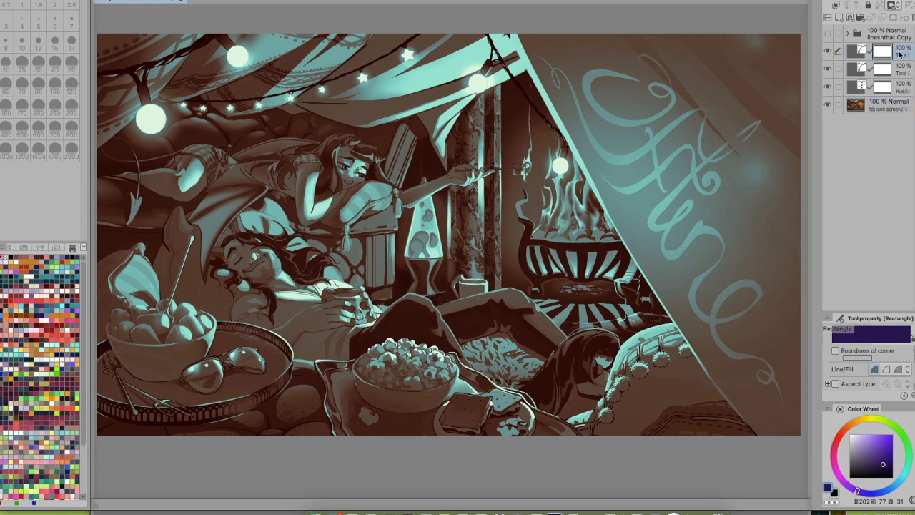
key(super+v)
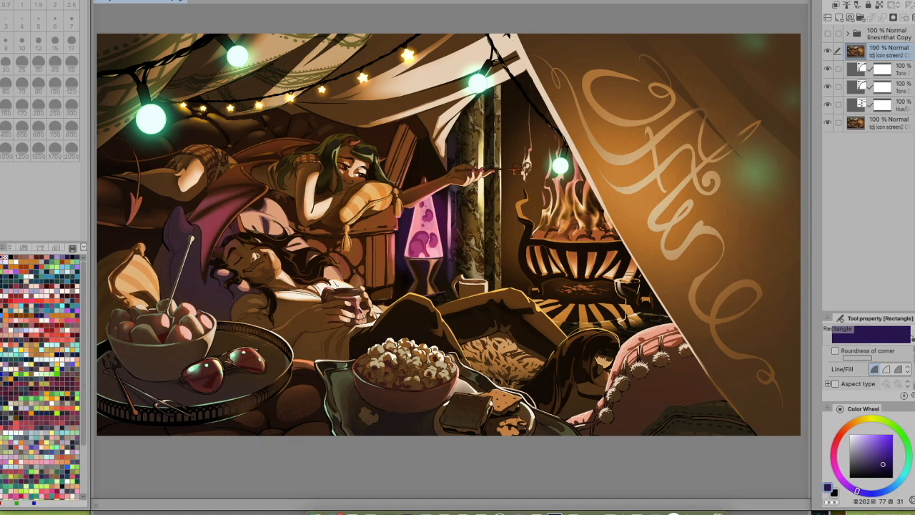
click(214, 0)
mouse_move(245, 1)
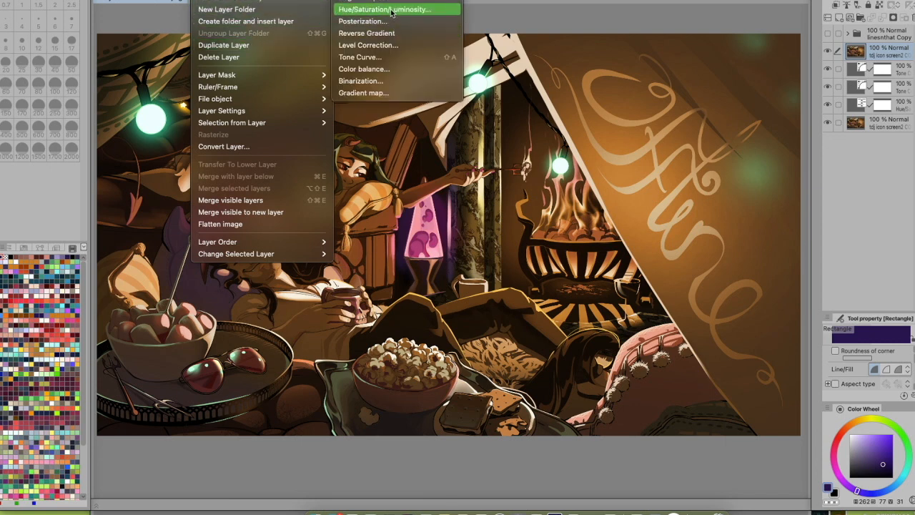
click(384, 60)
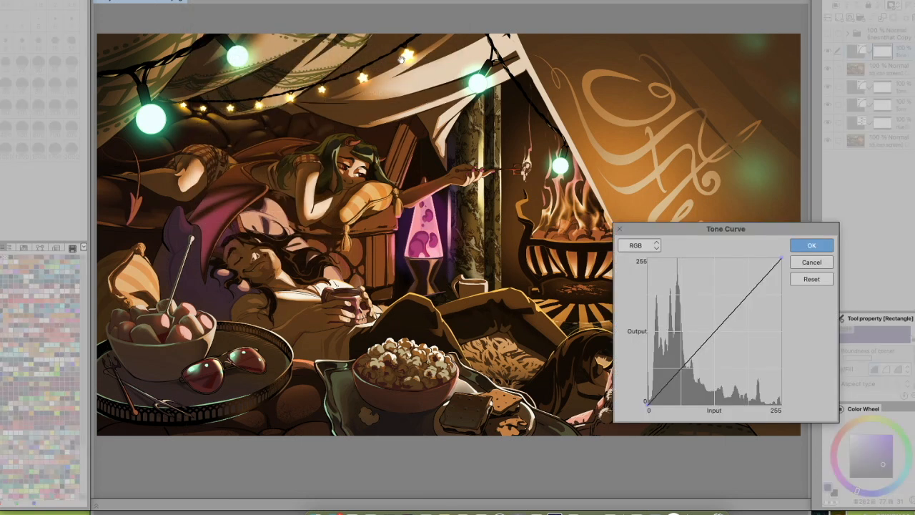
Shape the new layer's RGB curve by lifting the midtones slightly and lowering the highlights, with the dialog moved off the artwork
drag(734, 228, 719, 212)
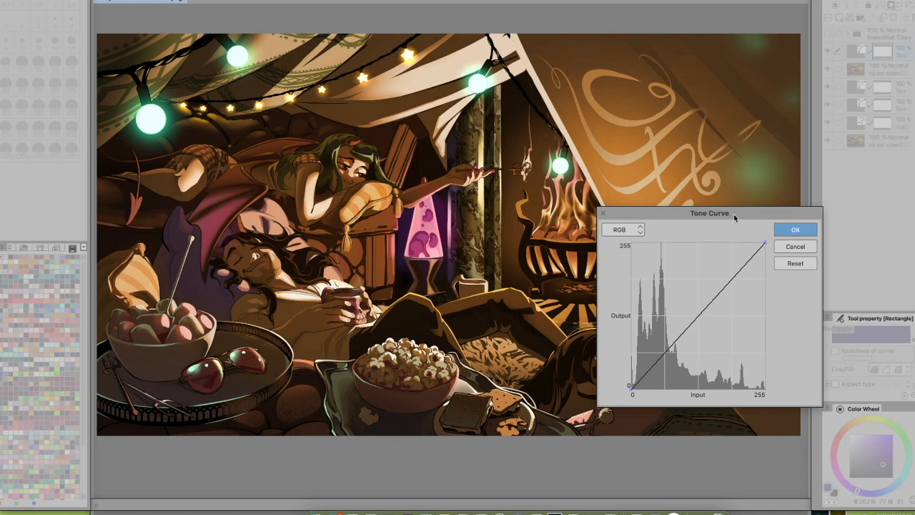
drag(733, 213, 765, 228)
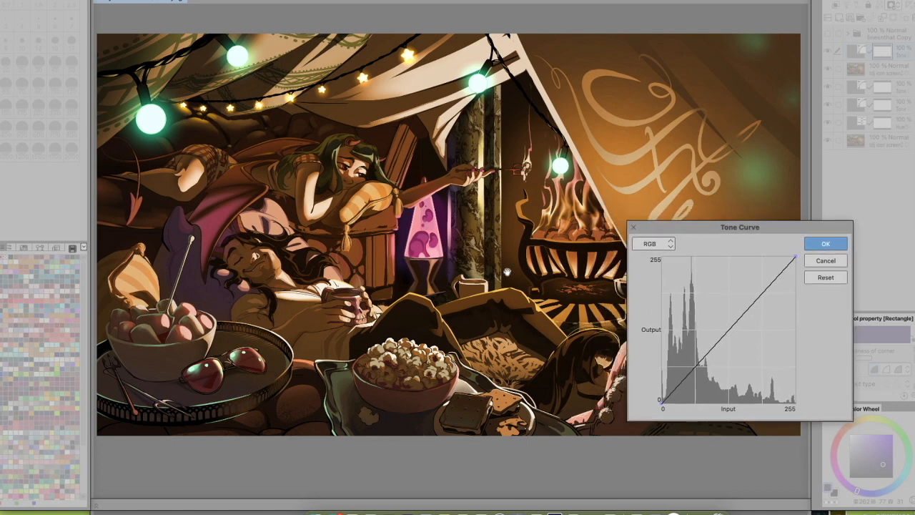
drag(745, 229, 760, 229)
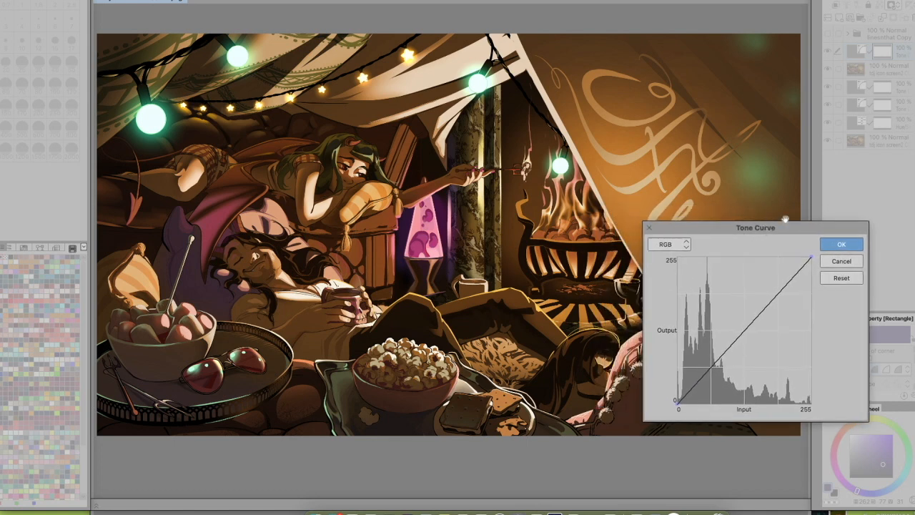
click(745, 326)
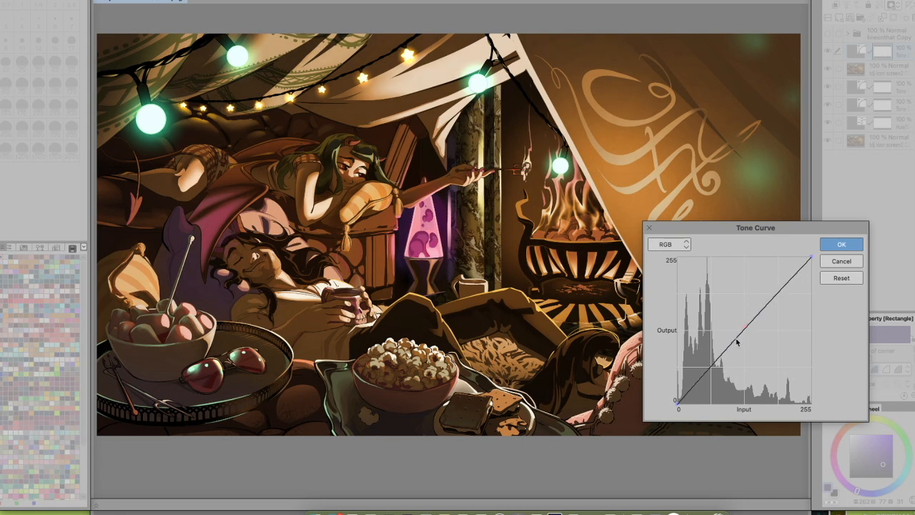
drag(760, 306, 789, 296)
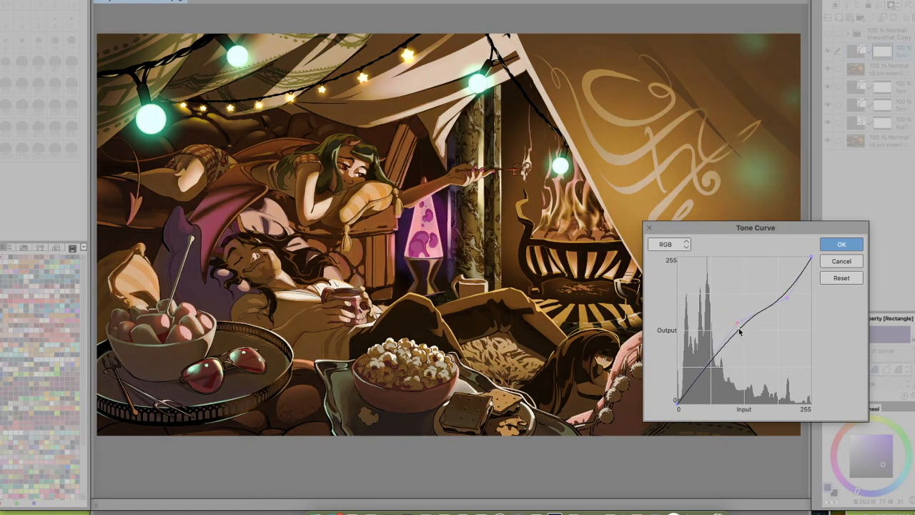
drag(743, 327, 737, 324)
drag(787, 297, 775, 304)
Raise the RGB curve's black point to fade the shadows, and add lower control points that restore some shadow contrast
drag(689, 395, 678, 363)
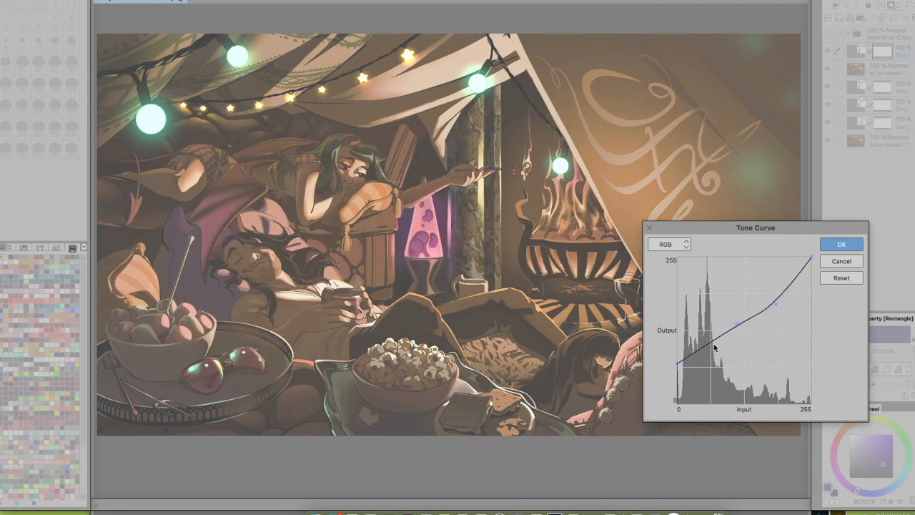
drag(710, 349, 714, 356)
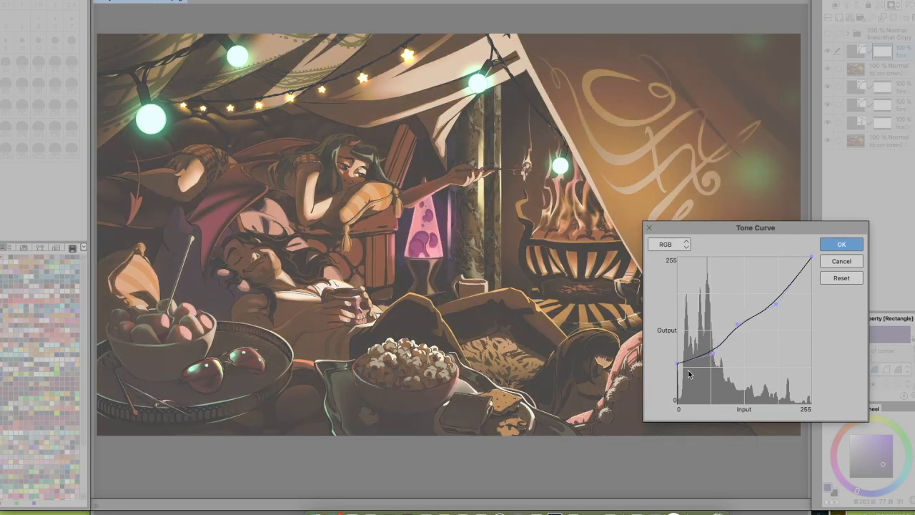
drag(680, 364, 678, 372)
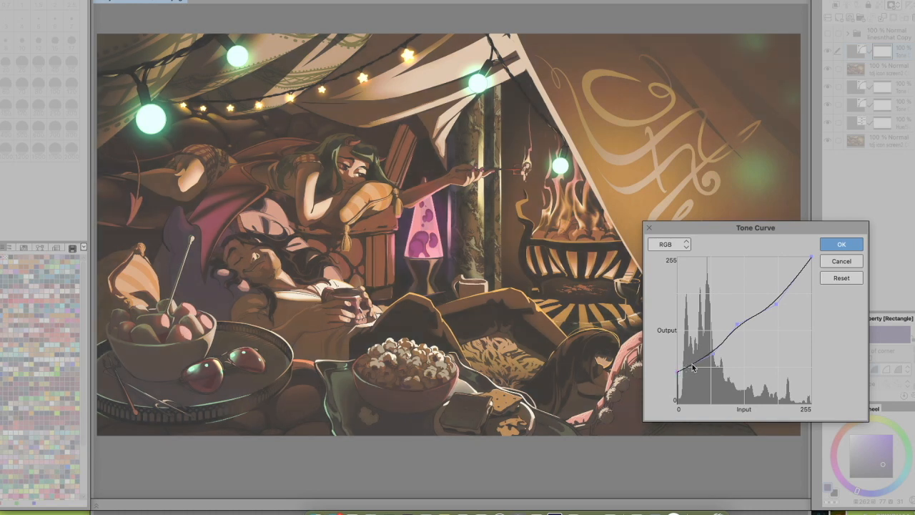
click(692, 371)
drag(679, 372, 681, 375)
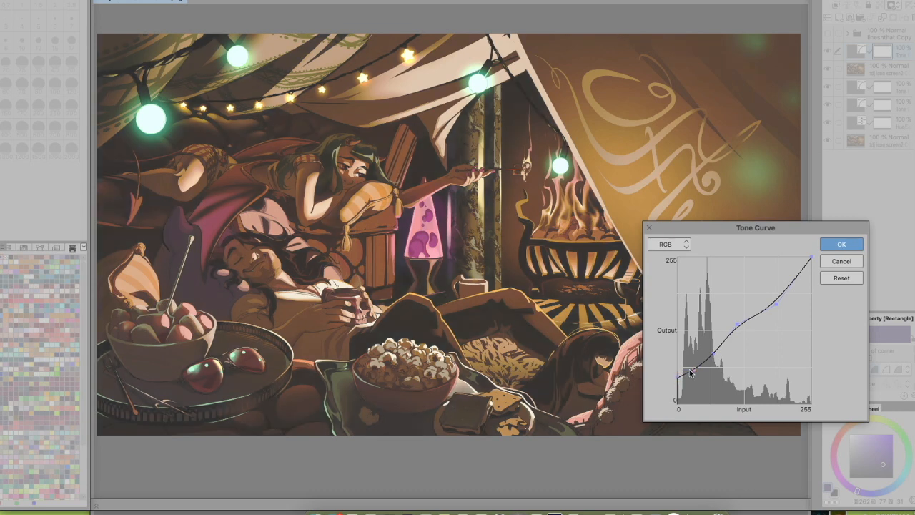
drag(703, 370, 679, 383)
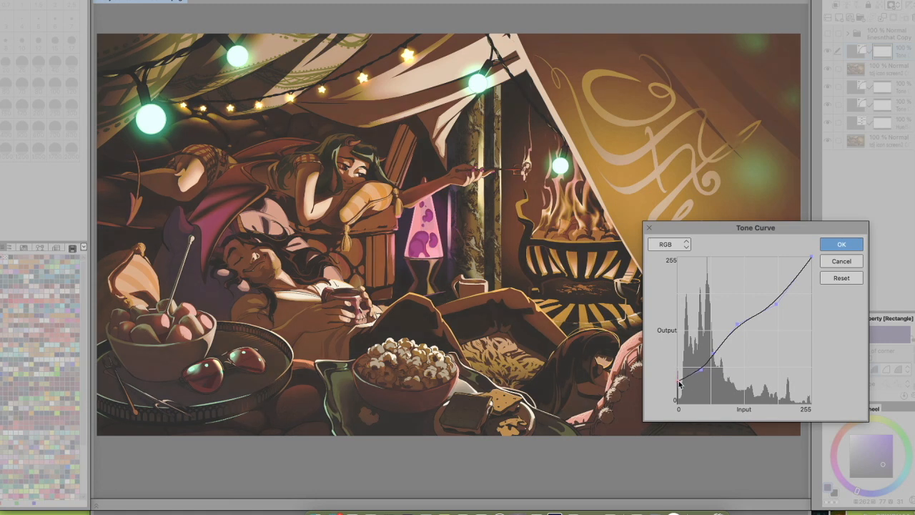
Fine-tune the RGB curve's shadow, midtone and highlight points into a gentler slope with faded blacks, and accept the curve
mouse_move(716, 355)
mouse_down()
mouse_move(733, 352)
mouse_move(744, 324)
mouse_move(725, 363)
mouse_move(725, 352)
mouse_up()
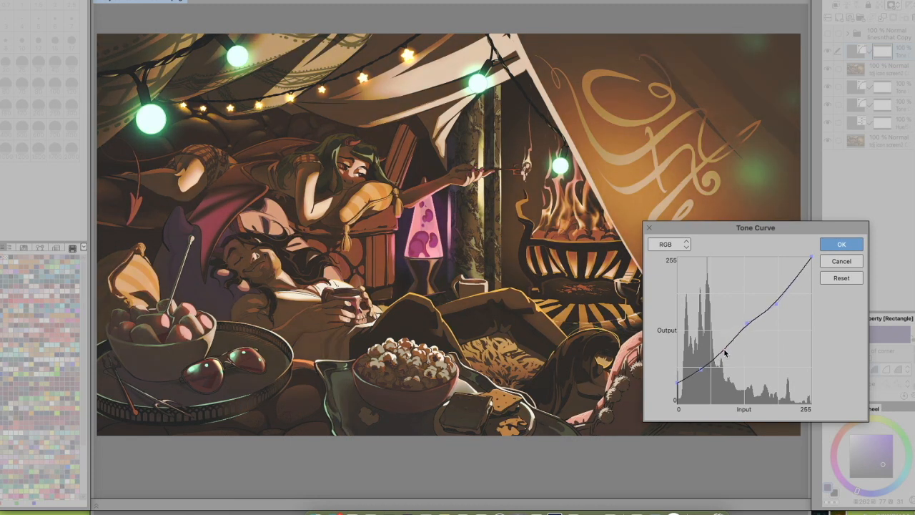
drag(771, 318, 782, 298)
click(759, 320)
click(702, 370)
mouse_move(702, 371)
mouse_down()
mouse_move(695, 380)
mouse_move(709, 363)
mouse_move(706, 369)
mouse_up()
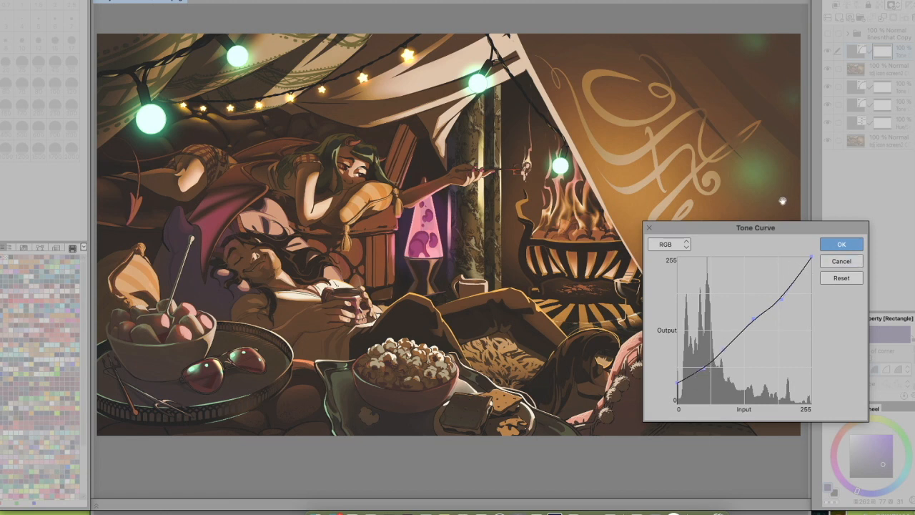
click(844, 246)
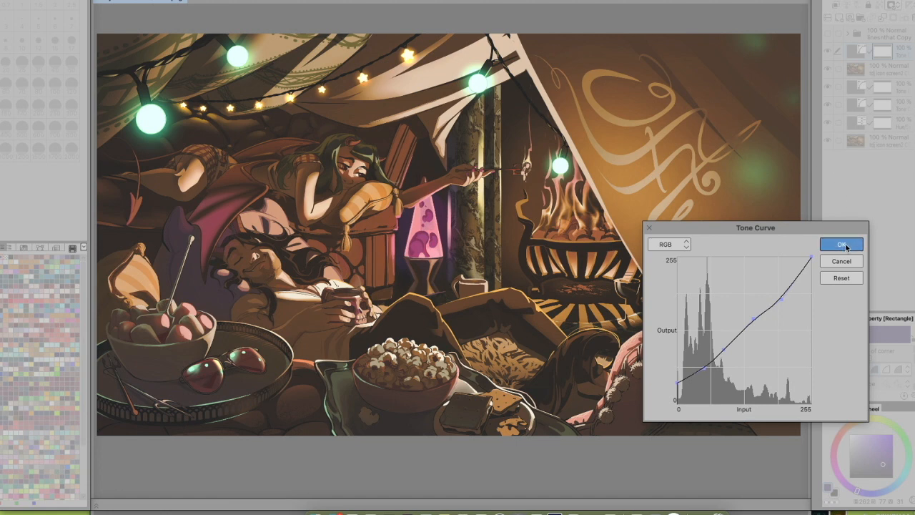
Reopen the top tone curve layer and examine its RGB, Red, Green and Blue channel curves
double_click(855, 55)
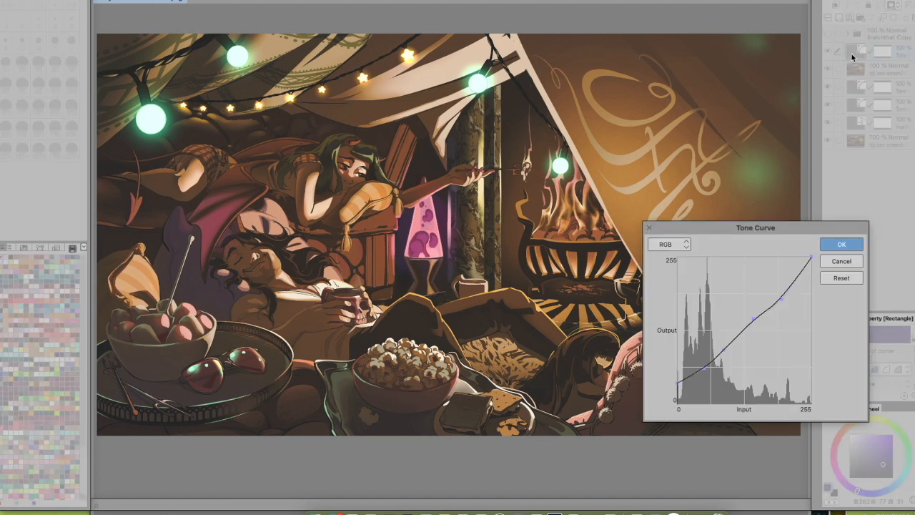
click(686, 245)
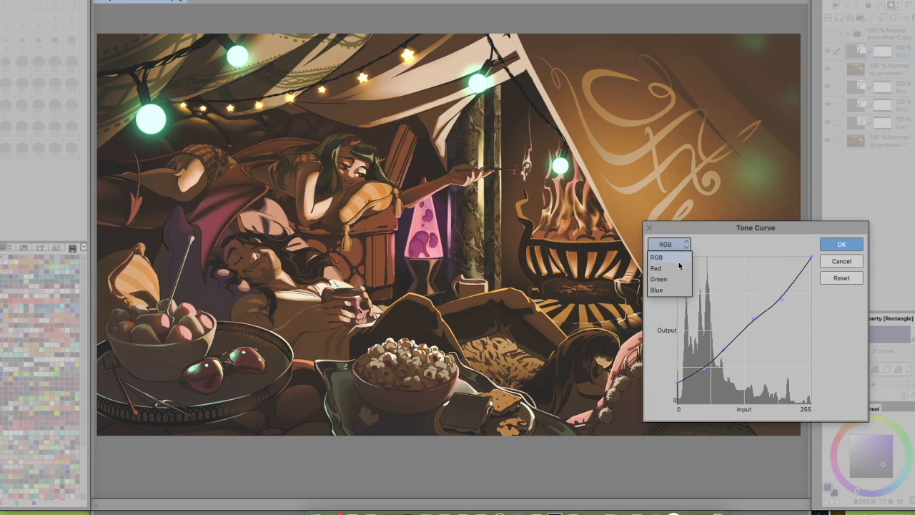
click(678, 268)
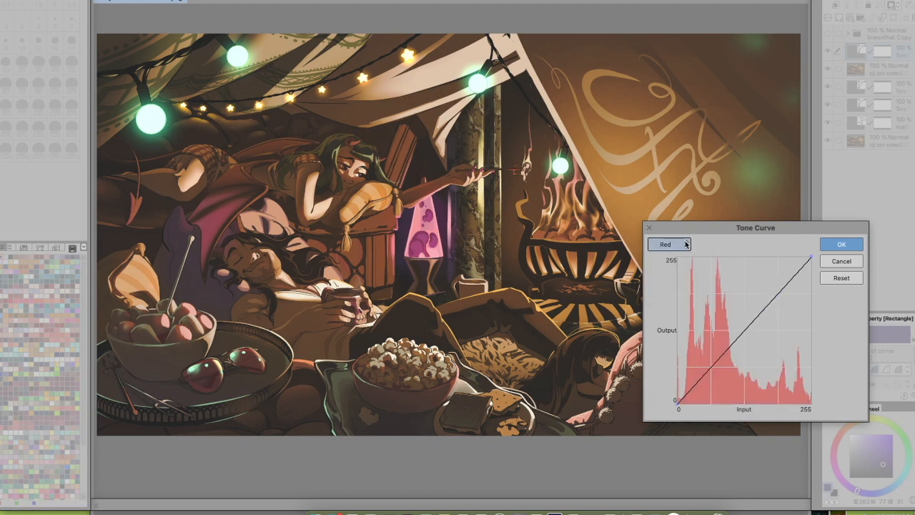
click(687, 245)
click(677, 257)
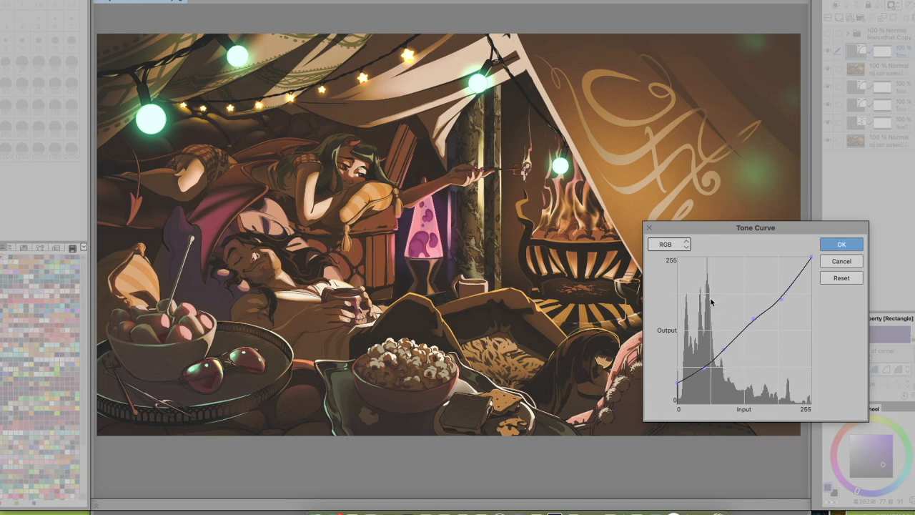
click(681, 245)
click(684, 269)
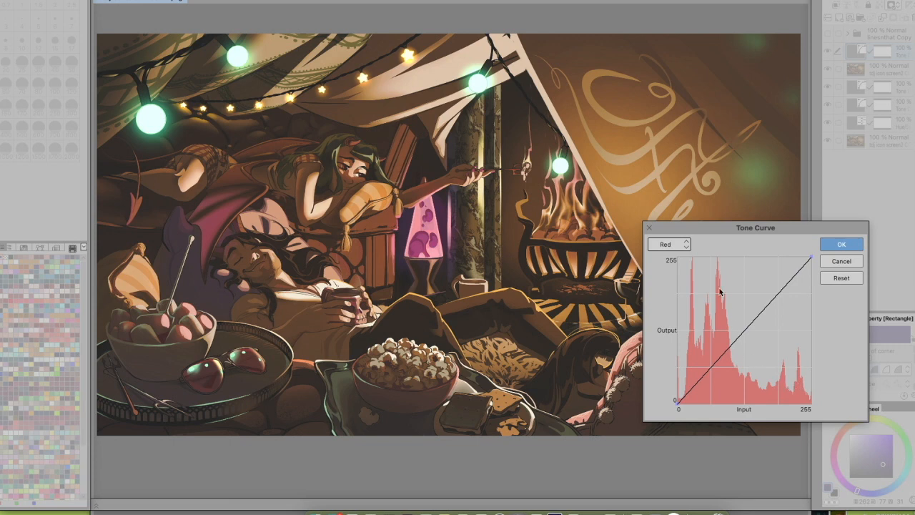
click(686, 244)
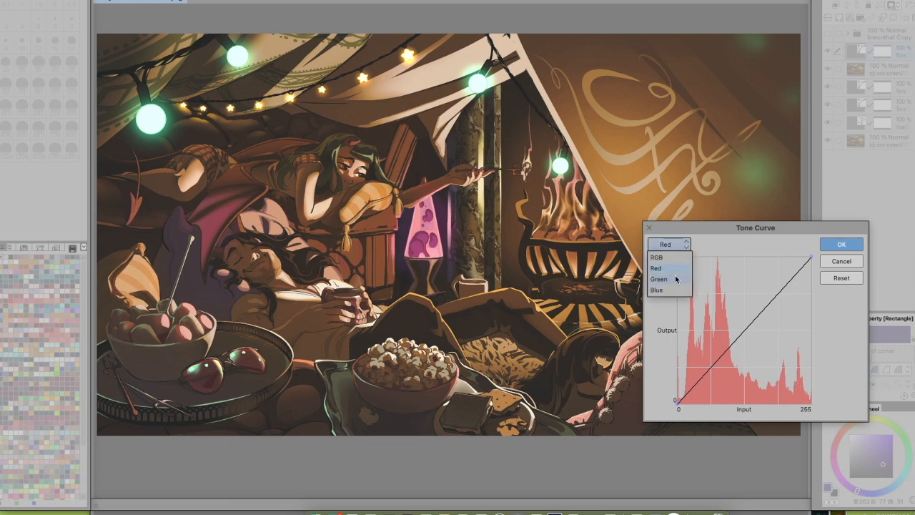
click(678, 279)
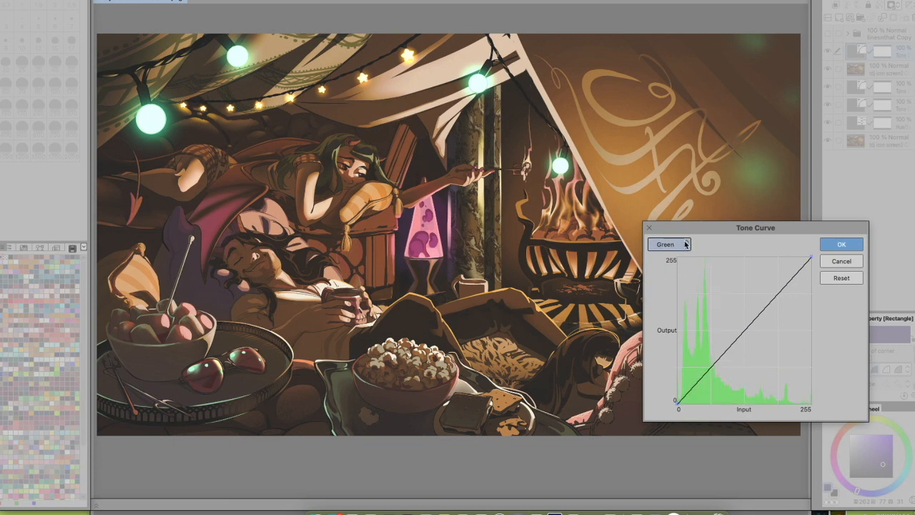
click(686, 244)
click(682, 292)
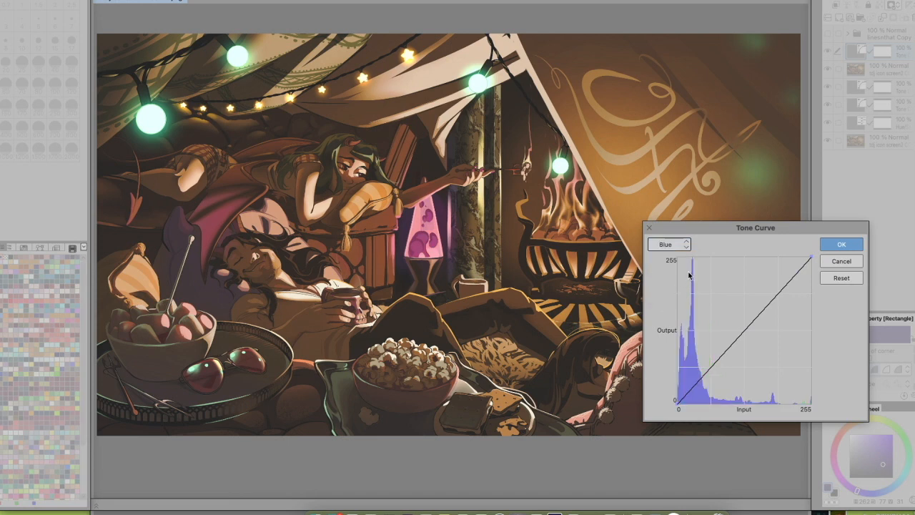
Shape the Red channel curve into an S by lowering its shadows to midtones and raising its highlights
click(684, 245)
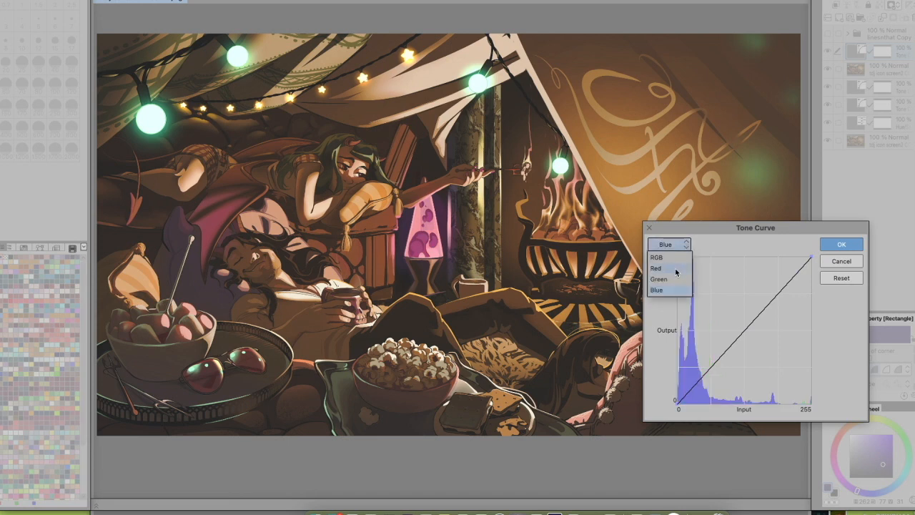
click(676, 269)
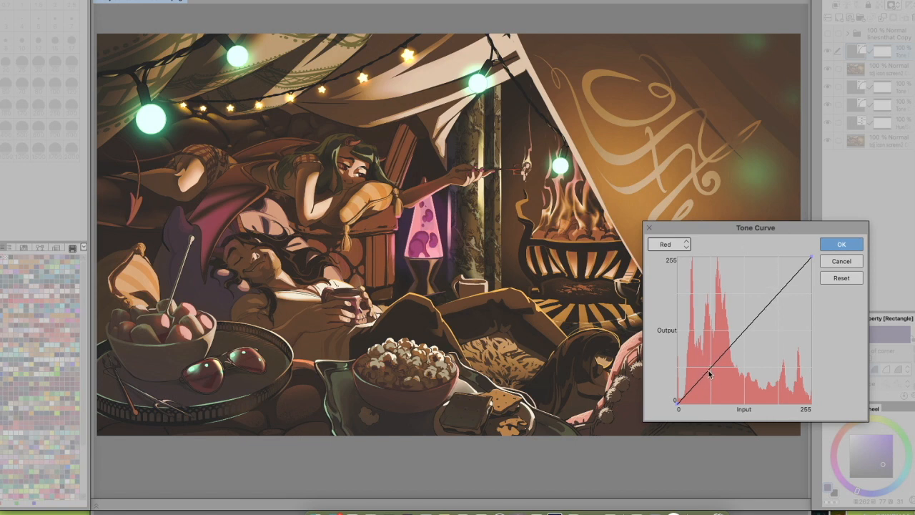
click(780, 292)
drag(706, 373, 732, 374)
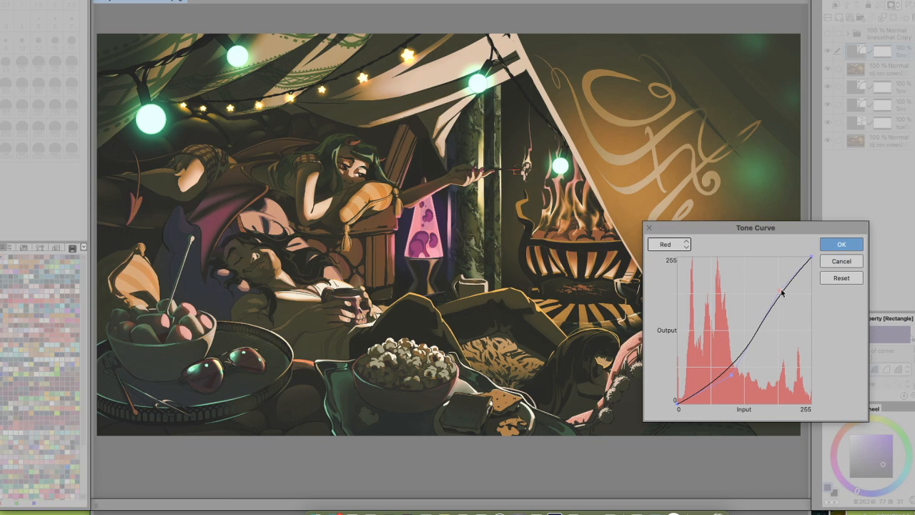
drag(779, 292, 779, 283)
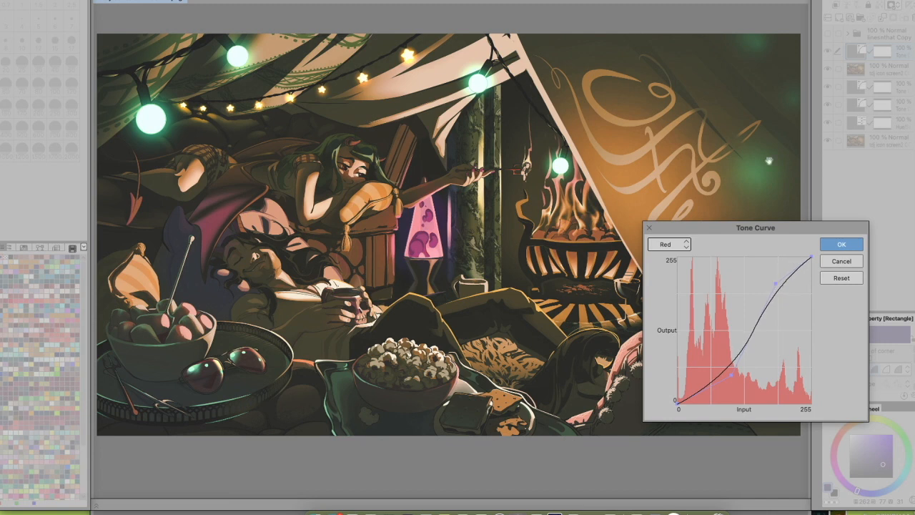
drag(732, 376, 731, 382)
Shape the Blue channel curve by lifting its black point and shadows while lowering the midtones and highlights
click(684, 245)
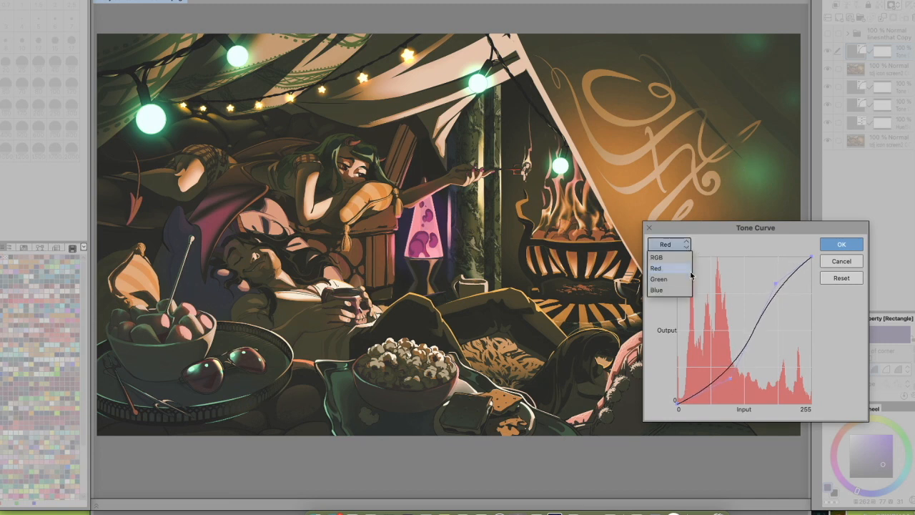
click(669, 290)
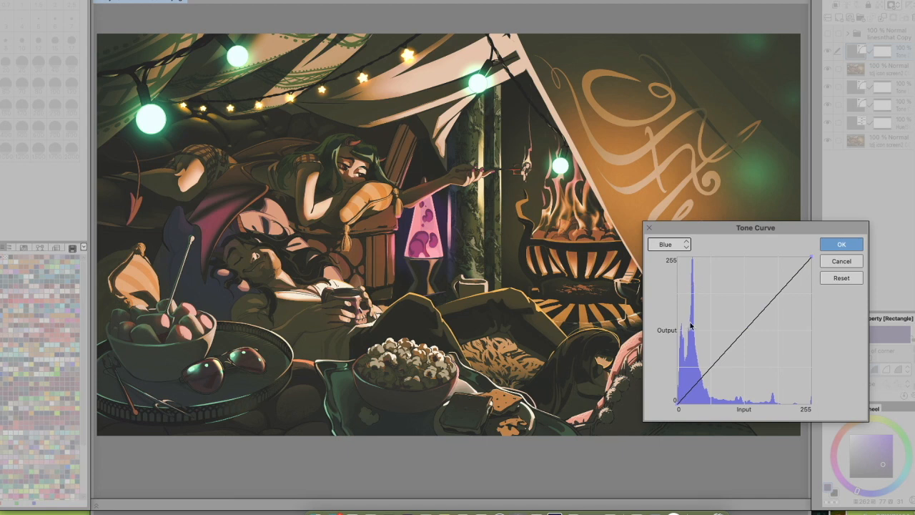
mouse_move(782, 293)
mouse_down()
mouse_move(777, 319)
mouse_move(775, 304)
mouse_up()
drag(685, 394, 682, 377)
drag(745, 337, 740, 339)
mouse_move(698, 364)
mouse_down()
mouse_move(701, 346)
mouse_move(739, 347)
mouse_move(692, 353)
mouse_up()
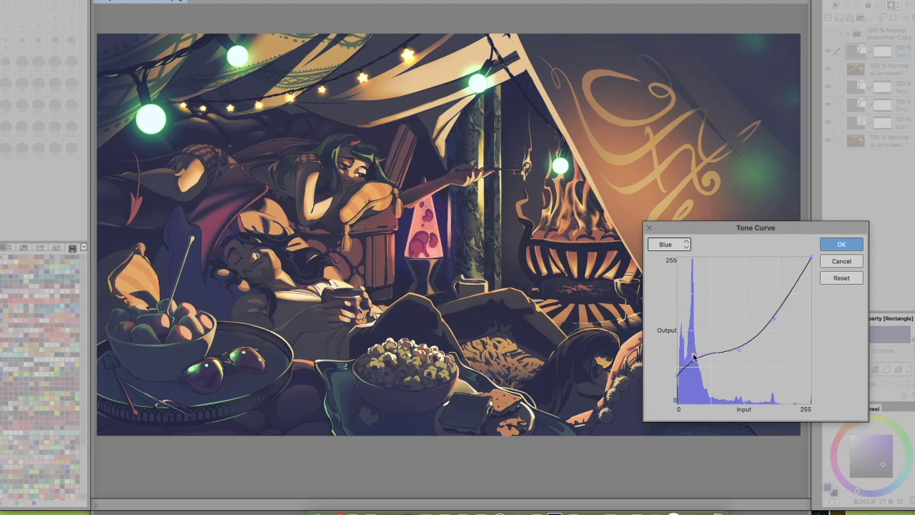
drag(741, 354, 740, 356)
mouse_move(775, 323)
mouse_down()
mouse_move(762, 326)
mouse_move(772, 322)
mouse_move(765, 261)
mouse_move(774, 309)
mouse_up()
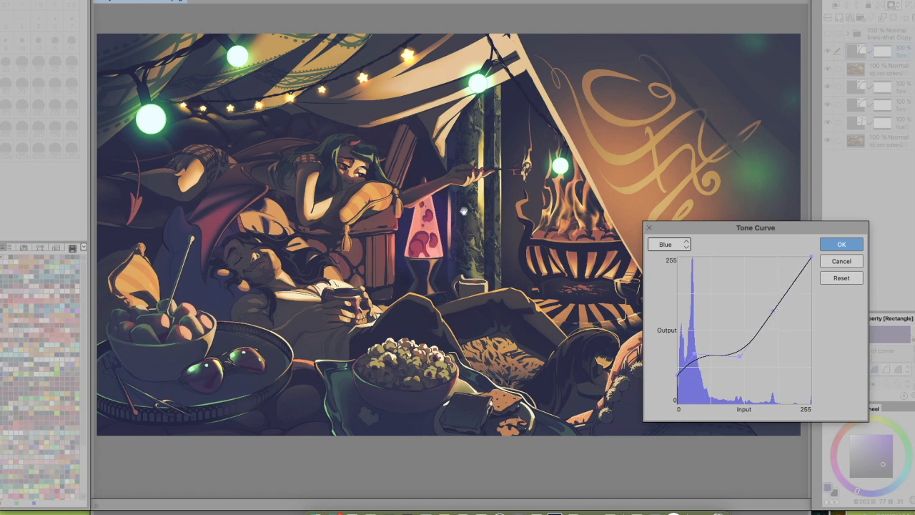
drag(696, 359, 698, 354)
Try lifting the Green channel curve's shadows and midtones with several control points, and reset the curve
click(668, 243)
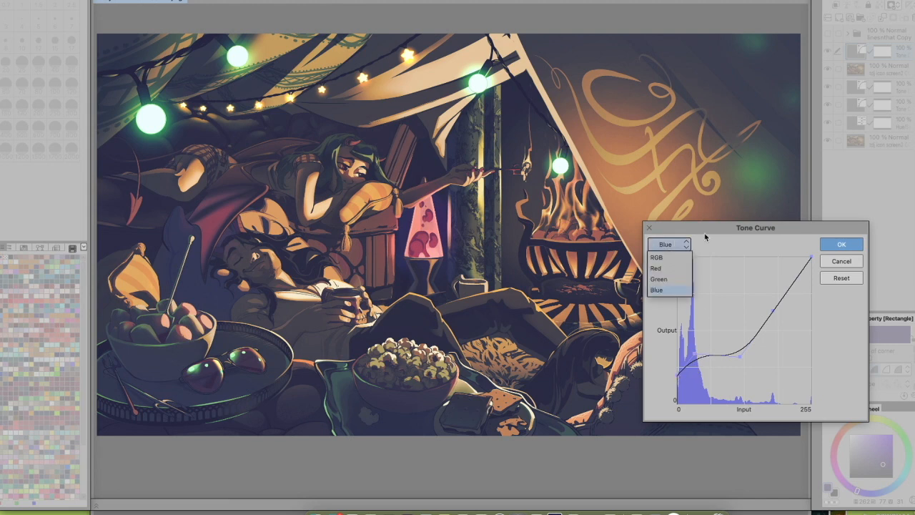
click(671, 279)
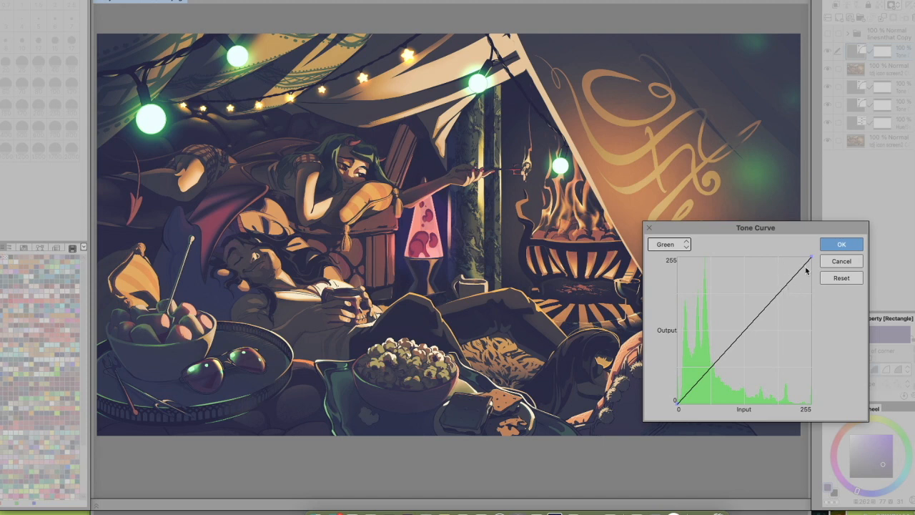
drag(776, 298, 783, 258)
click(736, 331)
drag(744, 324, 756, 316)
click(784, 259)
drag(784, 258, 785, 284)
drag(758, 313, 739, 327)
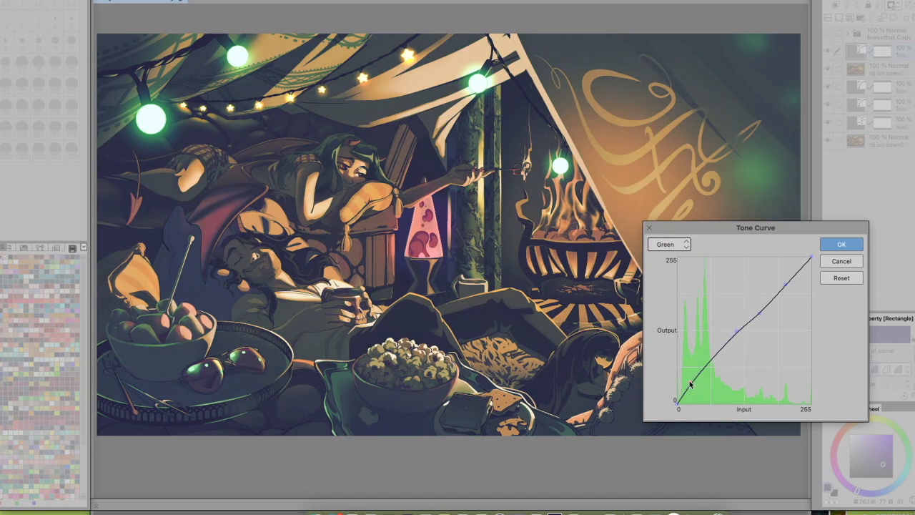
drag(691, 384, 703, 364)
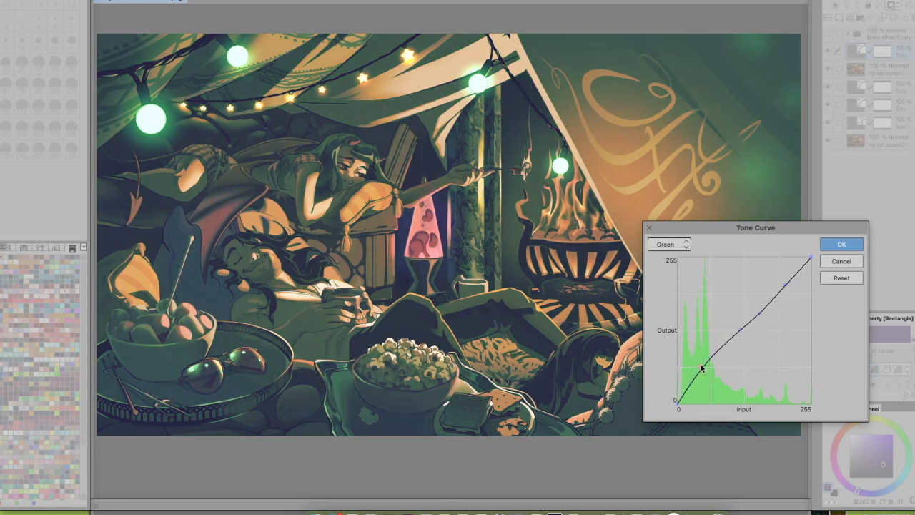
click(845, 280)
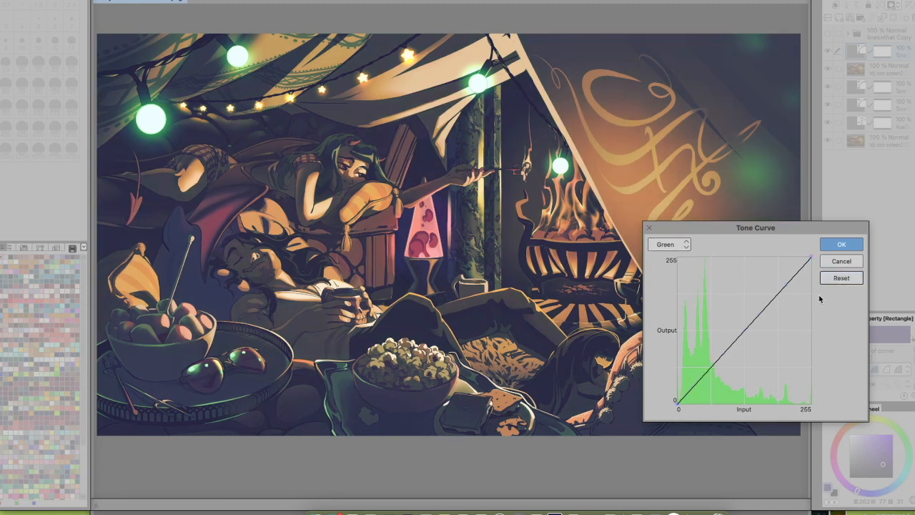
Check the Red and Blue curves, and reshape the Green curve with slightly lifted shadows and midtones and lowered highlights
click(669, 243)
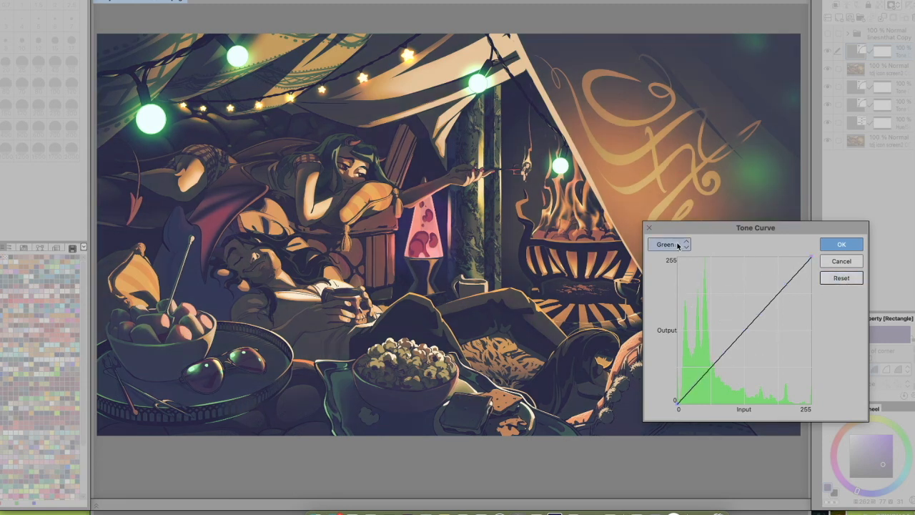
click(672, 270)
click(679, 244)
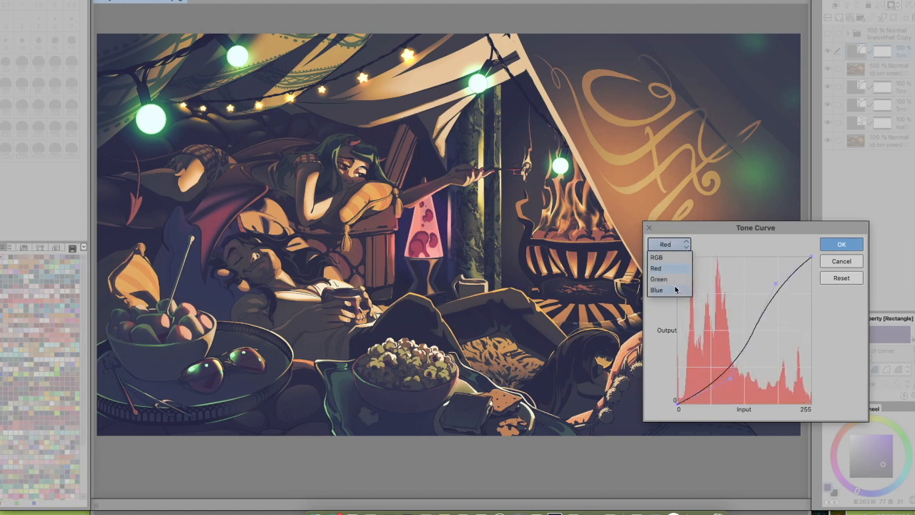
click(671, 290)
click(672, 244)
click(672, 279)
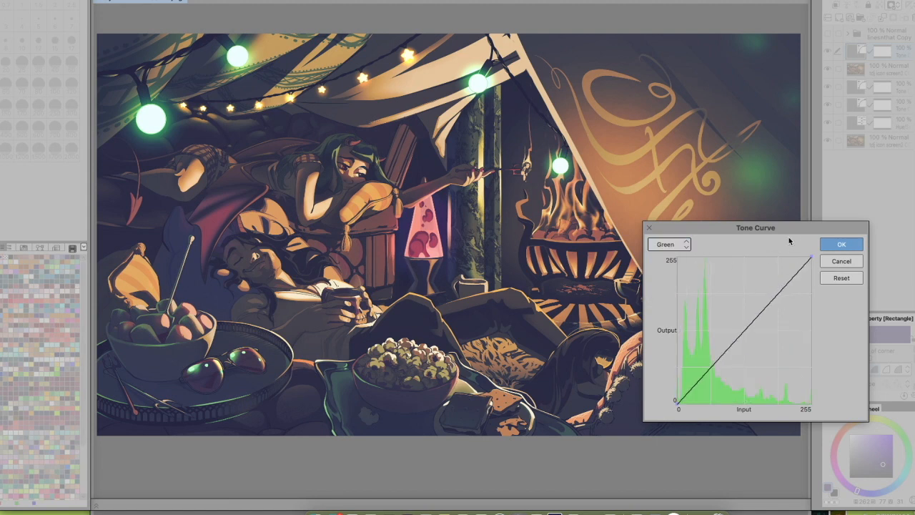
click(740, 331)
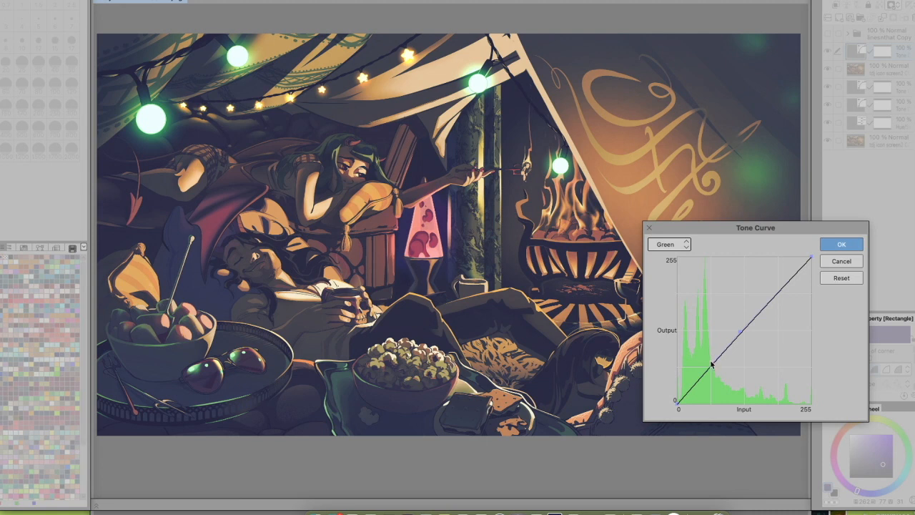
mouse_move(704, 376)
mouse_down()
mouse_move(702, 362)
mouse_move(739, 333)
mouse_move(705, 364)
mouse_up()
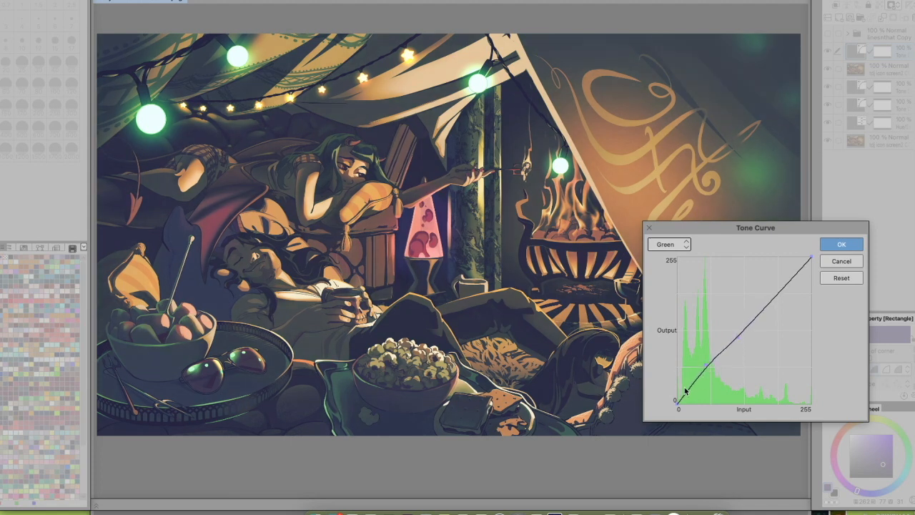
mouse_move(680, 404)
mouse_down()
mouse_move(681, 394)
mouse_move(679, 404)
mouse_up()
mouse_move(705, 367)
mouse_down()
mouse_move(699, 384)
mouse_move(705, 367)
mouse_up()
drag(737, 337, 740, 340)
drag(789, 284, 793, 290)
mouse_move(741, 341)
mouse_down()
mouse_move(733, 300)
mouse_move(741, 323)
mouse_move(728, 339)
mouse_up()
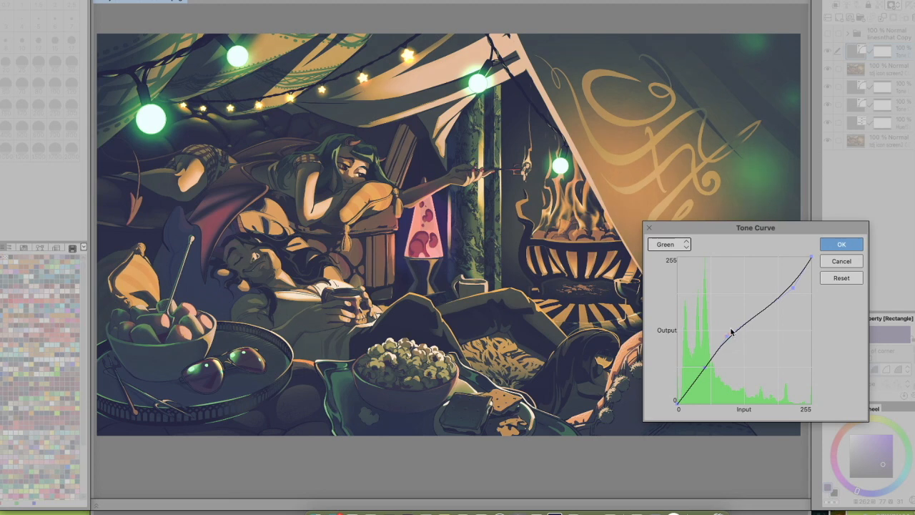
Nudge the Blue channel curve's shadow and midtone points to fine-tune the tint of the dark areas
click(669, 243)
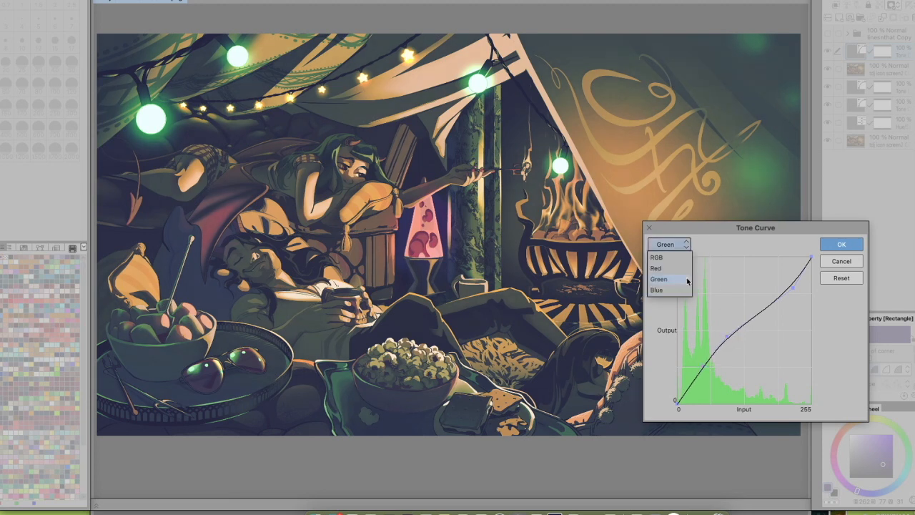
click(674, 281)
mouse_move(704, 355)
mouse_down()
mouse_move(691, 348)
mouse_move(678, 376)
mouse_move(695, 354)
mouse_up()
click(738, 361)
Lower the RGB curve's shadow point to deepen the dark areas while keeping the raised black point, and accept the tone curve
click(676, 244)
click(674, 259)
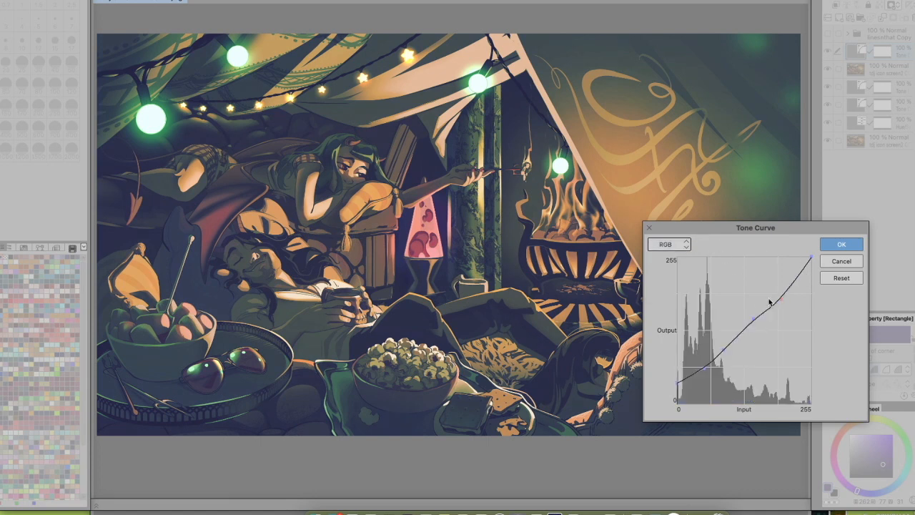
click(702, 367)
drag(707, 363, 706, 366)
drag(707, 367, 698, 377)
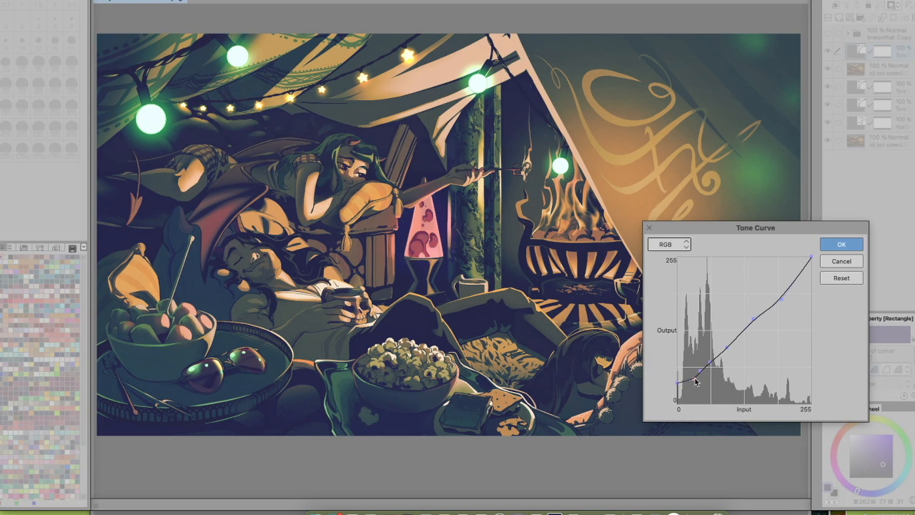
click(838, 245)
Compare the artwork with and without the colour grading by toggling the top tone curve layer's visibility repeatedly
drag(749, 312, 741, 330)
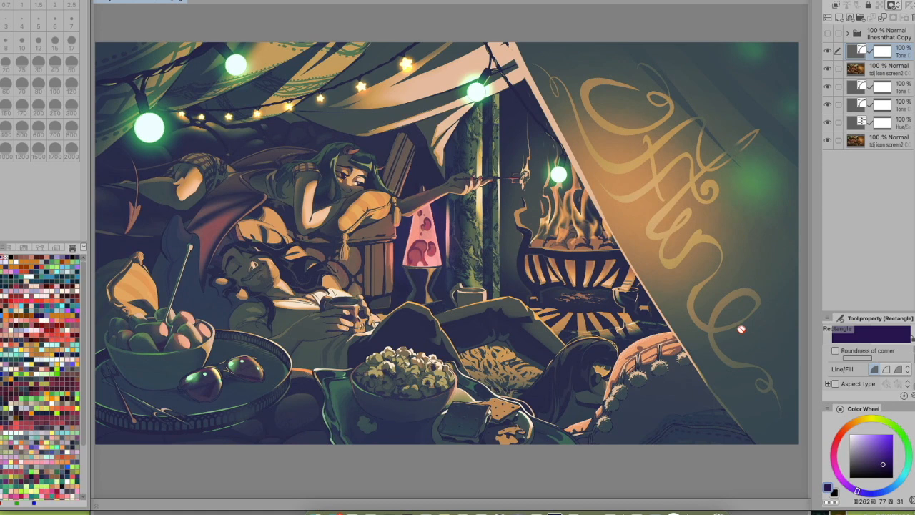
click(827, 50)
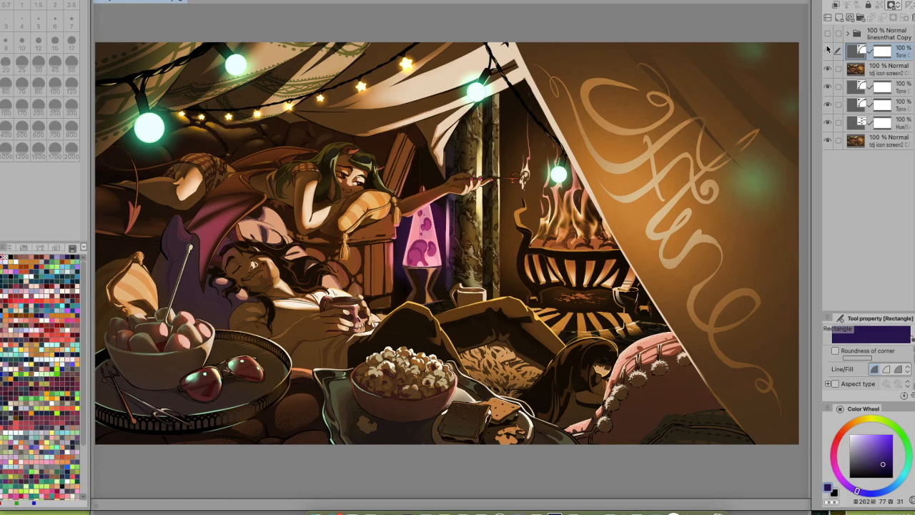
click(827, 51)
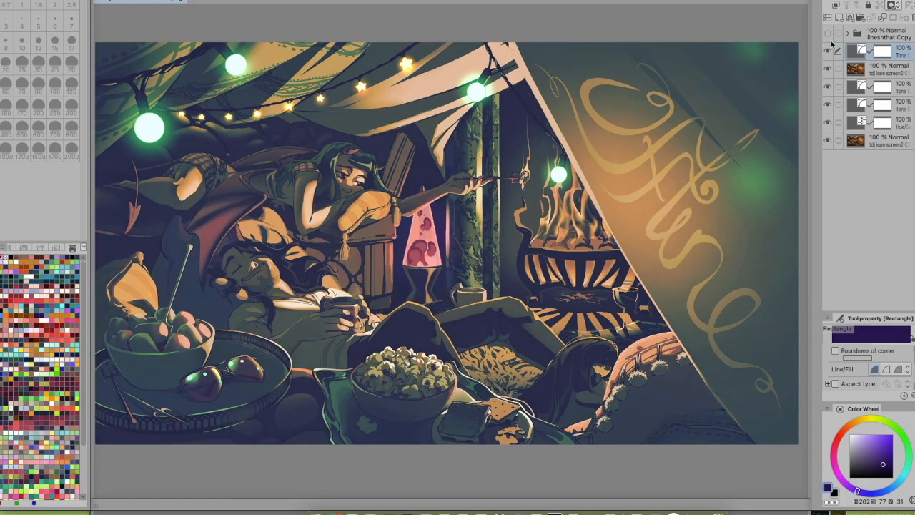
click(828, 51)
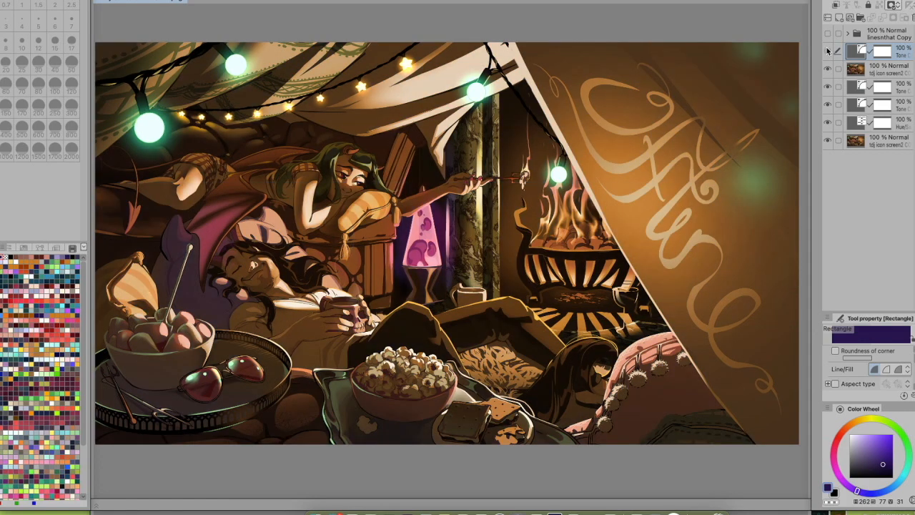
click(827, 50)
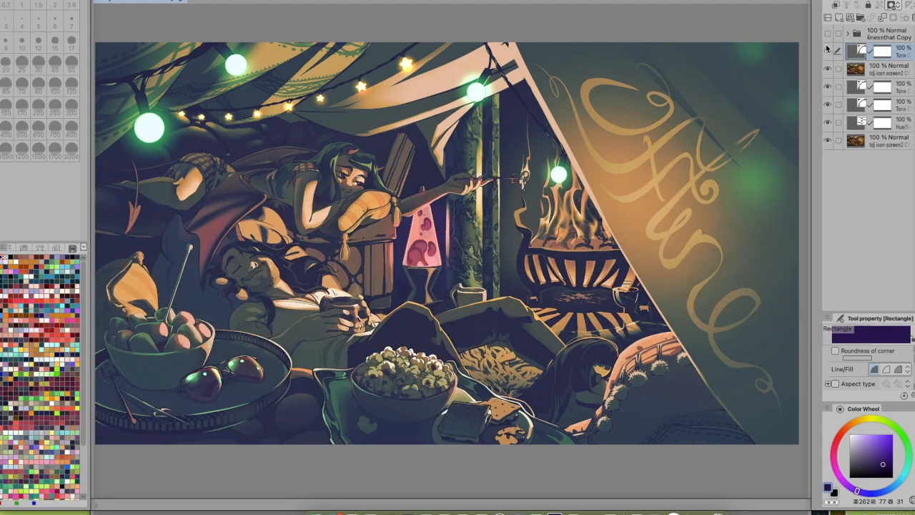
click(828, 50)
click(828, 50)
click(827, 50)
click(828, 51)
click(828, 50)
click(827, 50)
Reopen the top tone curve layer, reset its RGB curve, and add a control point in the shadows near the straight line
click(858, 57)
double_click(859, 52)
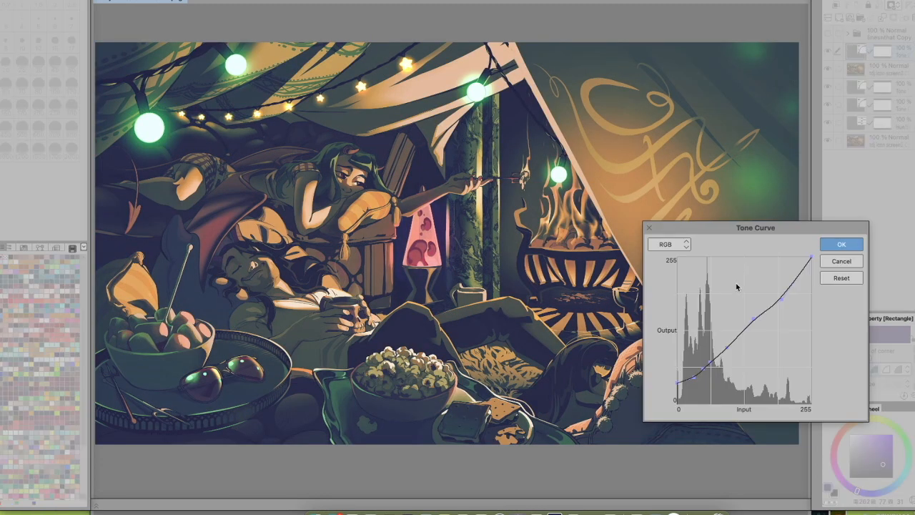
click(841, 279)
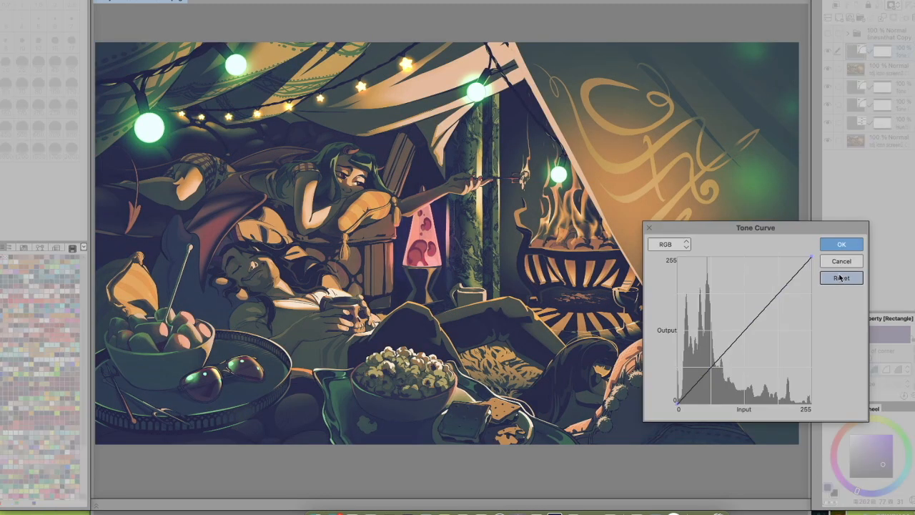
click(722, 357)
drag(679, 401, 680, 402)
drag(719, 367, 721, 356)
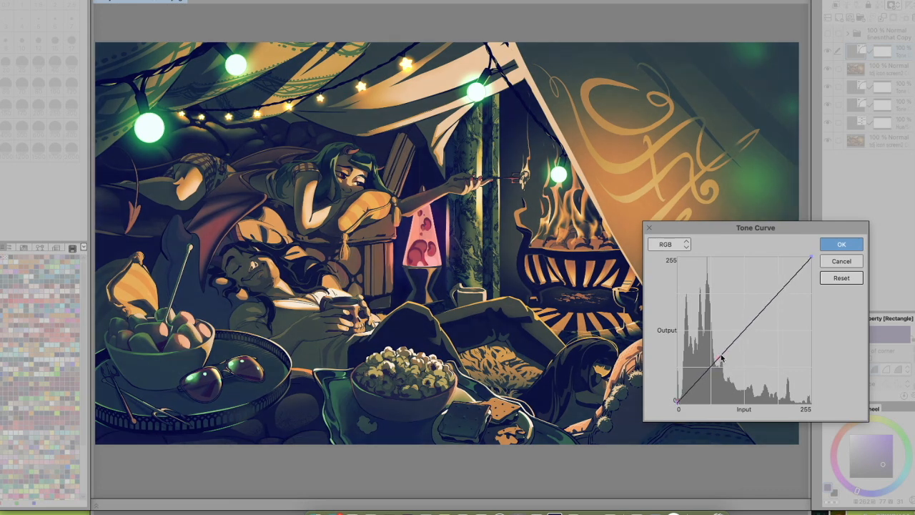
Review the Blue, Green and Red channel curves, and return to the RGB curve
click(669, 244)
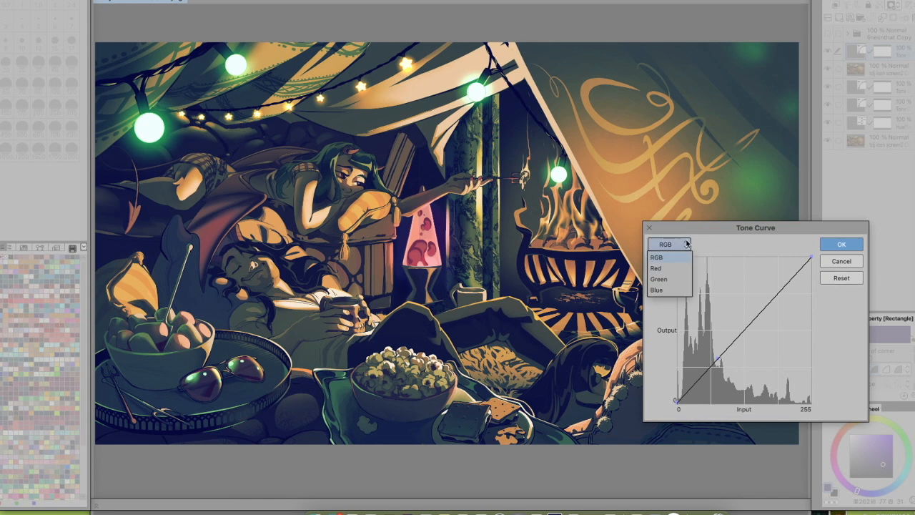
click(670, 288)
click(679, 244)
click(674, 278)
click(684, 245)
click(675, 268)
click(684, 246)
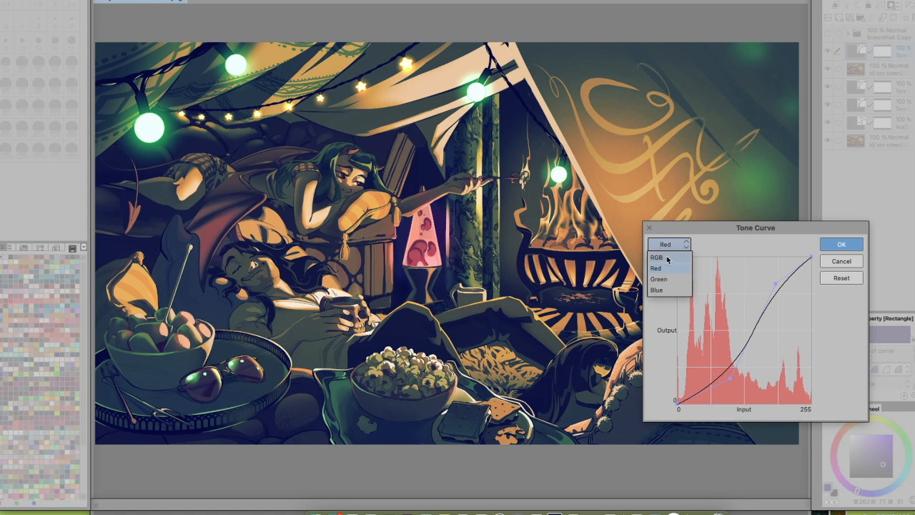
click(663, 258)
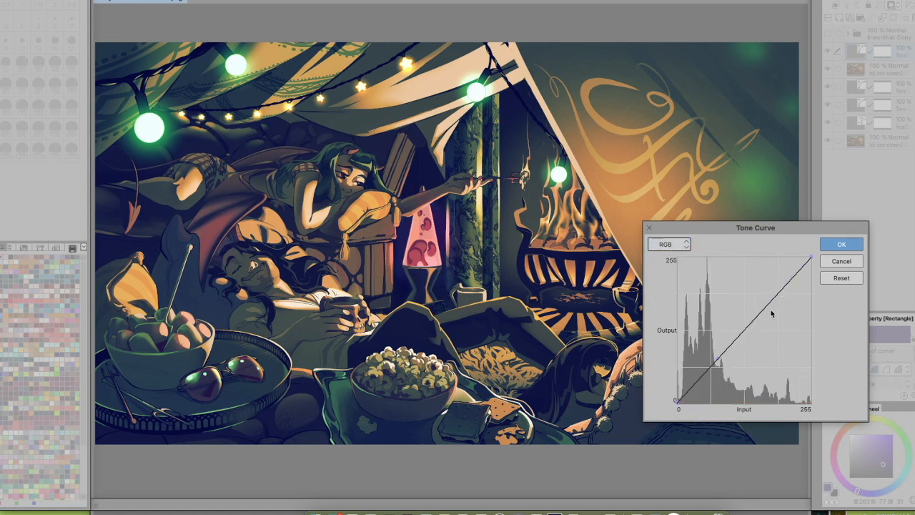
Try a strongly wavy RGB curve with several midtone and highlight control points, and reset the curve
click(718, 360)
drag(760, 314, 772, 290)
click(752, 322)
drag(748, 325, 732, 303)
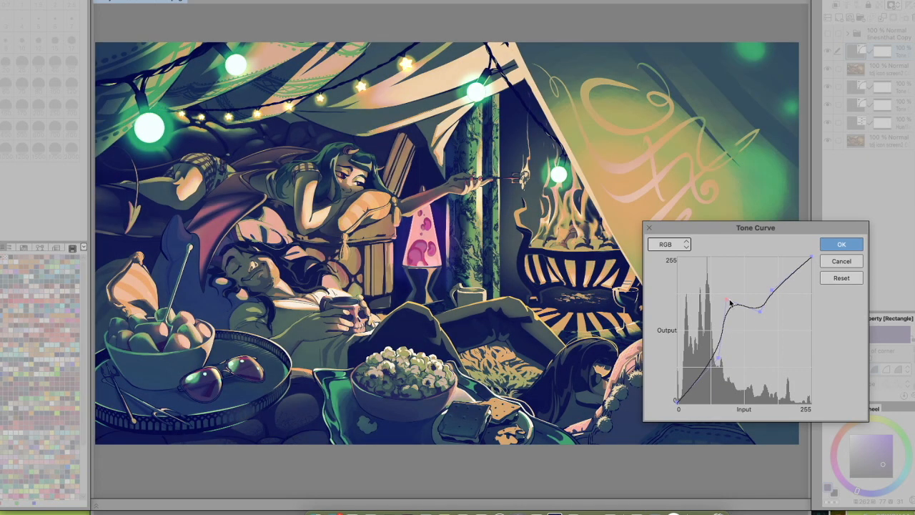
drag(719, 343, 713, 342)
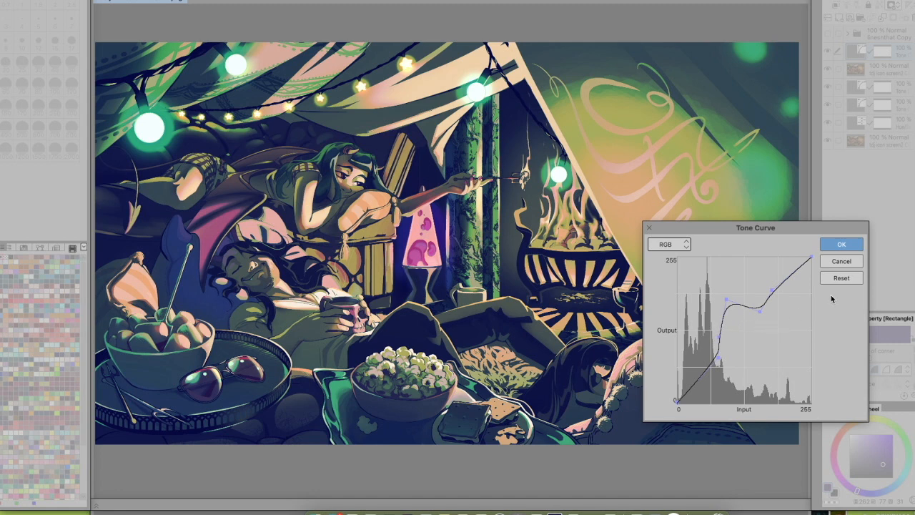
click(841, 274)
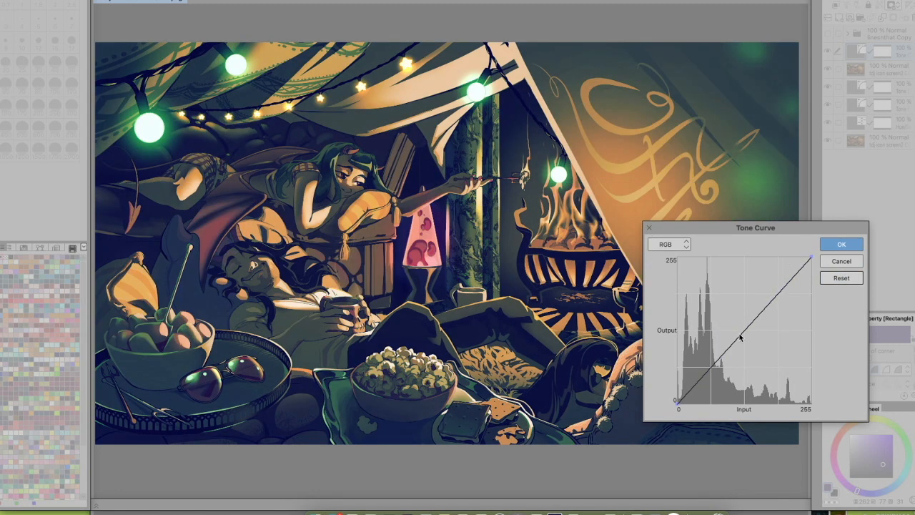
Shape the RGB curve with slight adjustments to midtone and highlight points close to the straight line, and accept the tone curve
mouse_move(786, 288)
mouse_down()
mouse_move(780, 256)
mouse_move(777, 292)
mouse_up()
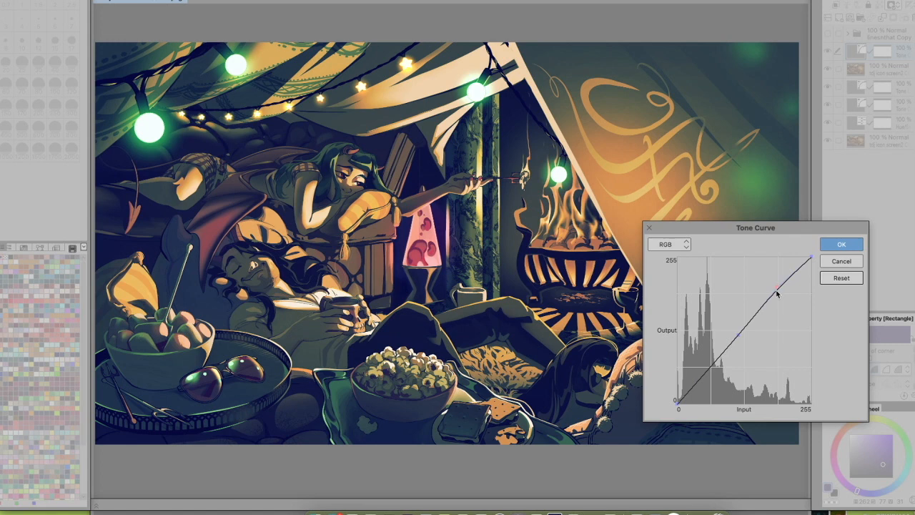
drag(740, 336, 728, 336)
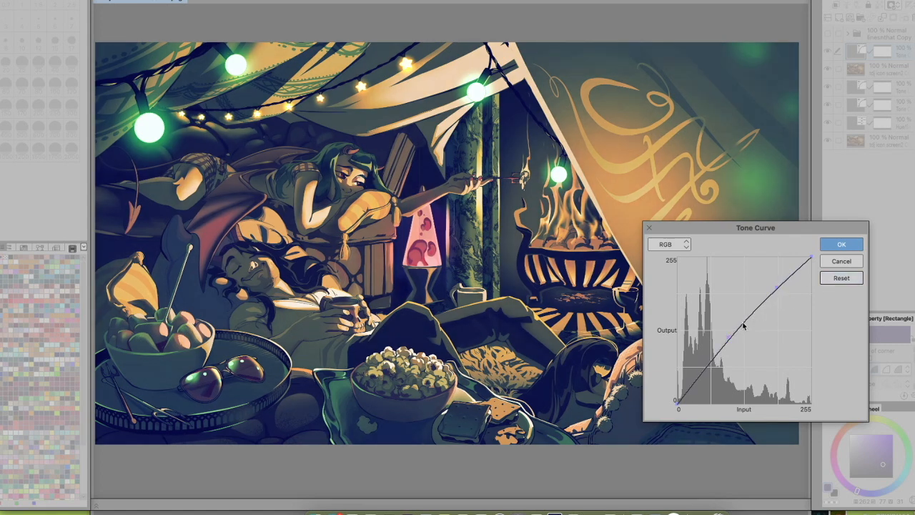
drag(776, 294, 750, 322)
click(730, 335)
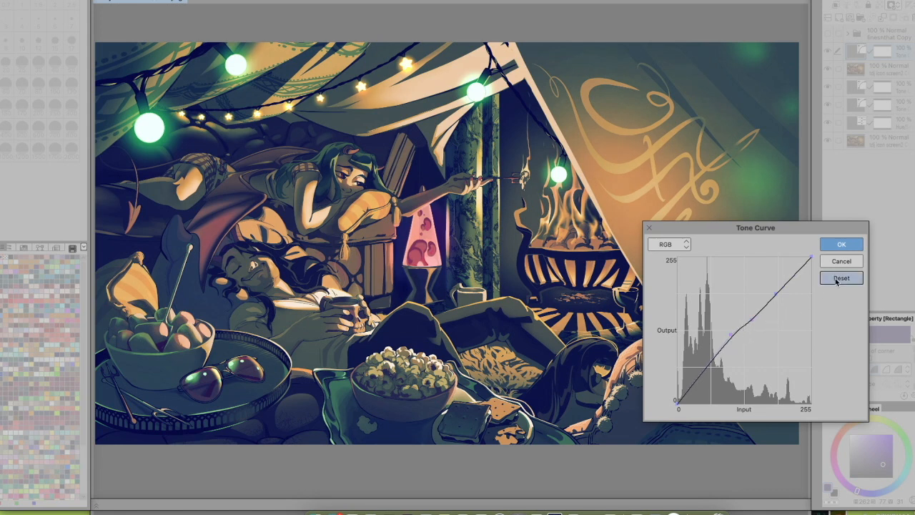
click(848, 246)
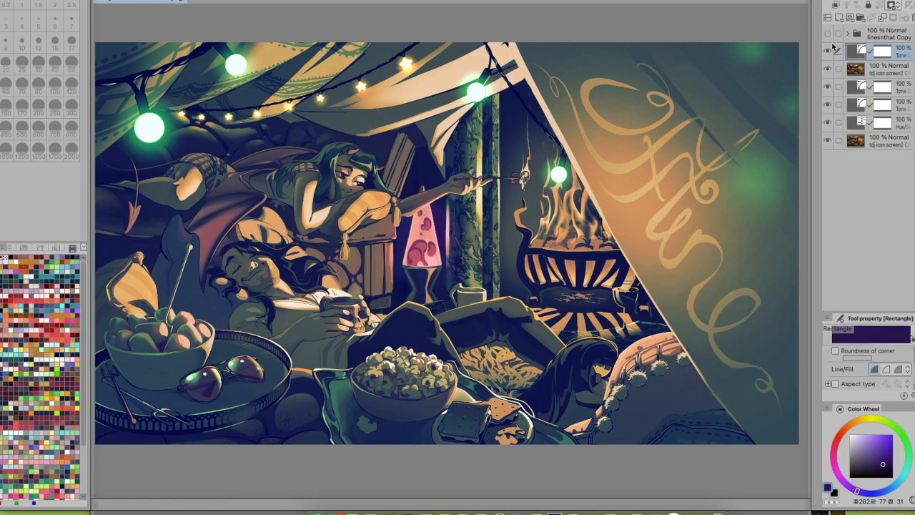
Compare the artwork with and without the top tone curve layer, and review the layer's RGB curve settings once more
click(828, 51)
click(828, 50)
click(829, 51)
click(828, 51)
click(829, 51)
click(828, 50)
click(828, 51)
click(828, 51)
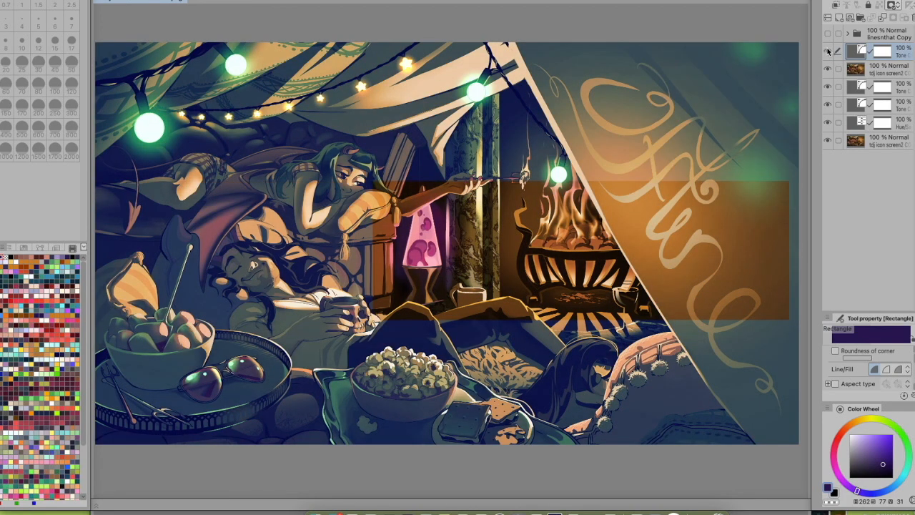
click(828, 51)
click(828, 51)
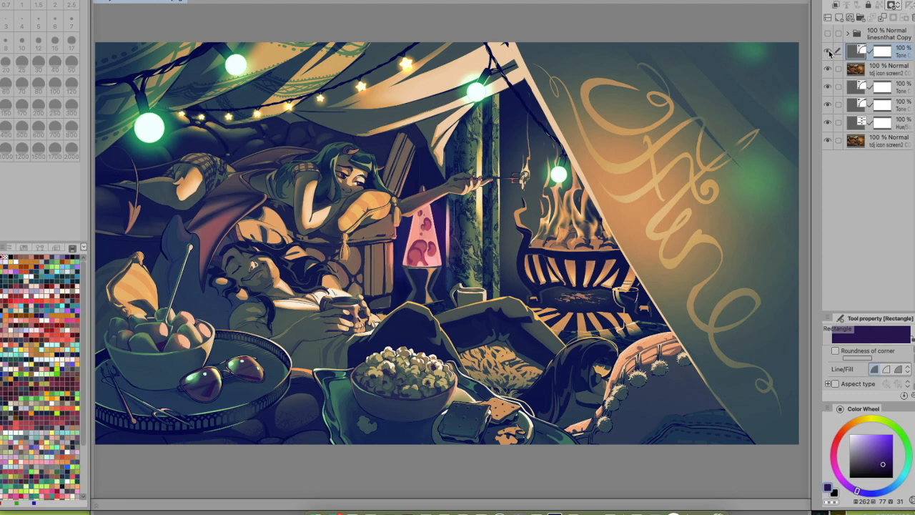
click(828, 52)
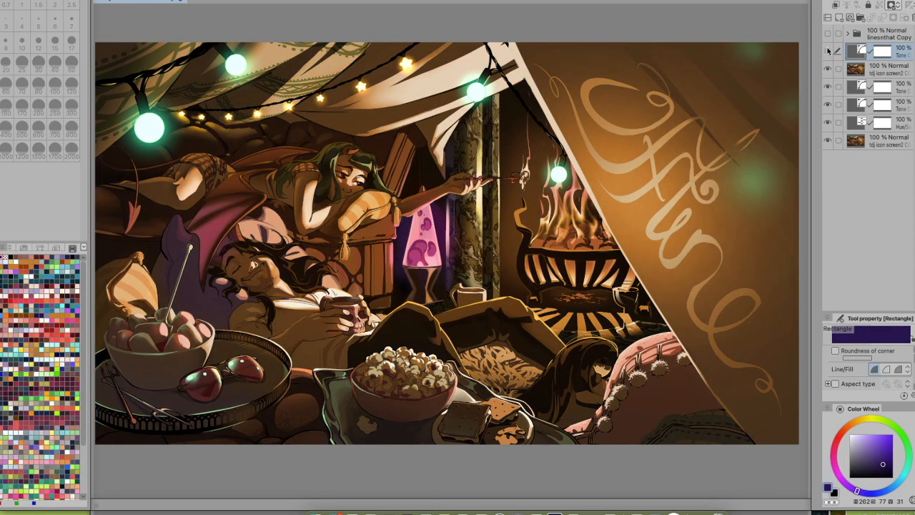
click(828, 52)
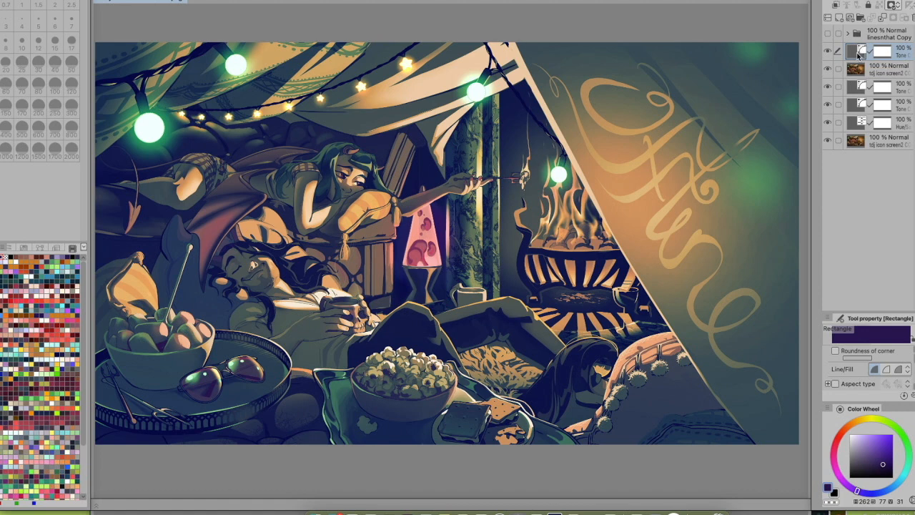
double_click(852, 53)
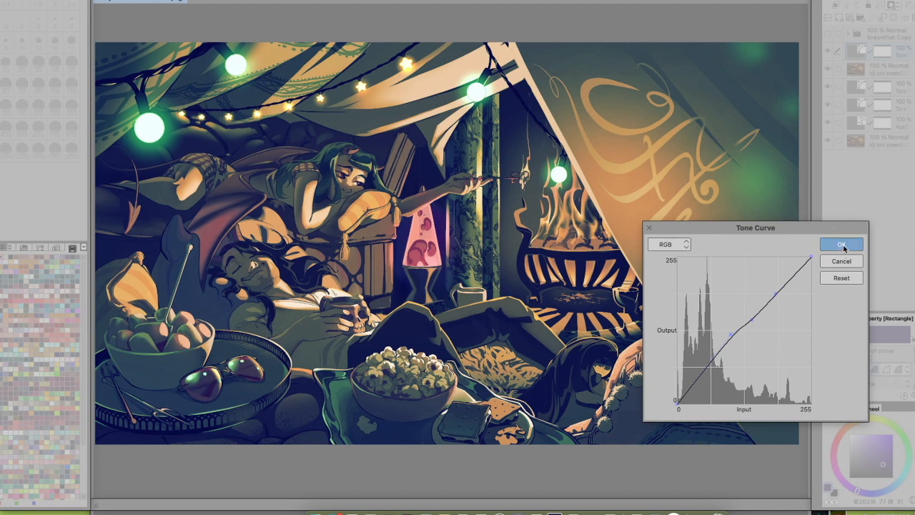
click(843, 244)
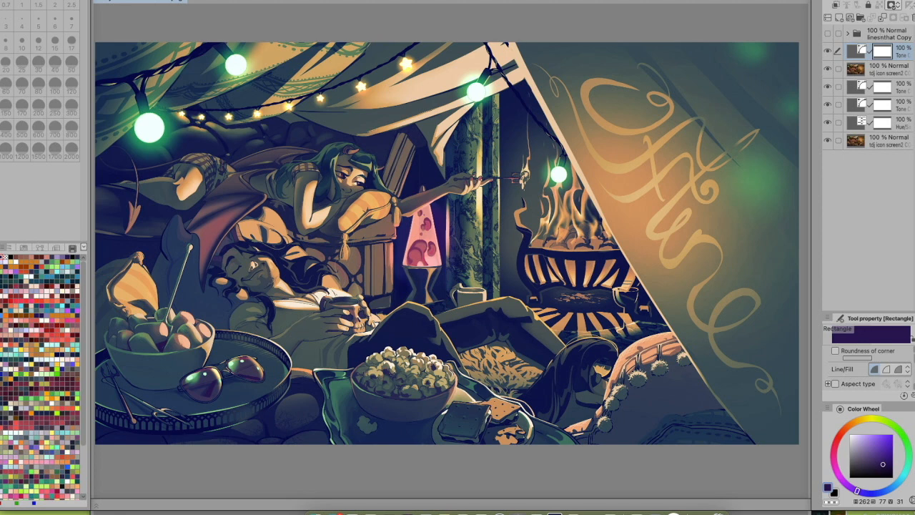
Try masking the top tone curve layer with an enlarged G-pen in transparent colour, stroking down the large tent panel beside the fireplace
key(b)
key(p)
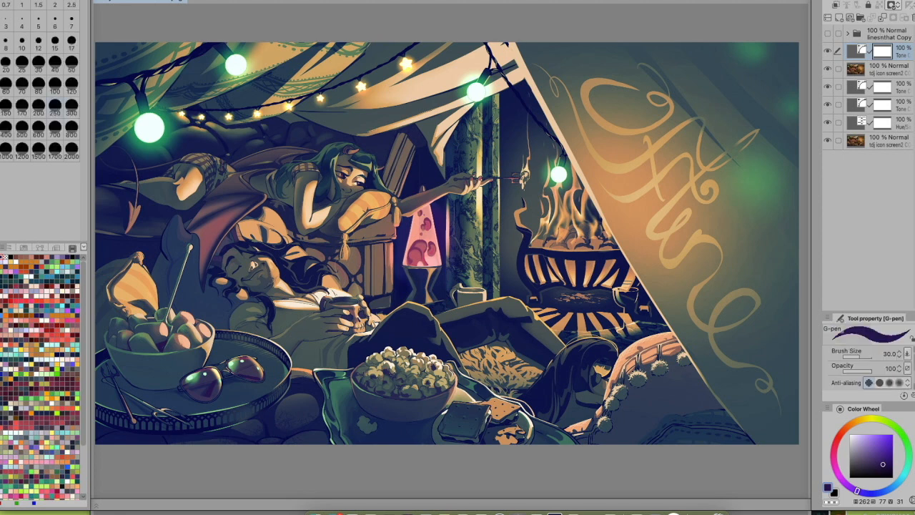
scroll(670, 189, up, 3)
scroll(670, 189, down, 2)
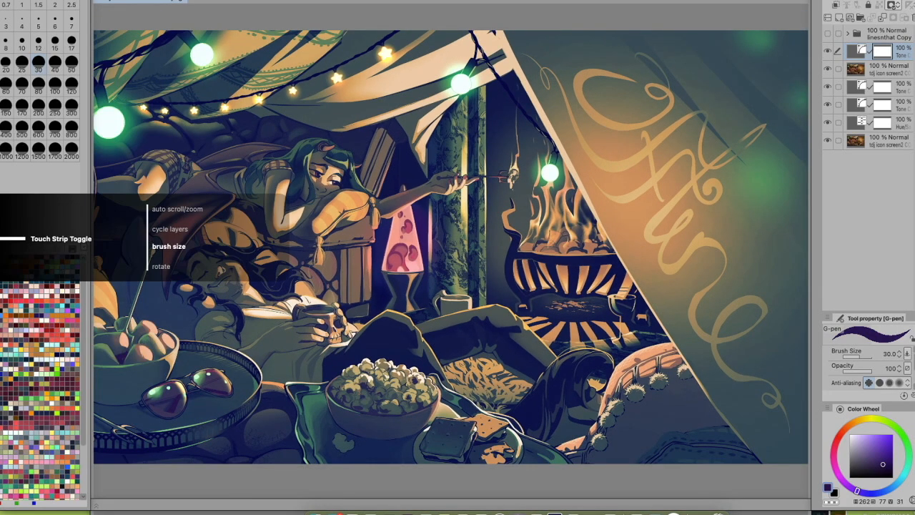
key(super+0)
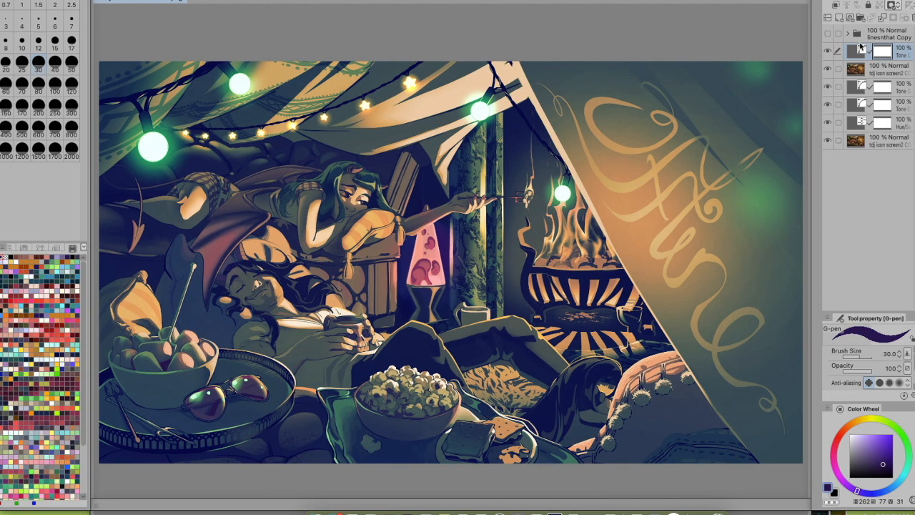
key(])
key(])
key(])
key(])
key(])
key(])
key(])
key(])
key(])
key(])
key(])
key(])
key(])
key(])
key(])
key(])
key(])
key(])
key([)
key([)
key([)
mouse_move(635, 51)
mouse_down()
mouse_move(700, 58)
mouse_move(748, 113)
mouse_move(772, 166)
mouse_move(786, 243)
mouse_move(790, 374)
mouse_move(754, 447)
mouse_up()
Enlarge the G-pen to 1500 and try masking out the grading across the fireplace and the foreground food
key(])
key(])
key(])
key(])
key(])
mouse_move(615, 46)
mouse_down()
mouse_move(683, 81)
mouse_move(739, 163)
mouse_move(766, 299)
mouse_move(757, 359)
mouse_move(720, 404)
mouse_move(644, 431)
mouse_move(463, 449)
mouse_move(213, 446)
mouse_move(153, 431)
mouse_move(179, 409)
mouse_move(363, 352)
mouse_move(652, 190)
mouse_move(534, 194)
mouse_move(353, 304)
mouse_move(229, 361)
mouse_move(177, 370)
mouse_move(515, 241)
mouse_move(666, 206)
mouse_move(427, 367)
mouse_move(329, 422)
mouse_up()
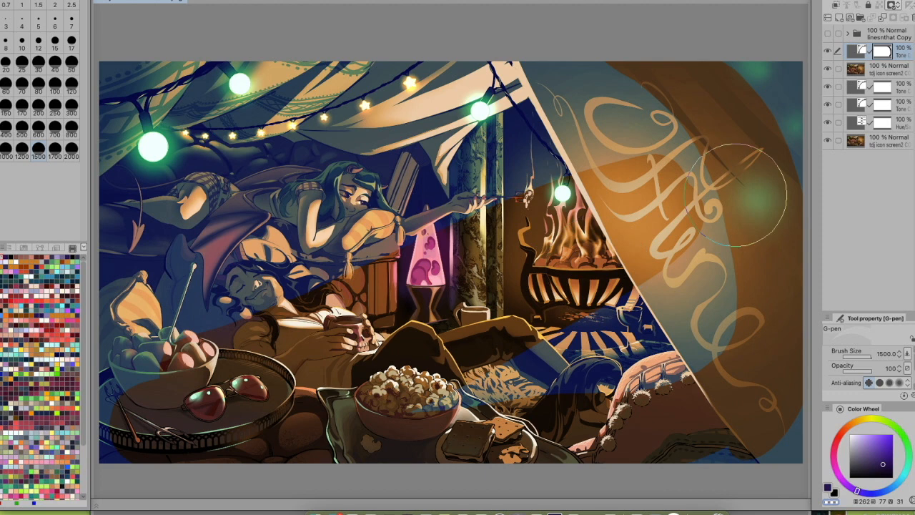
Check the masked tone curve layer against the ungraded copy, and try masking out the grading over the two characters and tent panel
click(828, 51)
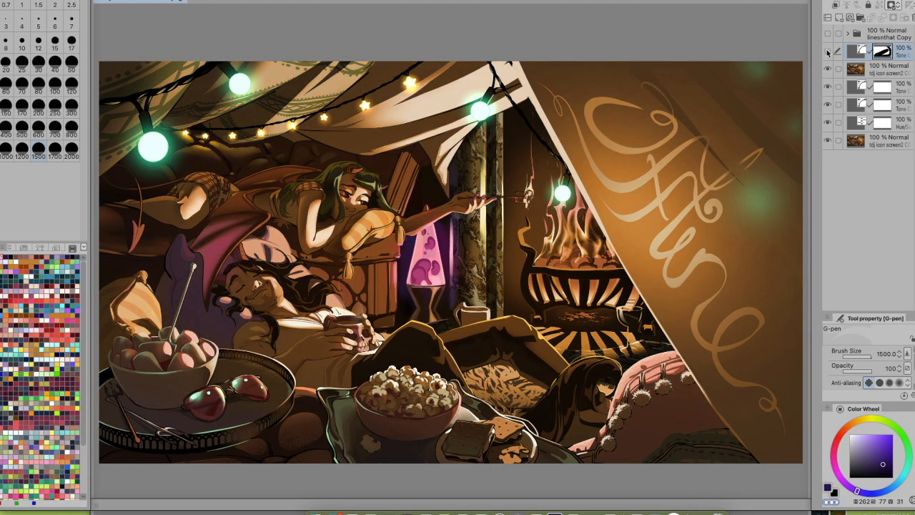
click(828, 51)
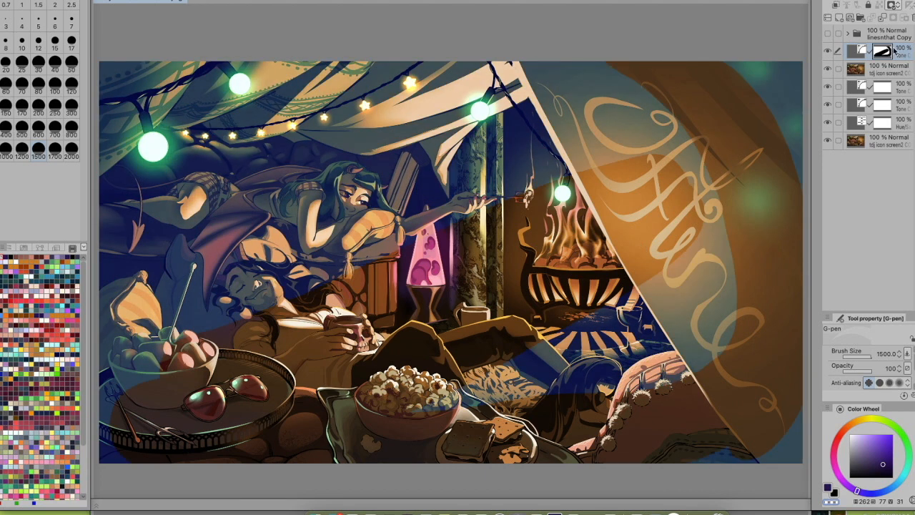
mouse_move(366, 314)
mouse_down()
mouse_move(483, 221)
mouse_move(465, 214)
mouse_move(229, 321)
mouse_move(551, 166)
mouse_move(235, 272)
mouse_move(464, 121)
mouse_up()
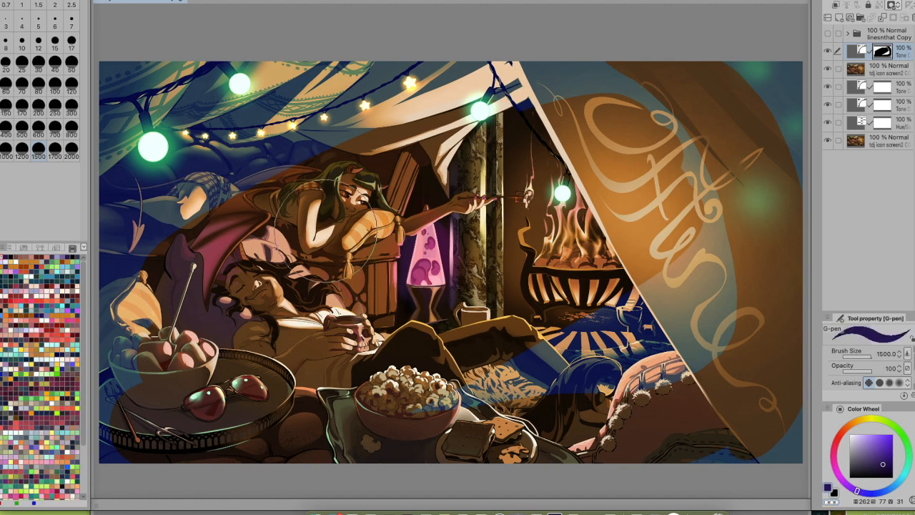
drag(184, 244, 414, 161)
mouse_move(655, 63)
mouse_down()
mouse_move(543, 143)
mouse_move(218, 268)
mouse_move(178, 315)
mouse_move(712, 111)
mouse_move(612, 40)
mouse_move(776, 36)
mouse_move(715, 107)
mouse_move(702, 171)
mouse_move(775, 286)
mouse_move(769, 429)
mouse_move(572, 451)
mouse_move(168, 425)
mouse_move(529, 236)
mouse_move(400, 400)
mouse_move(629, 400)
mouse_move(764, 204)
mouse_move(643, 236)
mouse_move(543, 278)
mouse_move(307, 401)
mouse_move(472, 386)
mouse_up()
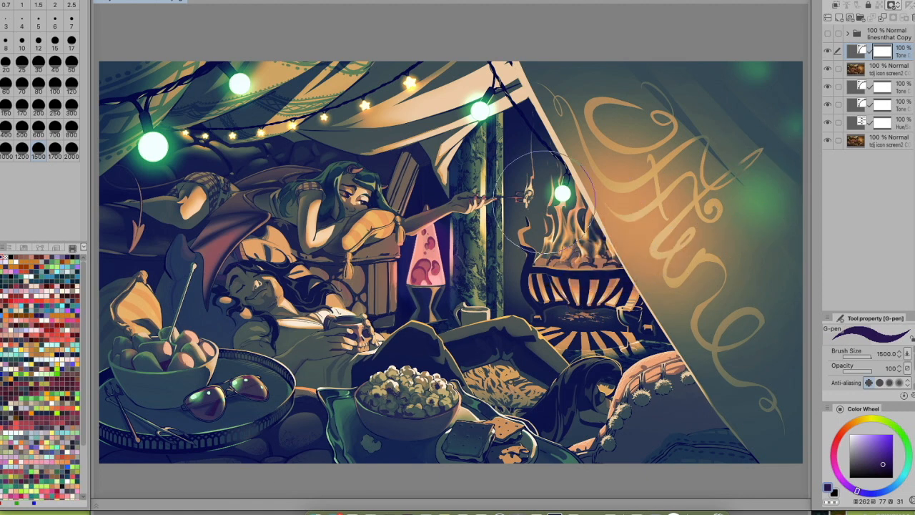
Try softening the grading on the layer mask with the Hard airbrush at size 2000, brushing over the characters and foreground
key(b)
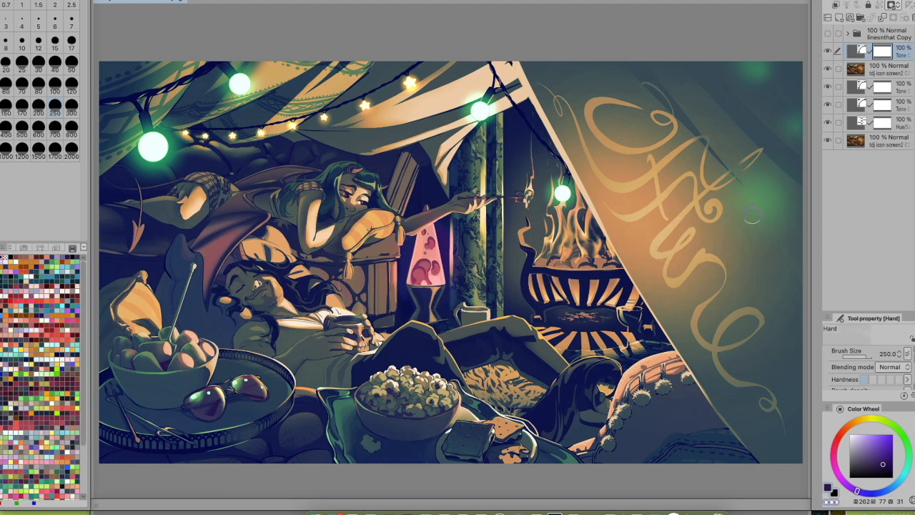
drag(711, 204, 747, 204)
drag(542, 193, 572, 193)
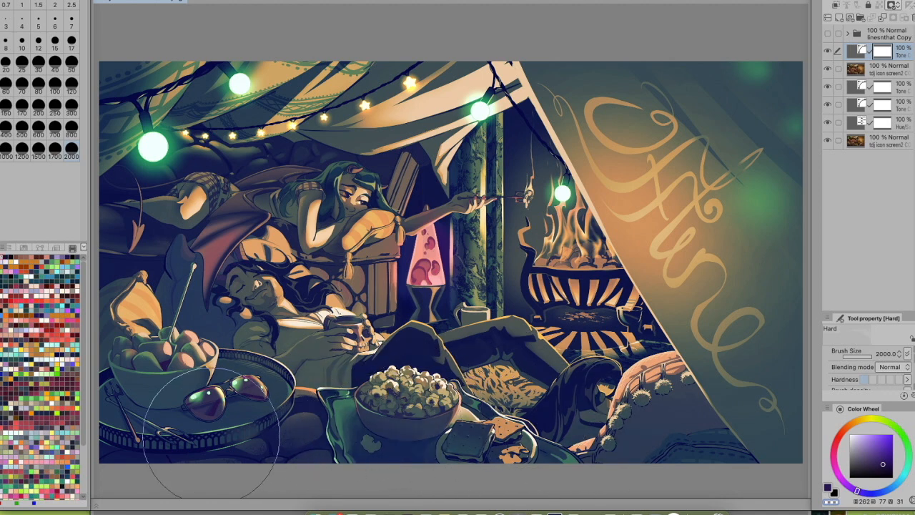
scroll(324, 427, left, 3)
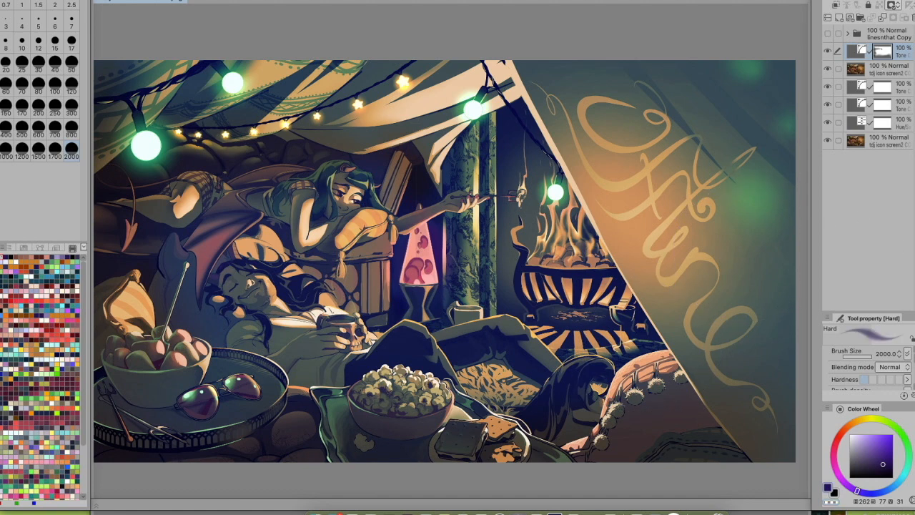
key(u)
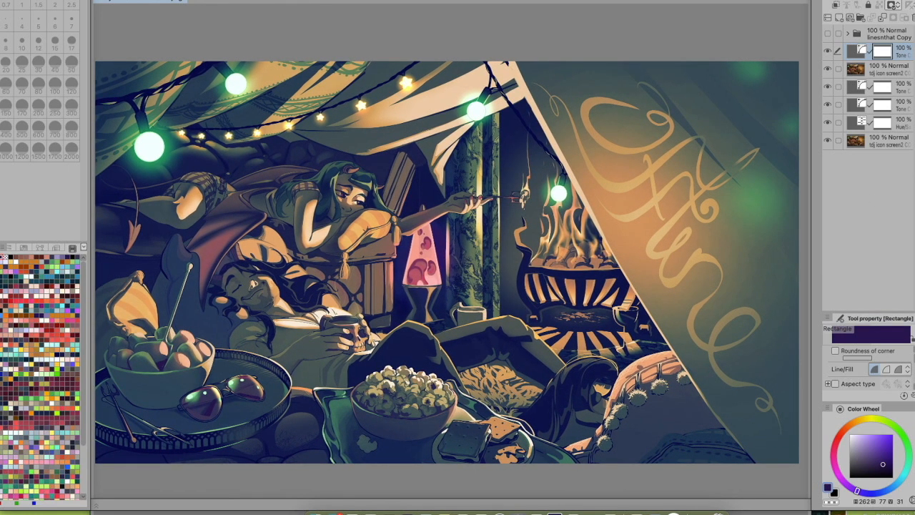
key(b)
key(g)
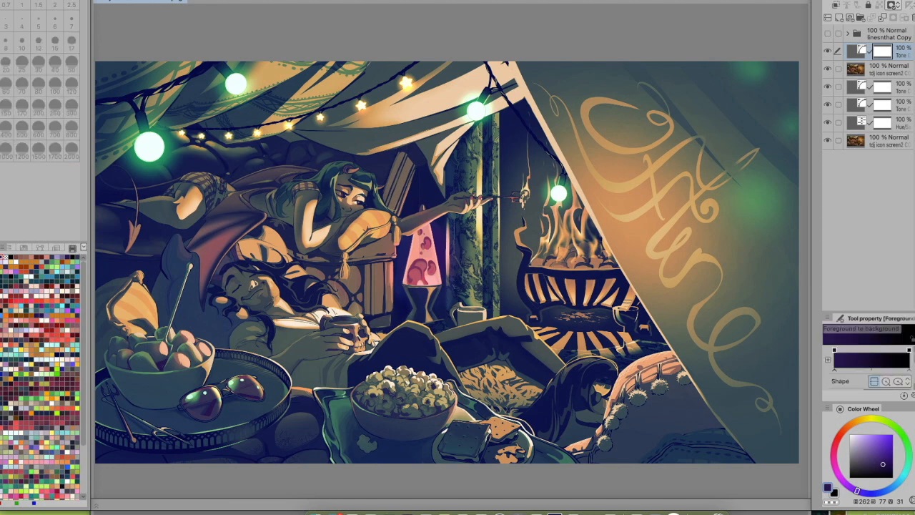
Mask out the top tone curve's effect around the fireplace with the Hard airbrush at size 1700
key(b)
key(bracketright)
key(bracketright)
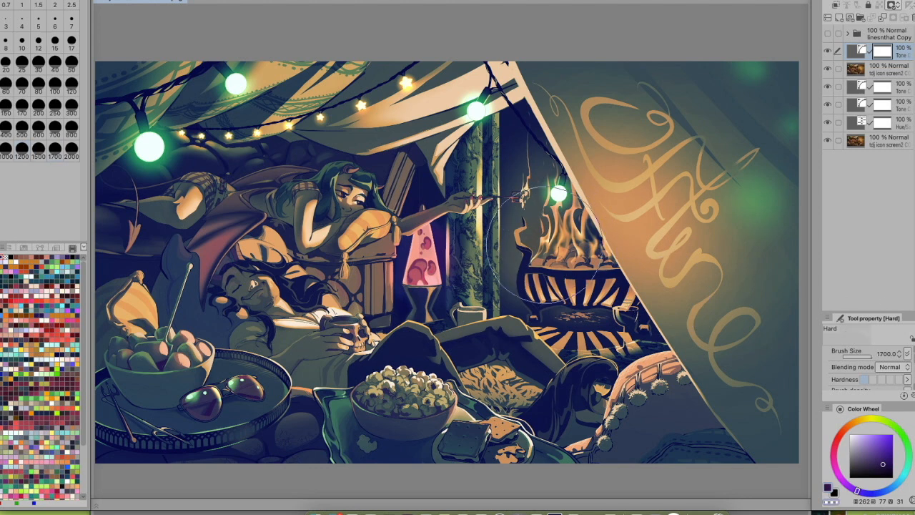
mouse_move(526, 205)
mouse_down()
mouse_move(503, 243)
mouse_move(529, 279)
mouse_move(515, 301)
mouse_move(498, 288)
mouse_move(664, 329)
mouse_move(715, 264)
mouse_up()
Extend the mask softly around the fireplace, pillar and lava lamp with the Soft airbrush, enlarging it to 2000
key(e)
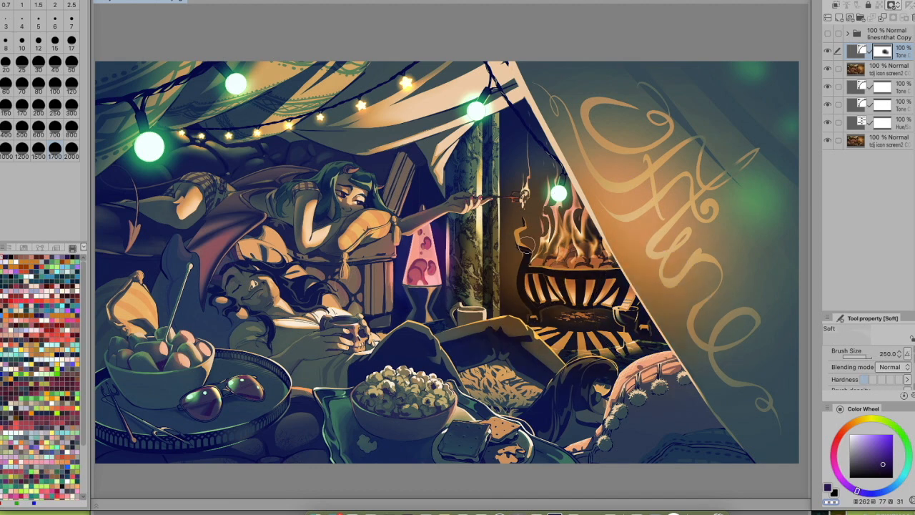
key(bracketleft)
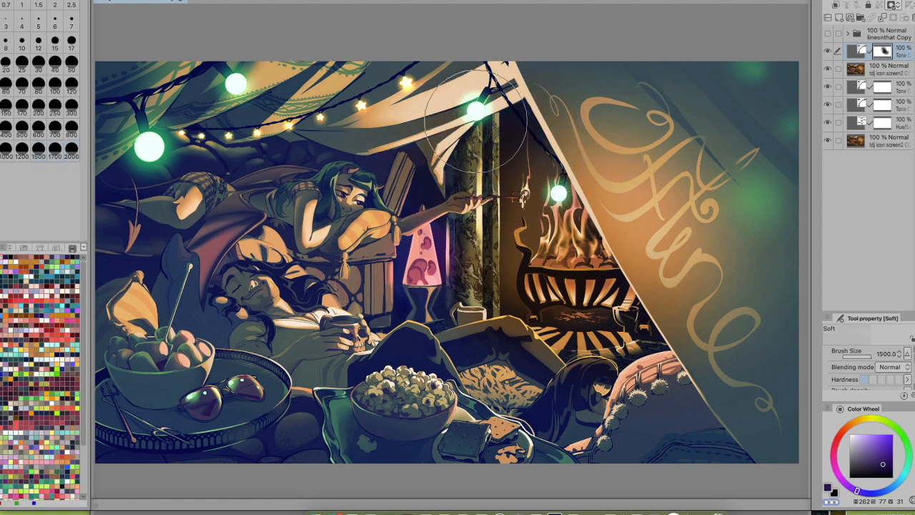
key(bracketleft)
key(bracketleft)
key(bracketleft)
key(bracketleft)
key(bracketright)
key(bracketright)
key(bracketright)
key(bracketright)
key(bracketright)
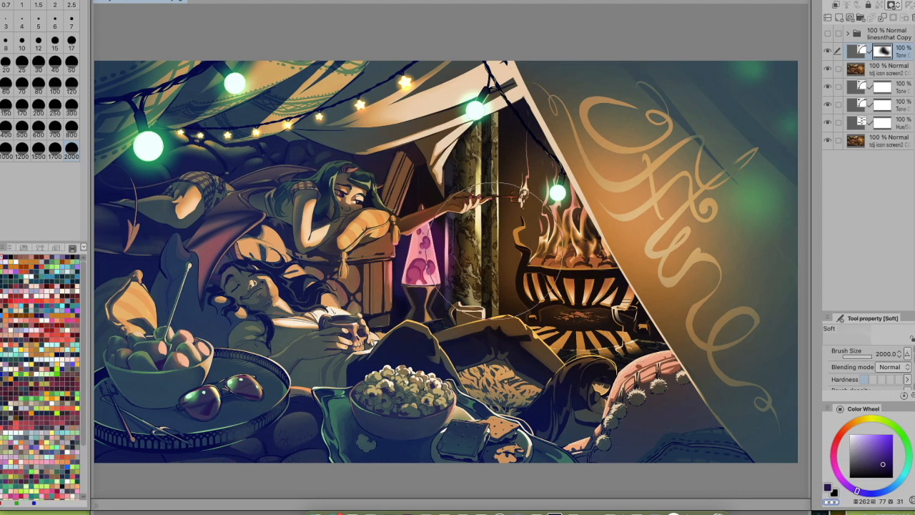
drag(676, 247, 682, 246)
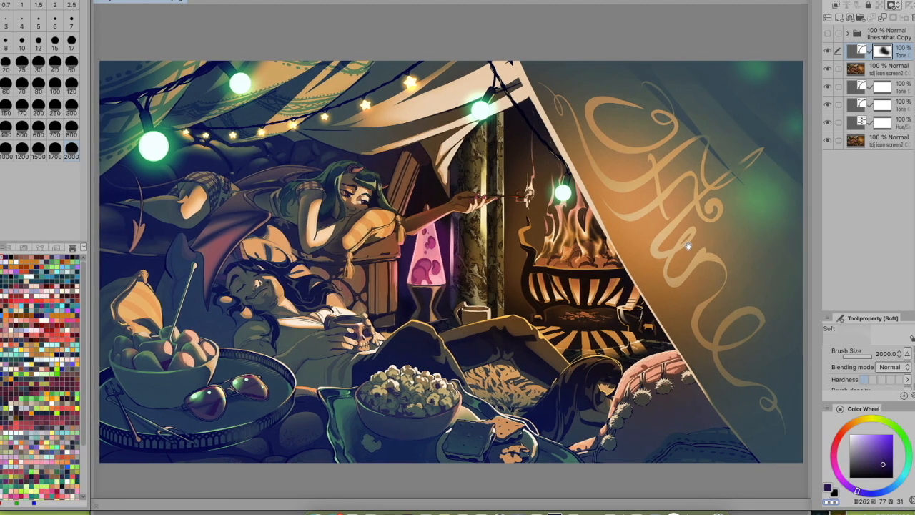
Compare the artwork with and without the masked tone curve by repeatedly toggling the top layer's visibility
click(828, 50)
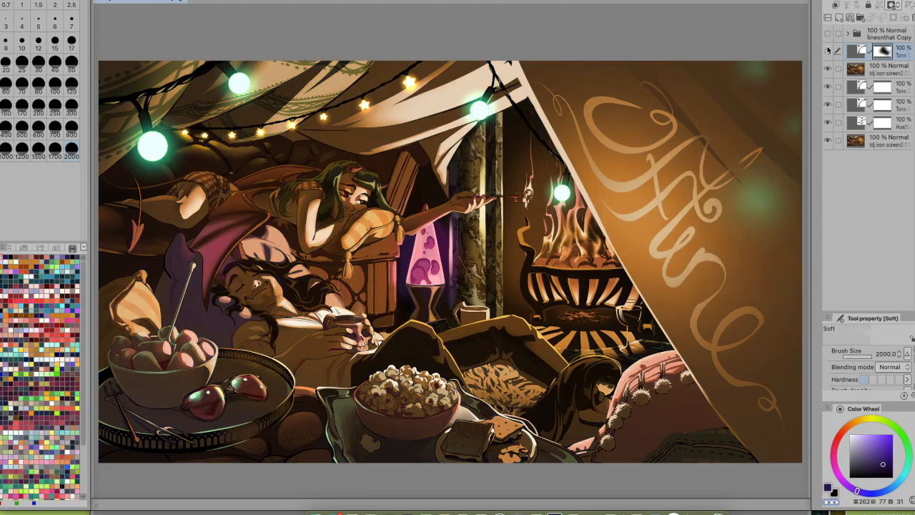
click(828, 50)
click(827, 50)
click(828, 50)
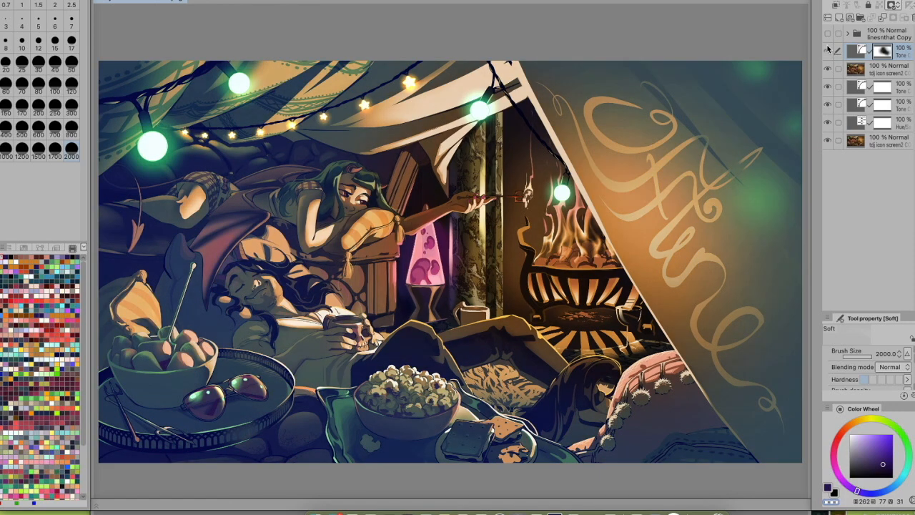
click(828, 50)
click(828, 50)
click(828, 50)
click(828, 50)
click(828, 50)
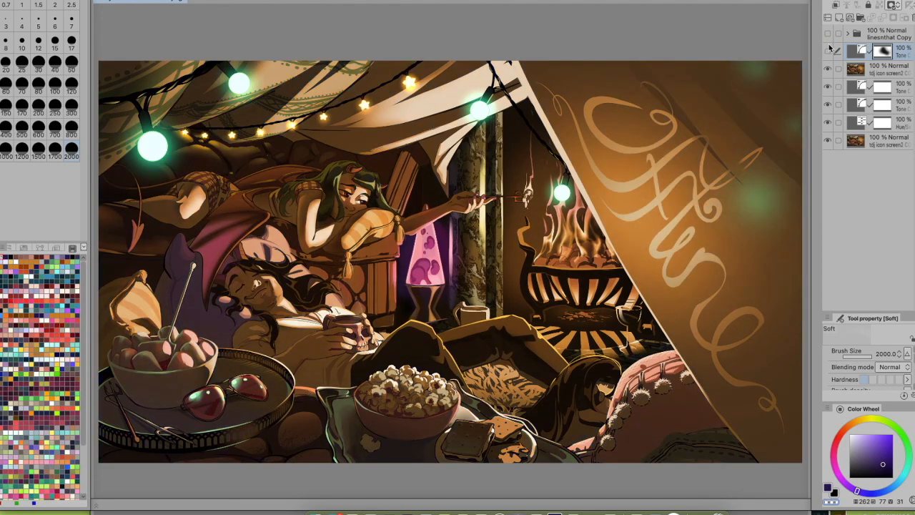
click(827, 50)
click(828, 50)
click(828, 50)
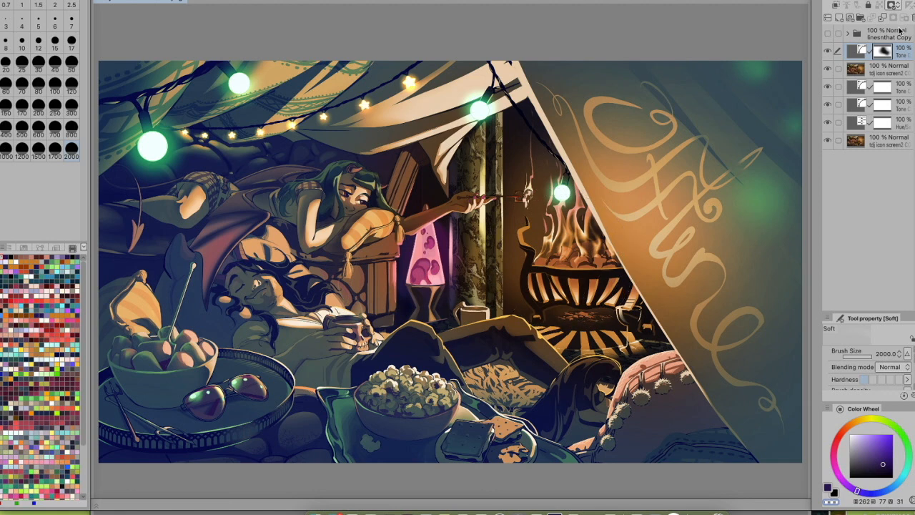
Compare the grading by disabling and re-enabling the top tone curve's layer mask and toggling that layer's visibility
right_click(879, 53)
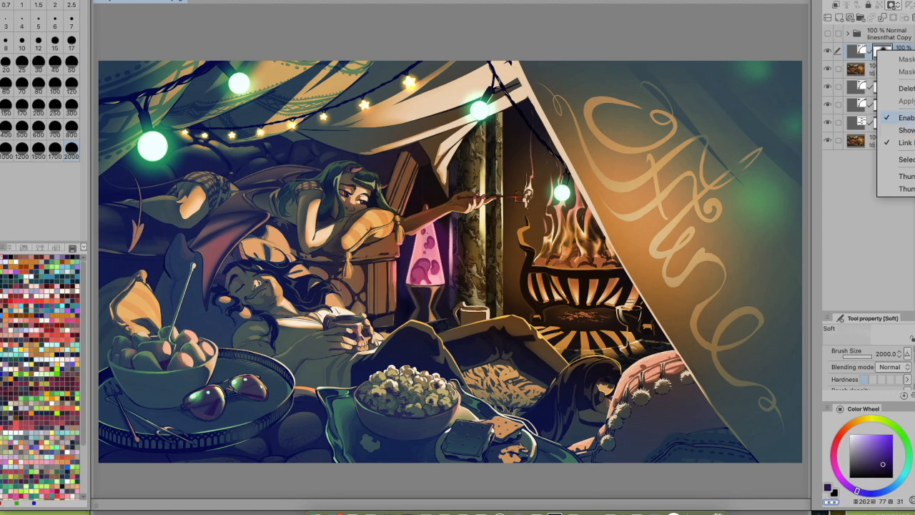
click(902, 117)
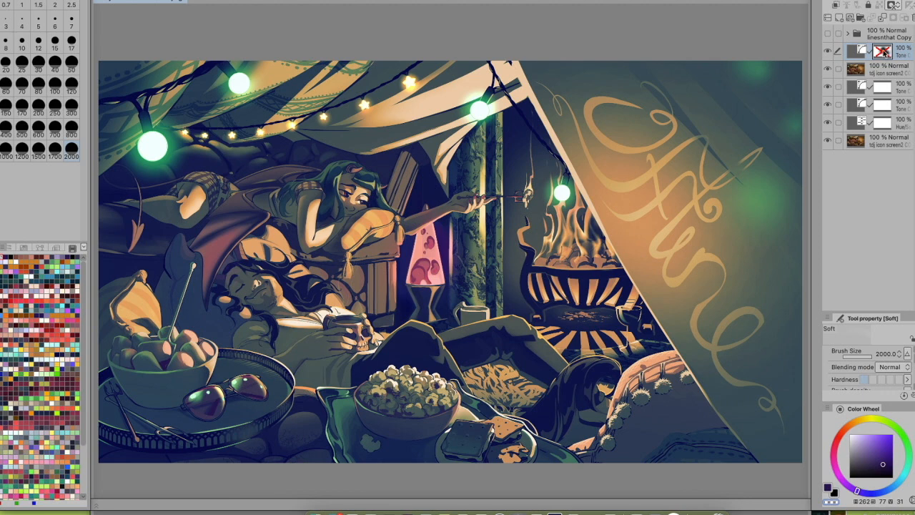
shift+click(884, 52)
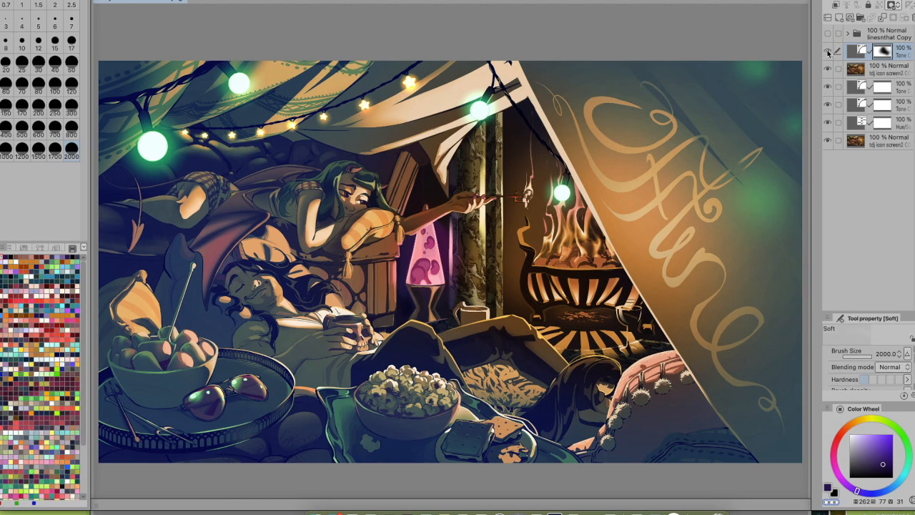
click(828, 52)
click(828, 52)
Add a Hue/Saturation/Luminosity correction layer above the masked tone curve with Saturation lowered to -45
click(204, 1)
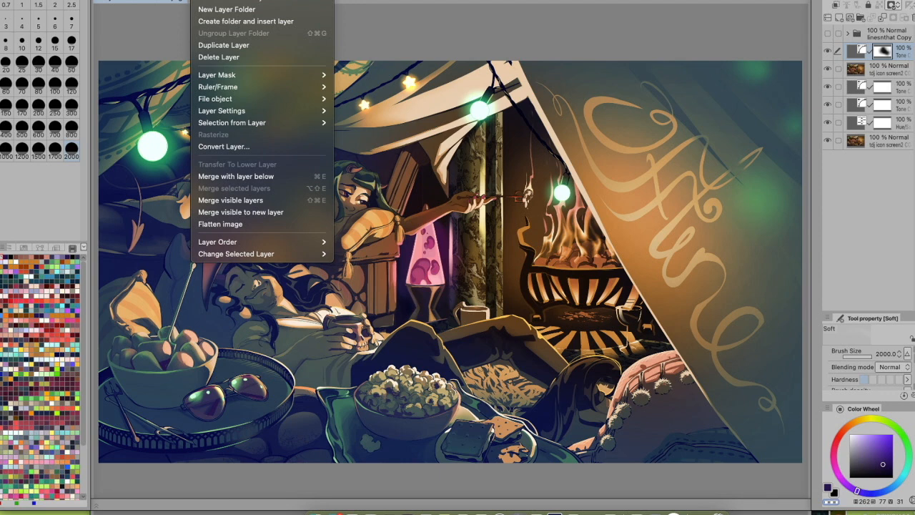
mouse_move(235, 114)
mouse_move(224, 2)
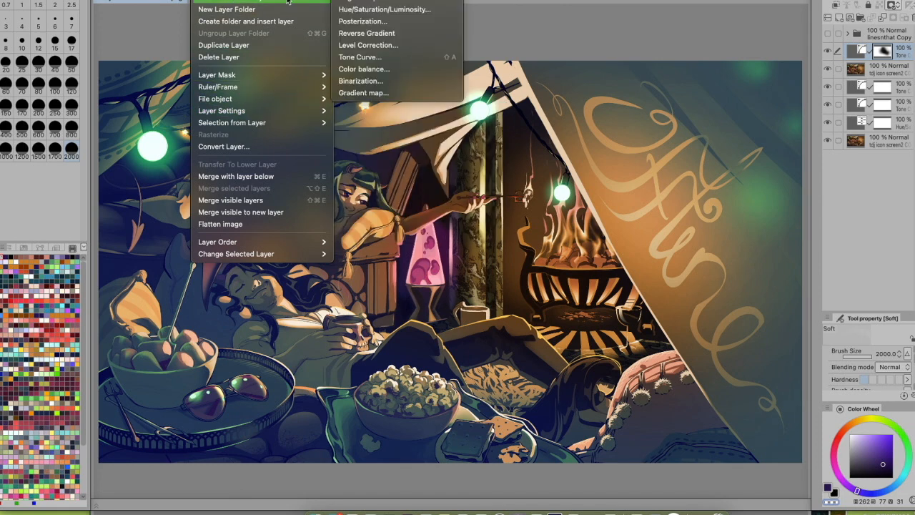
click(371, 9)
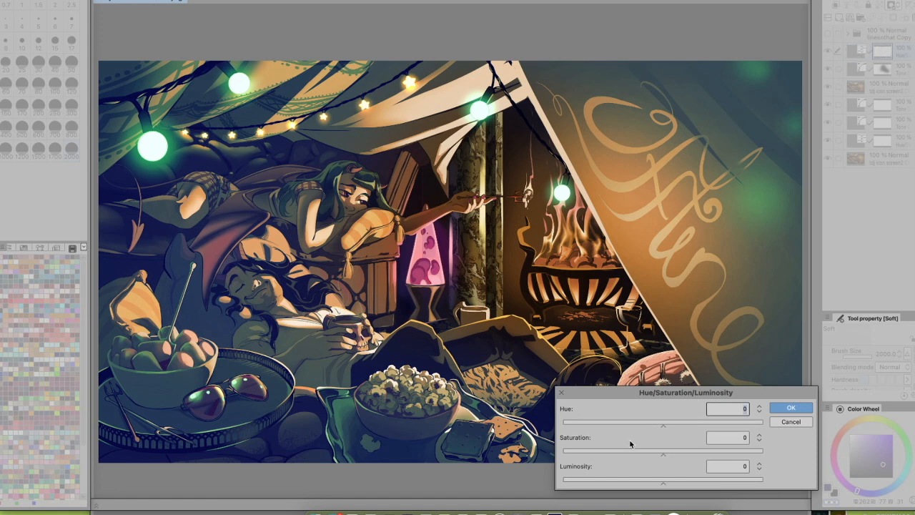
drag(659, 453, 618, 454)
click(789, 408)
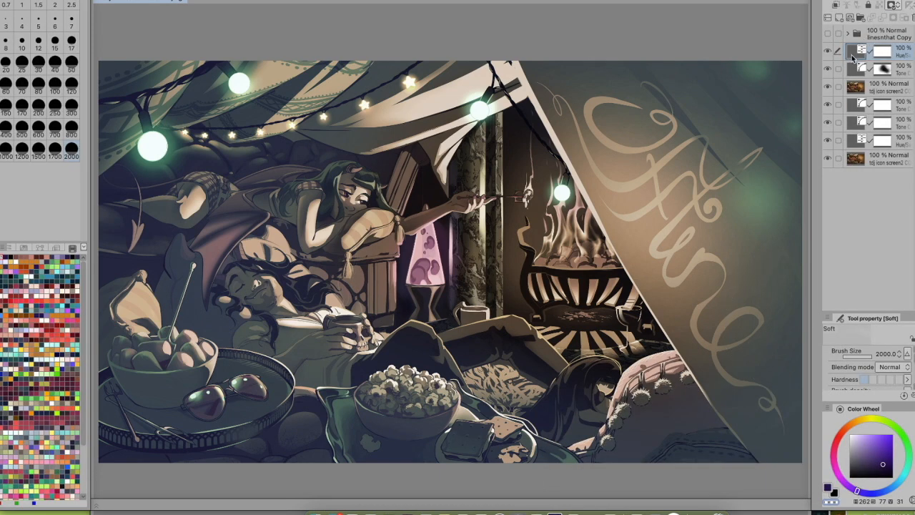
Set the new correction layer's Saturation to -100 and compare the greyscale result by toggling the layer's visibility
double_click(852, 57)
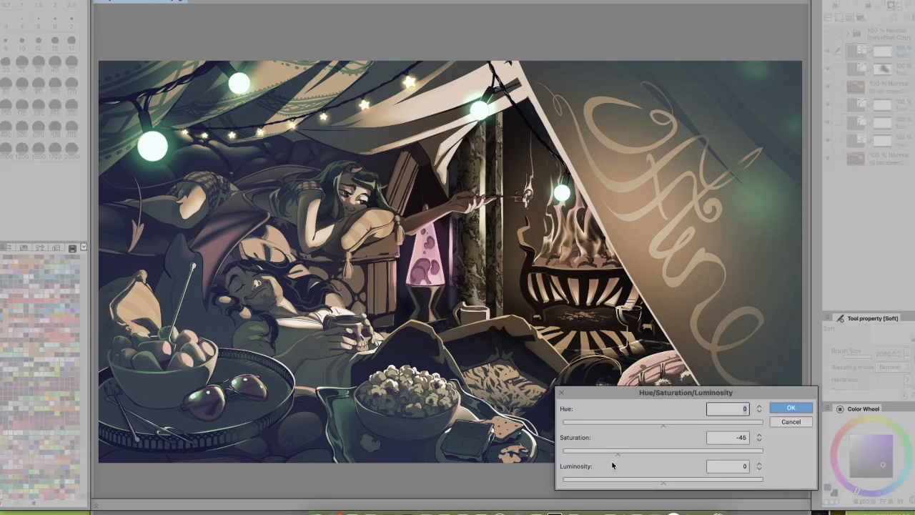
drag(619, 455, 552, 457)
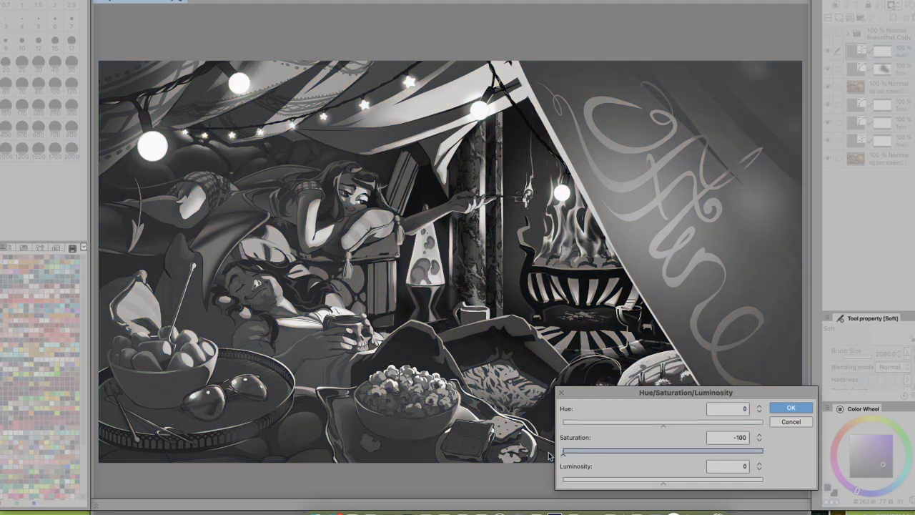
click(790, 407)
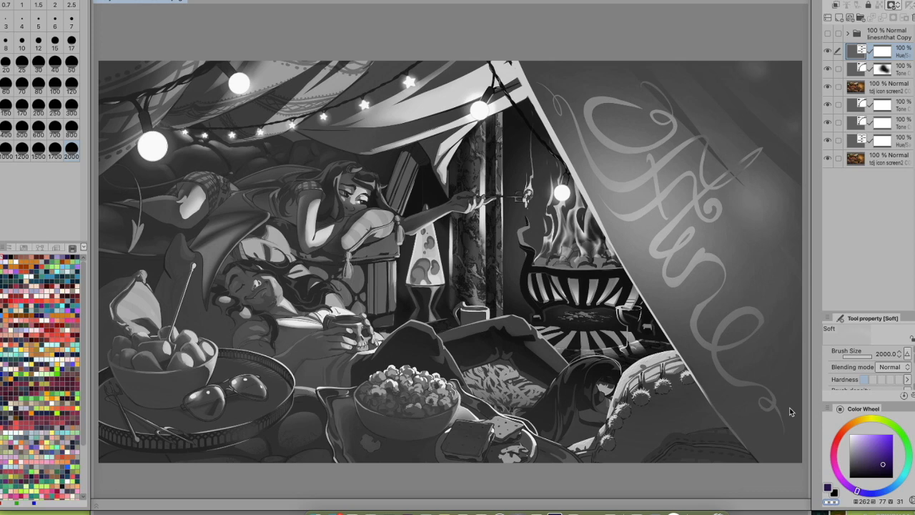
click(827, 51)
click(828, 51)
Restore colour around the characters, lava lamp, fireplace and tent lettering by brushing the desaturation layer's mask with the Soft airbrush at size 2000
click(883, 50)
mouse_move(465, 207)
mouse_down()
mouse_move(436, 215)
mouse_move(415, 254)
mouse_move(350, 193)
mouse_move(286, 200)
mouse_move(300, 300)
mouse_move(343, 387)
mouse_up()
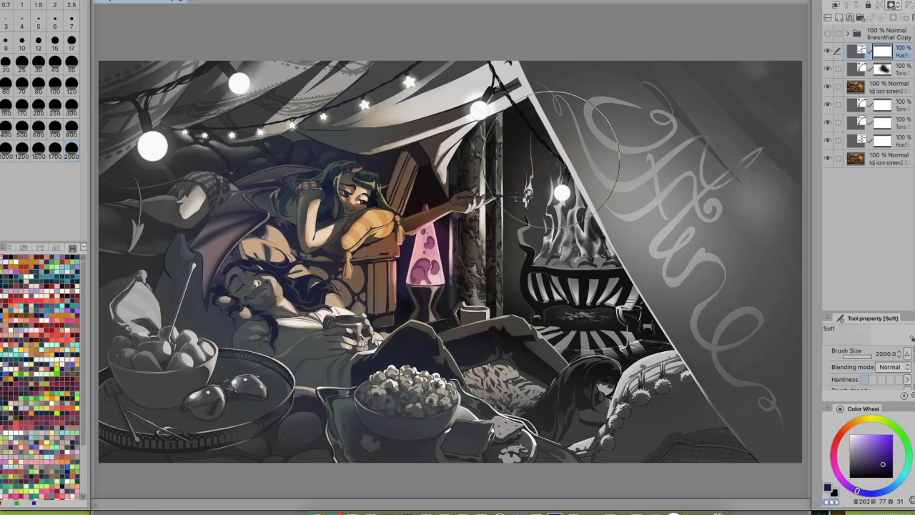
mouse_move(585, 246)
mouse_down()
mouse_move(527, 255)
mouse_move(585, 205)
mouse_move(532, 226)
mouse_move(595, 225)
mouse_up()
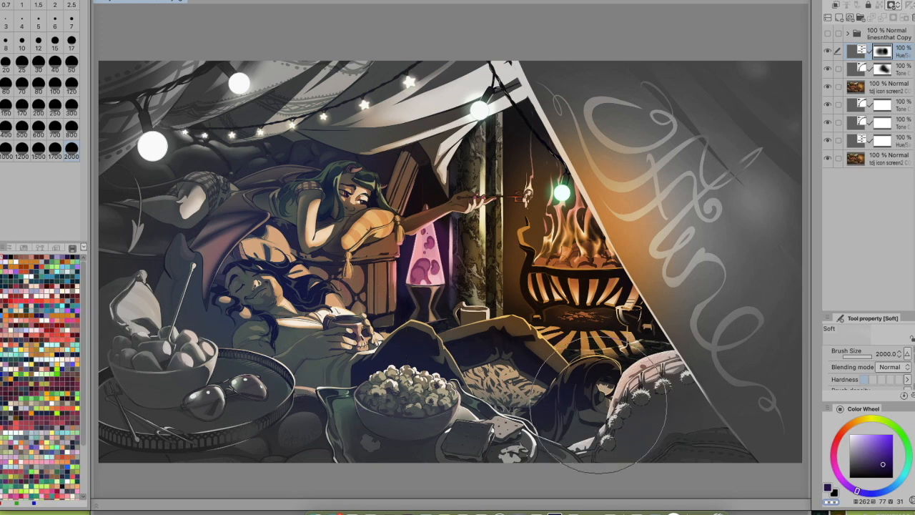
mouse_move(679, 268)
mouse_down()
mouse_move(634, 190)
mouse_move(701, 315)
mouse_move(738, 241)
mouse_move(673, 187)
mouse_move(719, 224)
mouse_move(730, 193)
mouse_move(669, 156)
mouse_move(521, 155)
mouse_move(536, 124)
mouse_move(659, 124)
mouse_move(773, 241)
mouse_move(681, 350)
mouse_move(543, 106)
mouse_move(362, 152)
mouse_move(515, 105)
mouse_move(298, 152)
mouse_move(435, 125)
mouse_move(389, 164)
mouse_move(294, 172)
mouse_up()
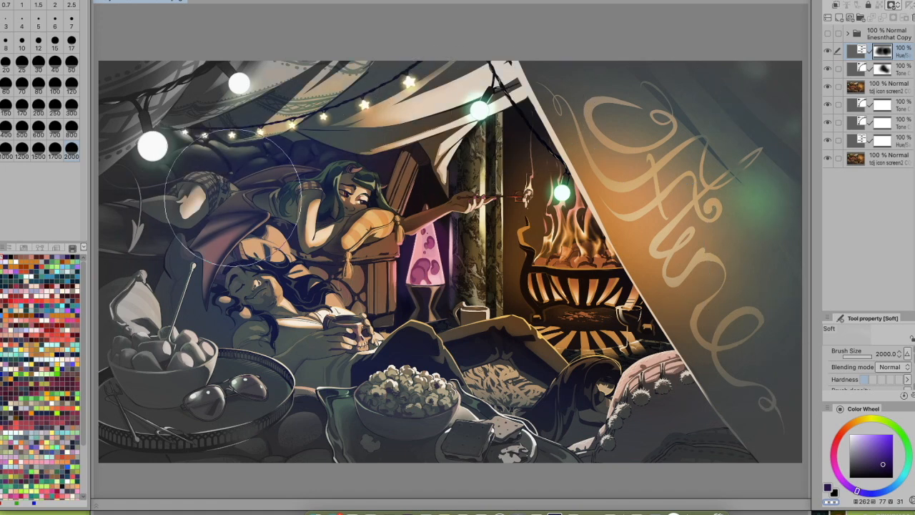
Mask out desaturation on smaller areas such as the bowl of fruit with a reduced Soft airbrush, and return the brush size to 2000
key(bracketleft)
key(bracketleft)
key(bracketleft)
key(bracketleft)
key(bracketleft)
key(bracketleft)
key(bracketleft)
key(bracketleft)
key(bracketleft)
key(bracketleft)
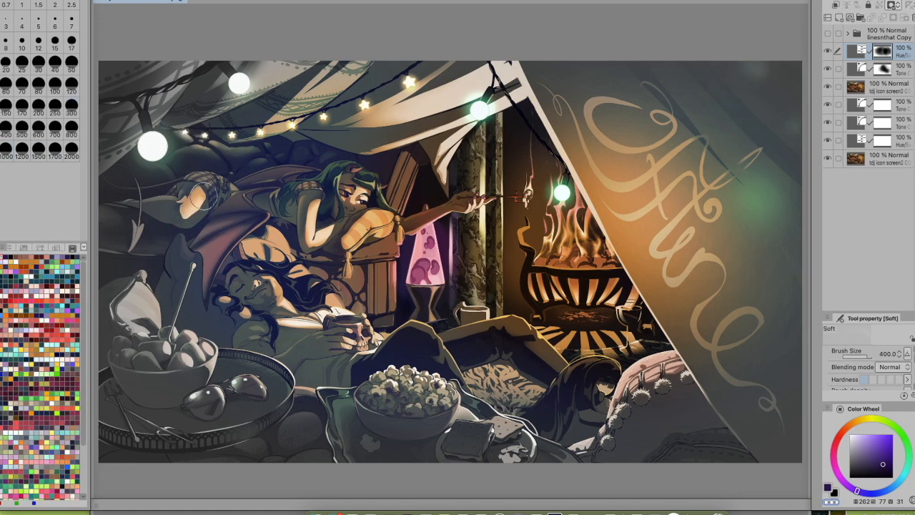
key(bracketright)
key(bracketright)
key(bracketright)
key(bracketright)
key(bracketright)
key(bracketleft)
key(bracketleft)
key(bracketleft)
key(bracketleft)
key(bracketleft)
key(bracketleft)
key(bracketleft)
key(bracketright)
key(bracketright)
key(bracketright)
key(bracketright)
key(bracketright)
key(bracketright)
mouse_move(187, 350)
mouse_down()
mouse_move(180, 340)
mouse_move(178, 352)
mouse_up()
key(bracketright)
key(bracketright)
key(bracketright)
key(bracketright)
key(bracketright)
key(bracketright)
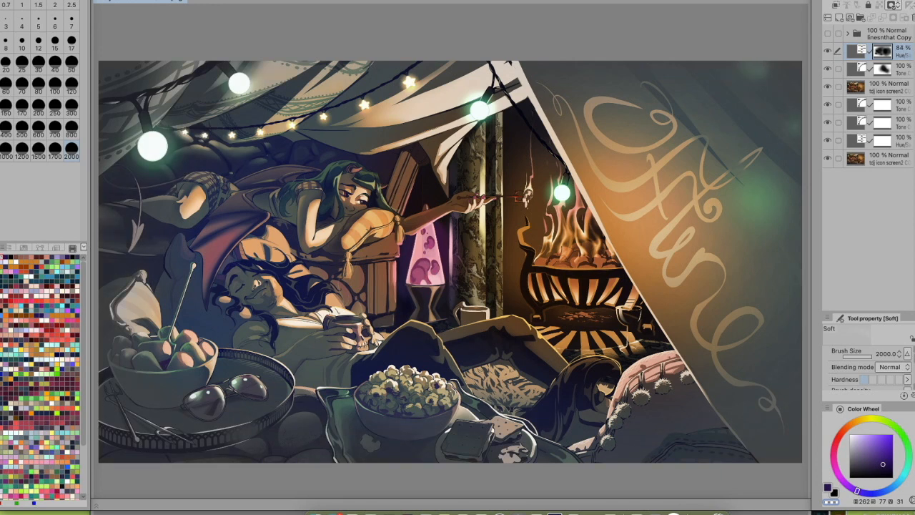
Lower the masked desaturation layer's opacity to 67%
drag(891, 0, 884, 0)
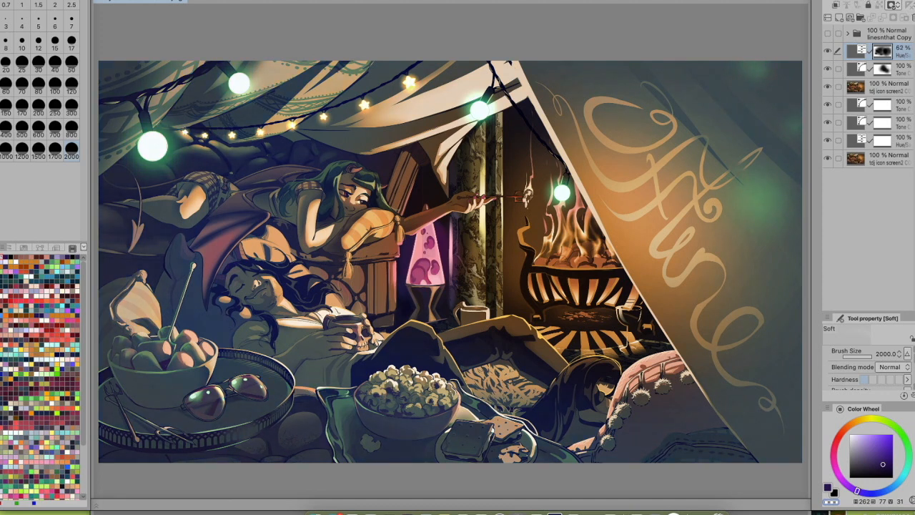
drag(899, 0, 900, 0)
drag(900, 0, 898, 0)
Compare the artwork with and without the masked desaturation layer by repeatedly toggling its visibility
click(828, 51)
click(828, 51)
click(833, 50)
click(832, 50)
click(832, 49)
click(831, 49)
click(832, 47)
click(833, 51)
click(828, 54)
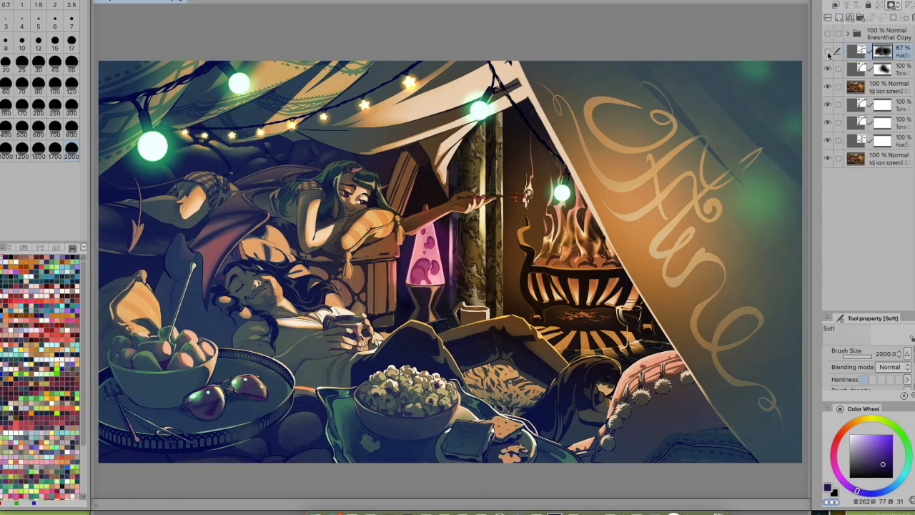
click(828, 53)
Compare the combined effect of the desaturation and masked tone curve layers by hiding and showing each one
click(829, 69)
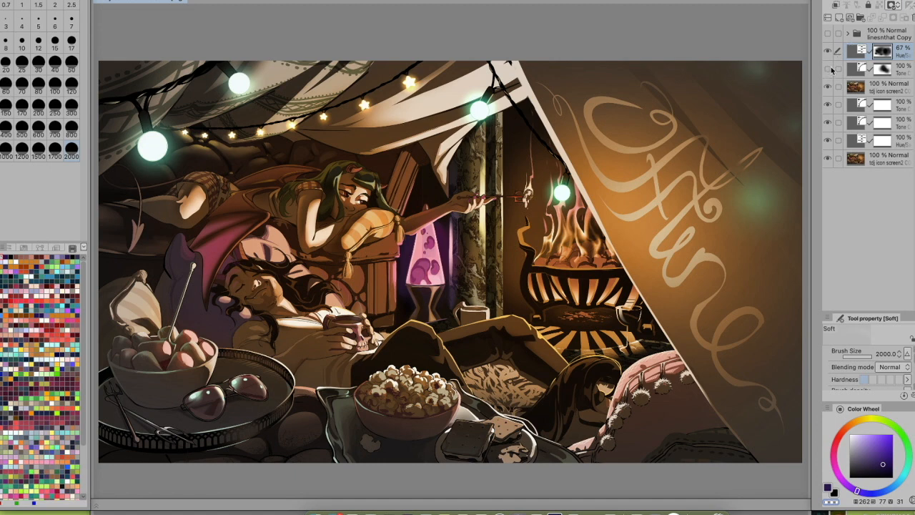
click(828, 69)
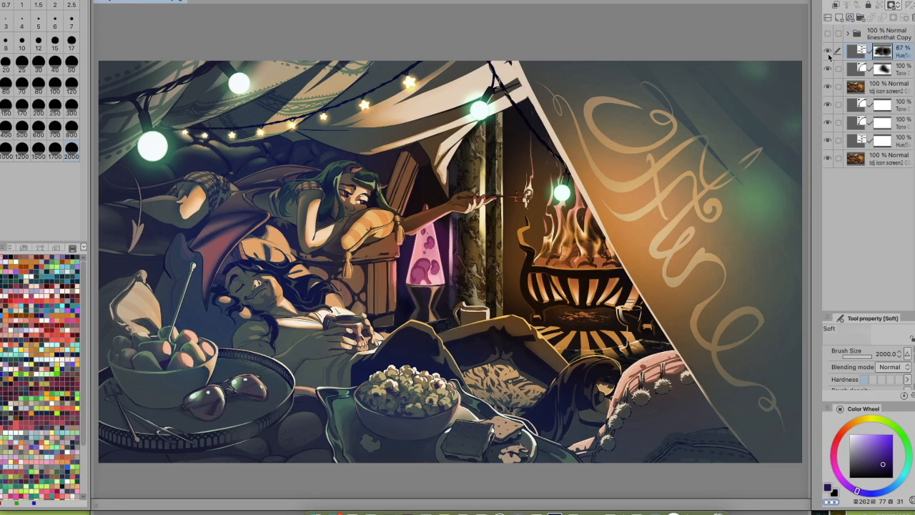
click(827, 52)
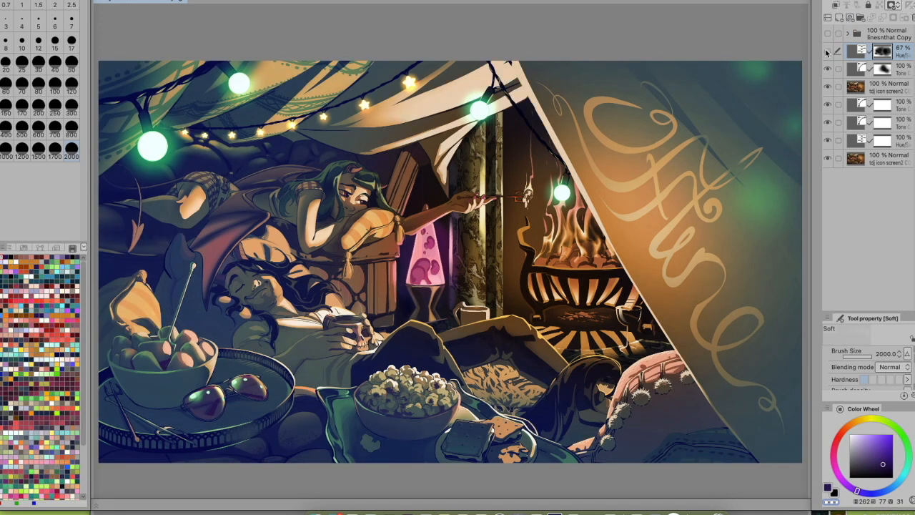
click(828, 51)
click(828, 51)
click(827, 52)
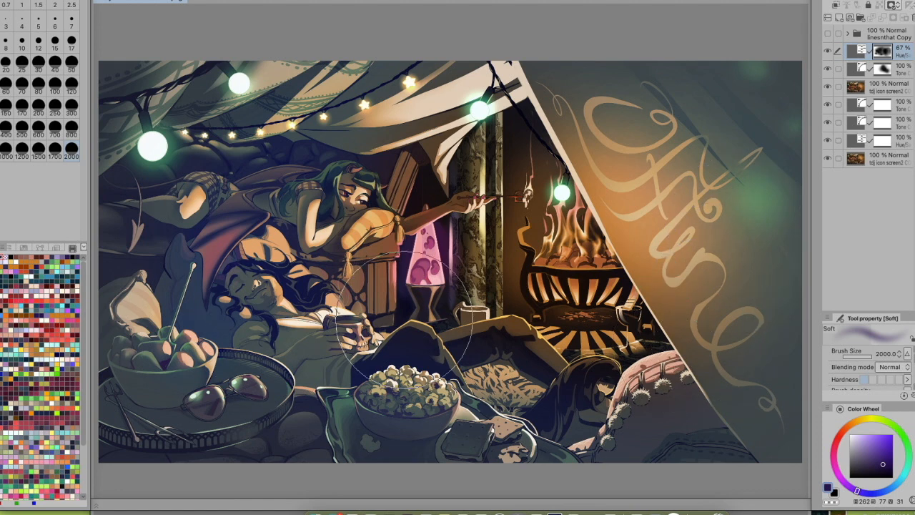
click(827, 51)
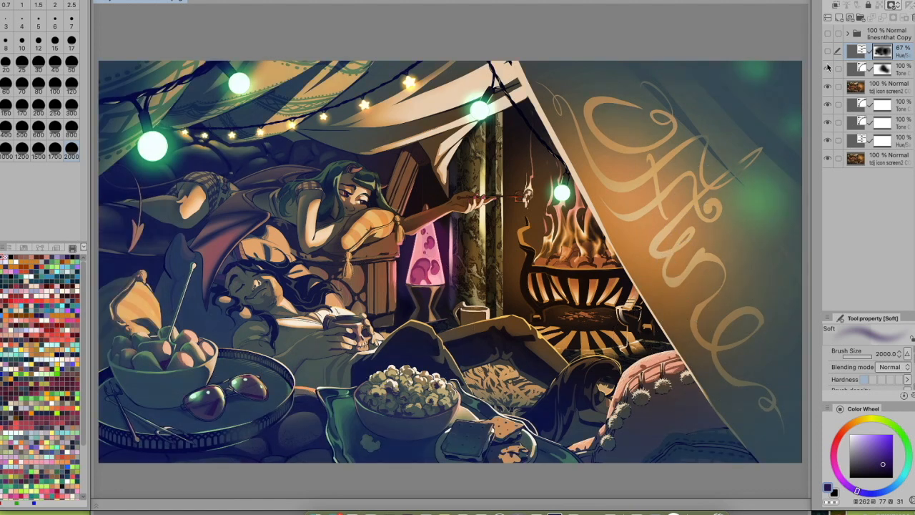
click(827, 68)
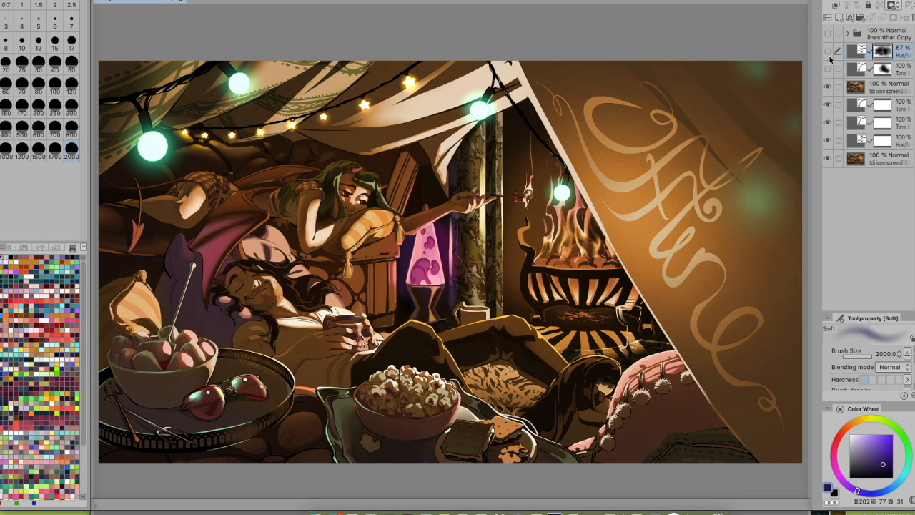
click(828, 68)
click(828, 53)
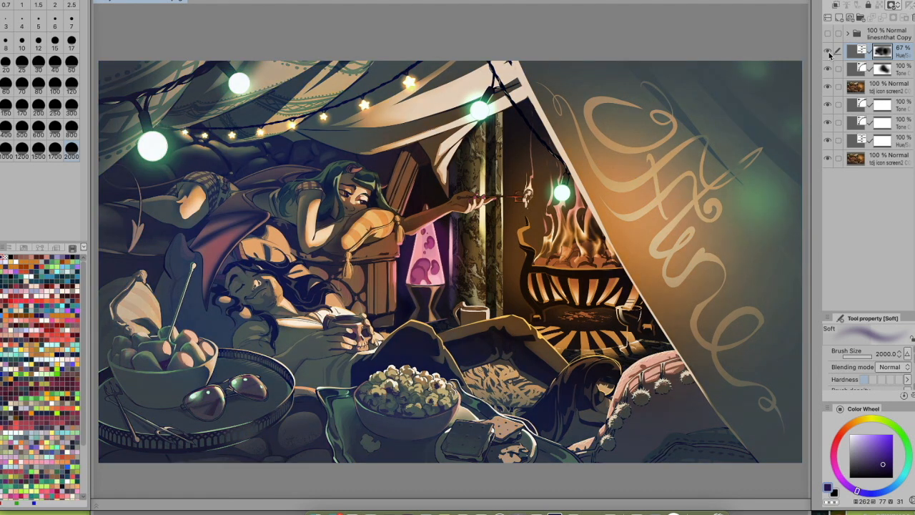
click(827, 67)
click(828, 68)
click(883, 69)
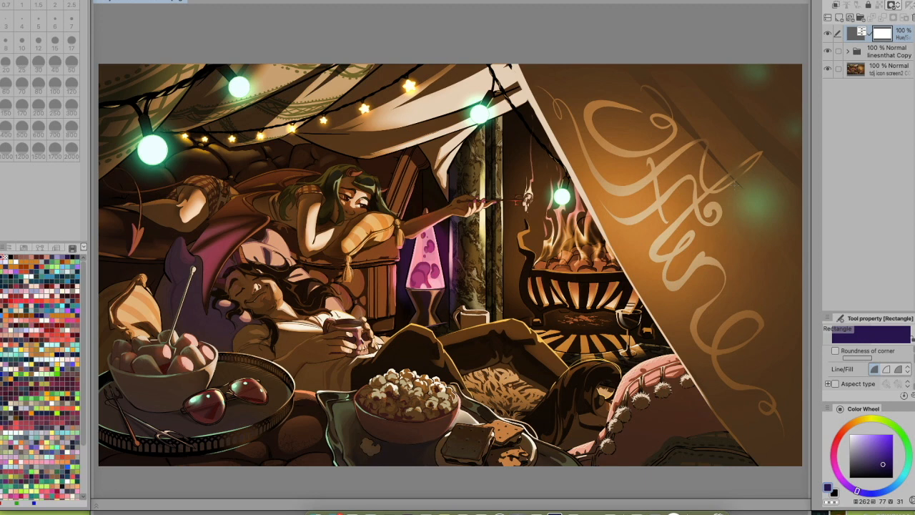
Review the layers inside the linesnthat Copy folder, collapse it, and select the Hue/Saturation/Luminosity correction layer above it
click(849, 52)
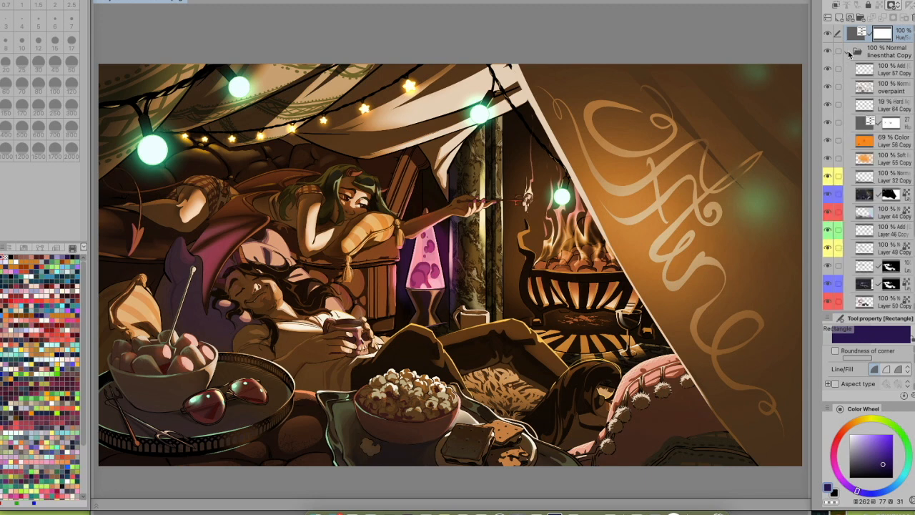
click(849, 52)
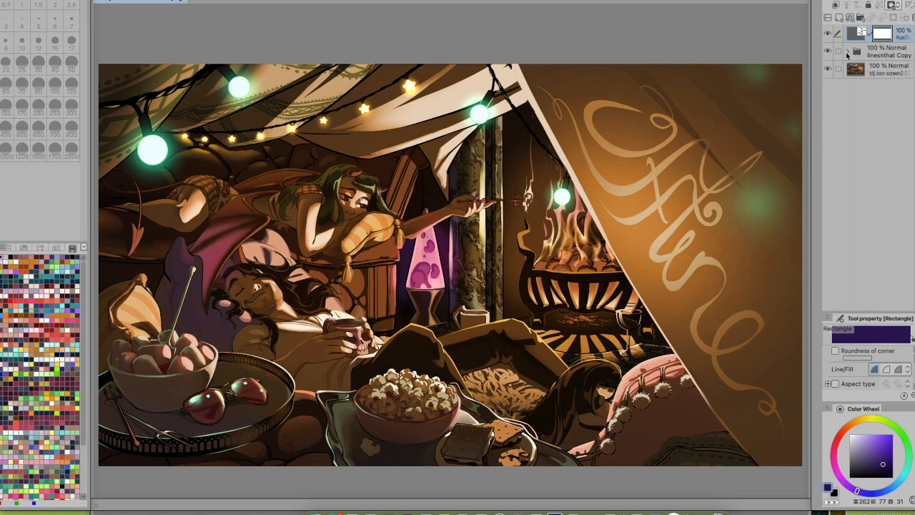
click(877, 76)
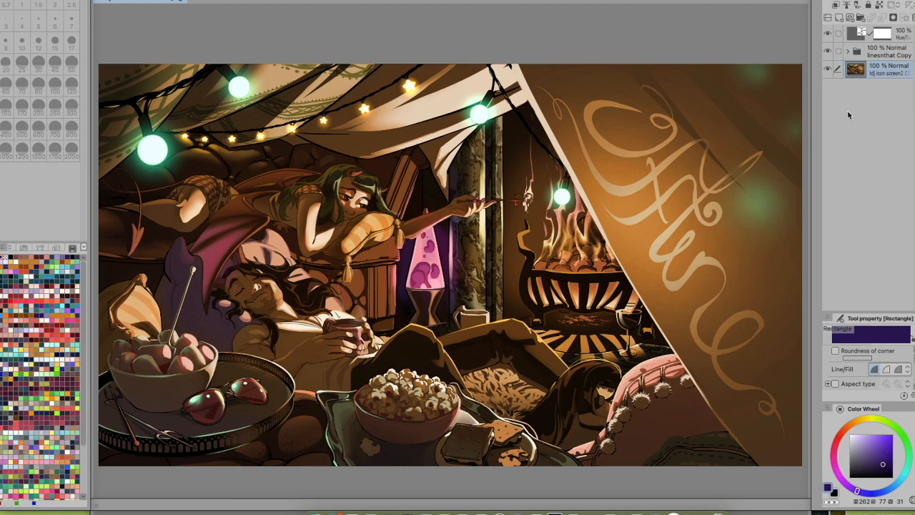
click(857, 34)
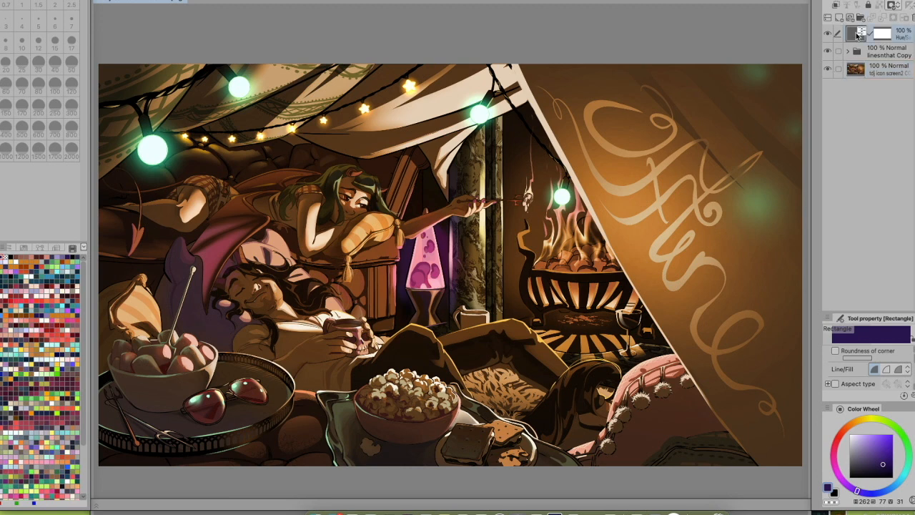